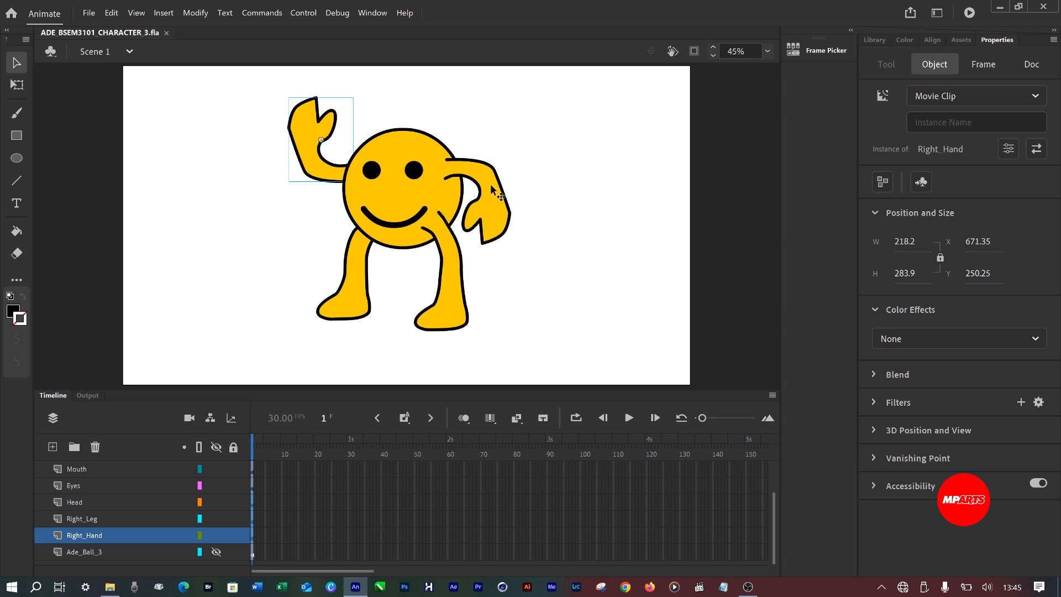
Try rotating the left leg about its default centre transformation point with the Free Transform tool, and undo the rotation.
left_click(447, 275)
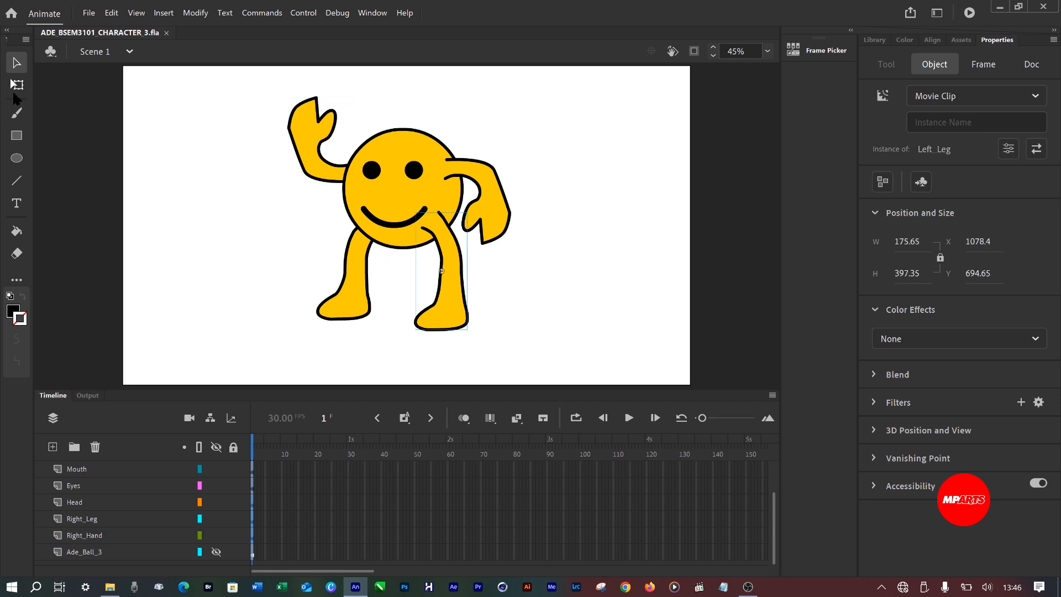
key("q")
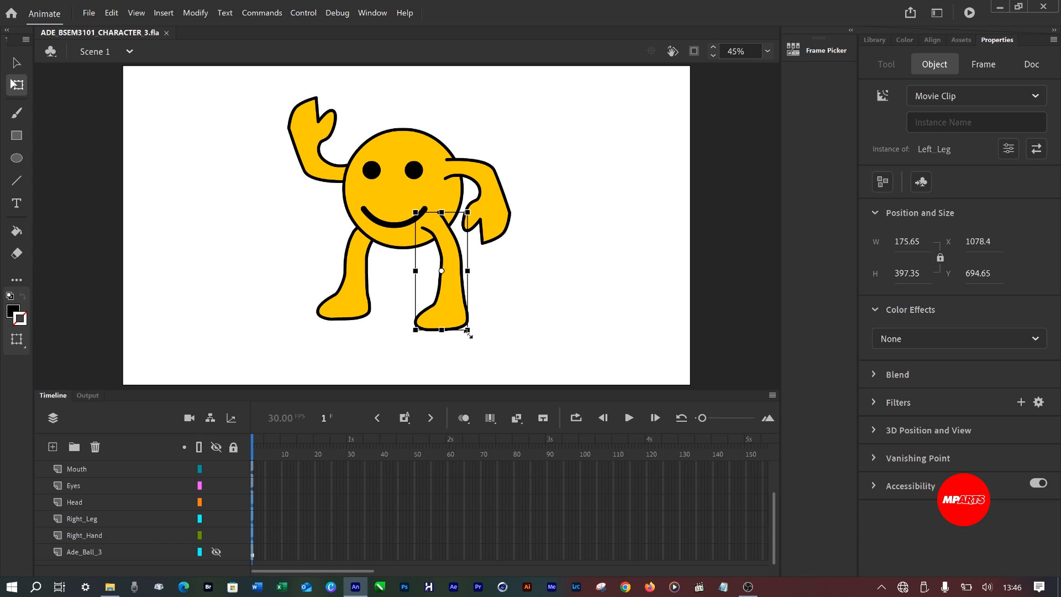
left_click_drag(475, 343, 518, 319)
key("ctrl+z")
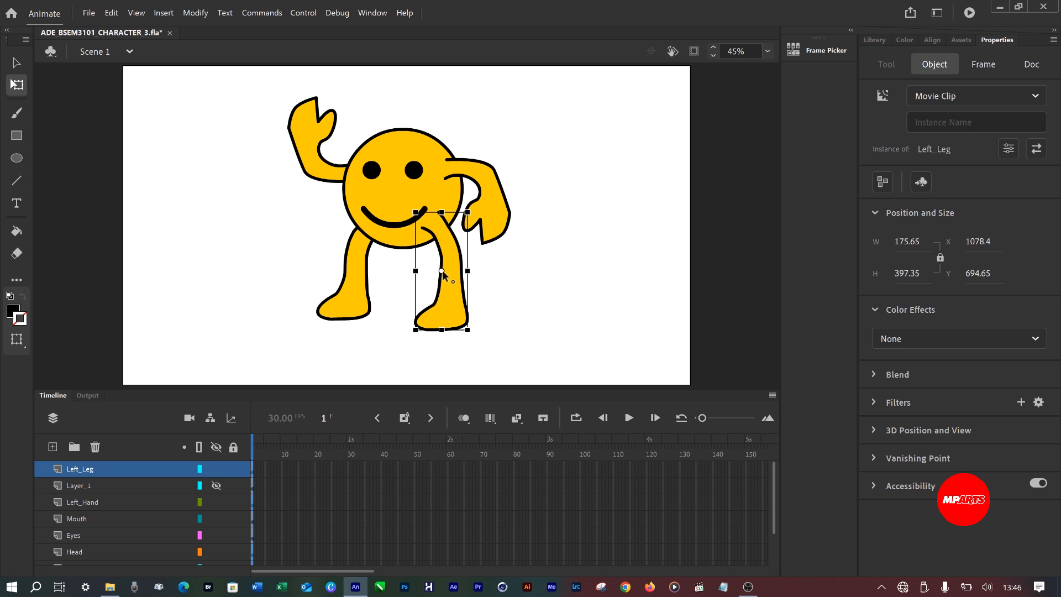
Try moving the left leg's transformation point to the hip and rotating the leg, undo both changes, and save the file.
left_click_drag(442, 269, 435, 227)
left_click_drag(470, 342, 506, 330)
key("ctrl+z")
key("ctrl+z")
key("ctrl+s")
left_click(580, 190)
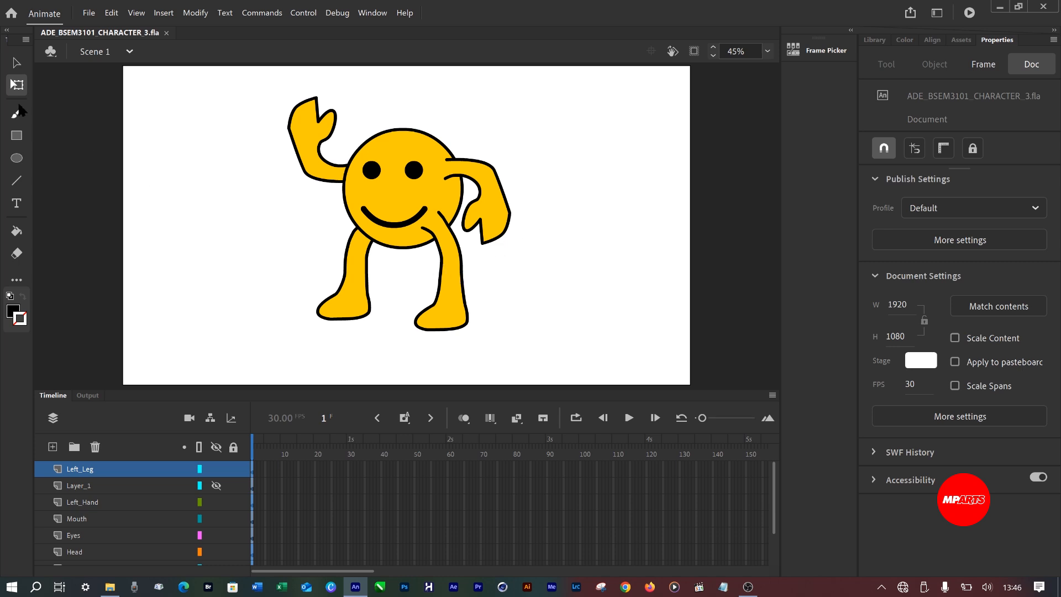
Examine the default transformation points of the right leg, left leg, left hand, face and right hand.
left_click(356, 284)
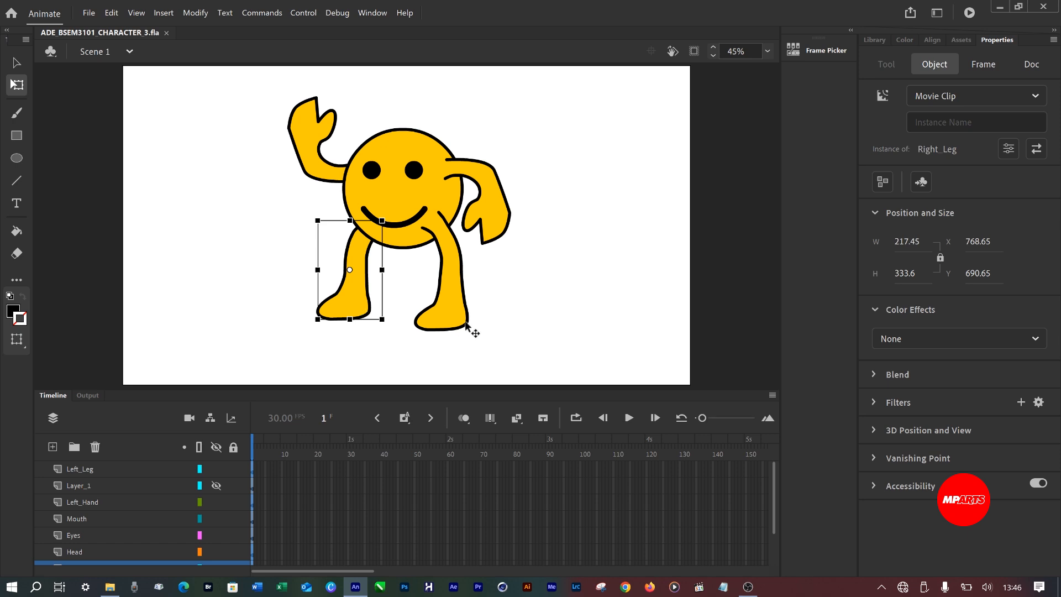
left_click(444, 310)
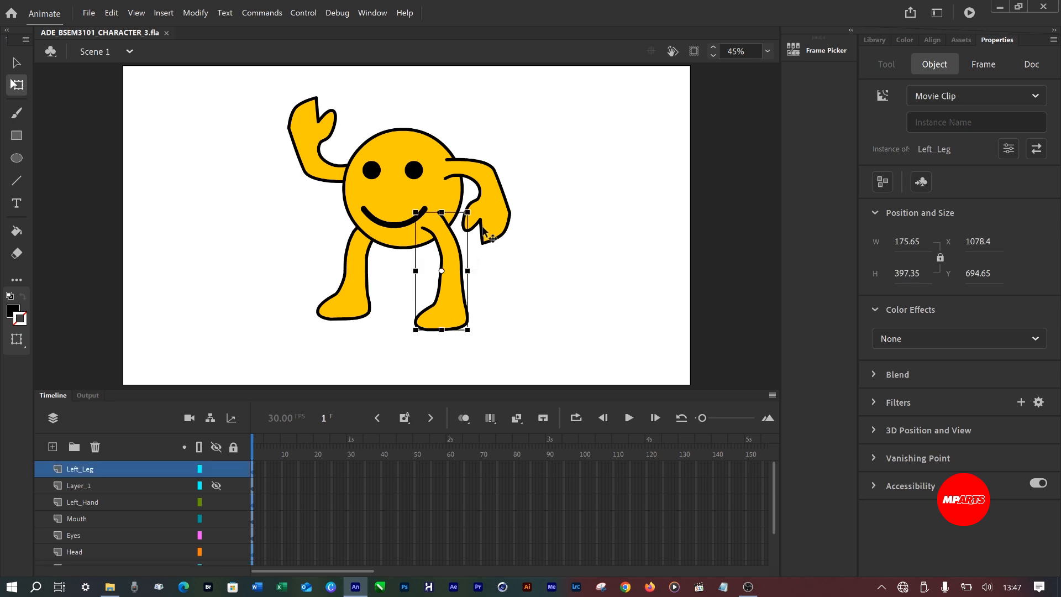
left_click(499, 233)
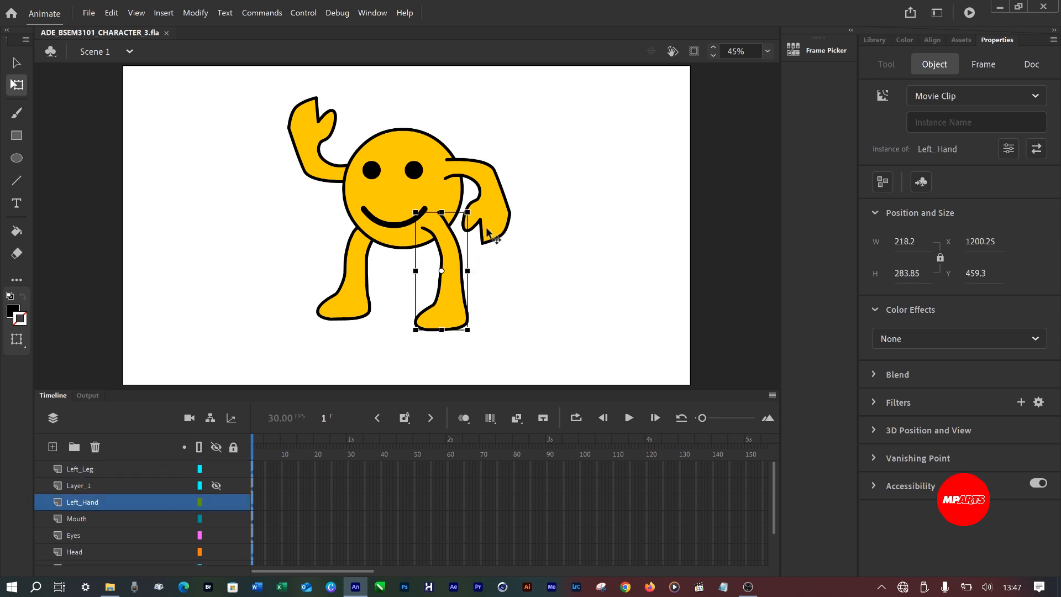
left_click(380, 205)
left_click(313, 134)
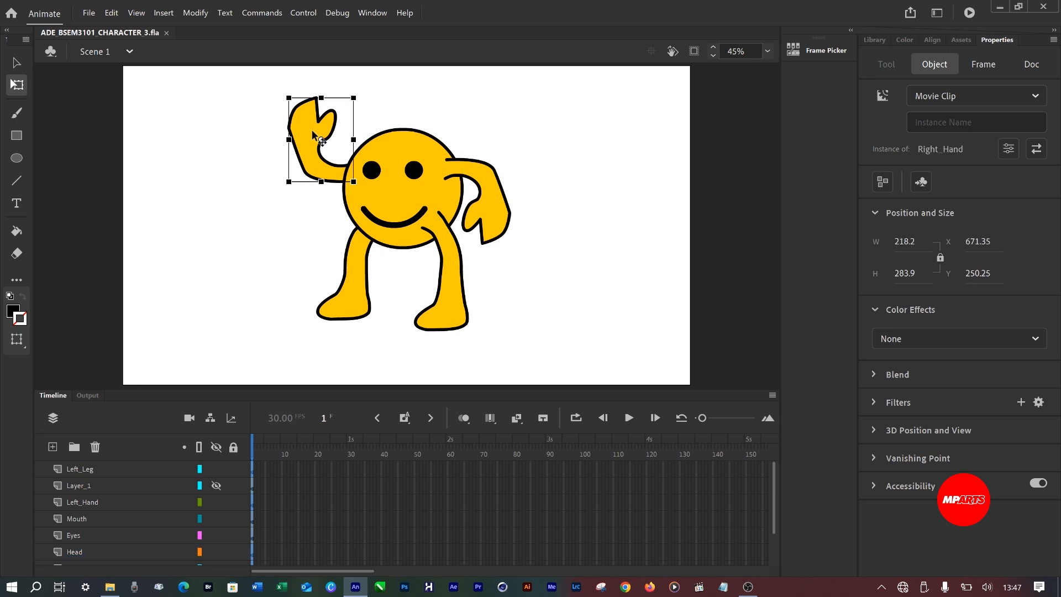
Try stretching the head horizontally and altering its upper edge, and undo both changes.
left_click(398, 145)
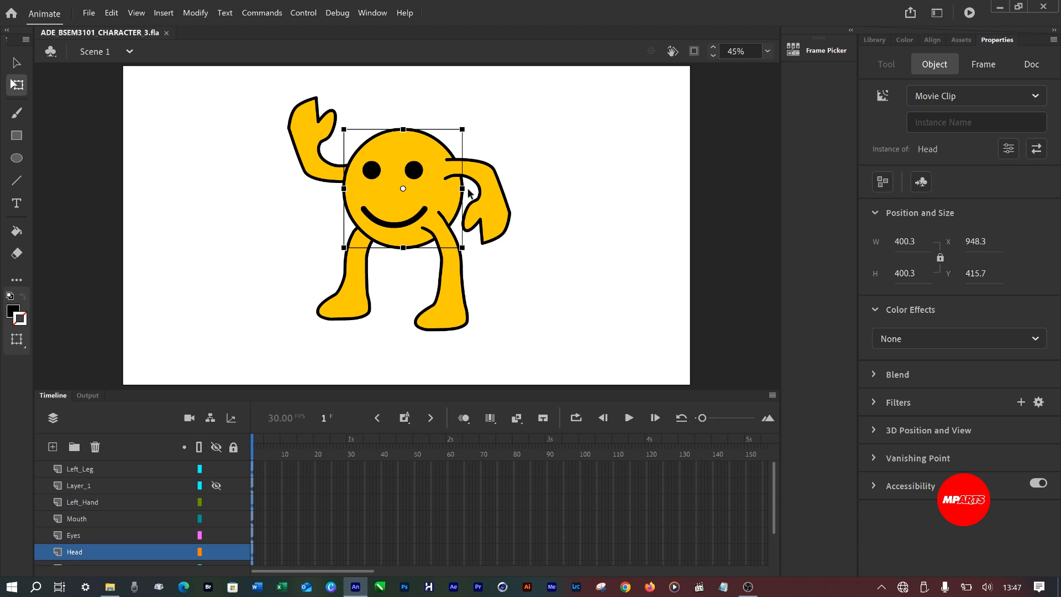
mouse_move(461, 189)
left_mouse_down()
mouse_move(490, 189)
mouse_move(480, 189)
left_mouse_up()
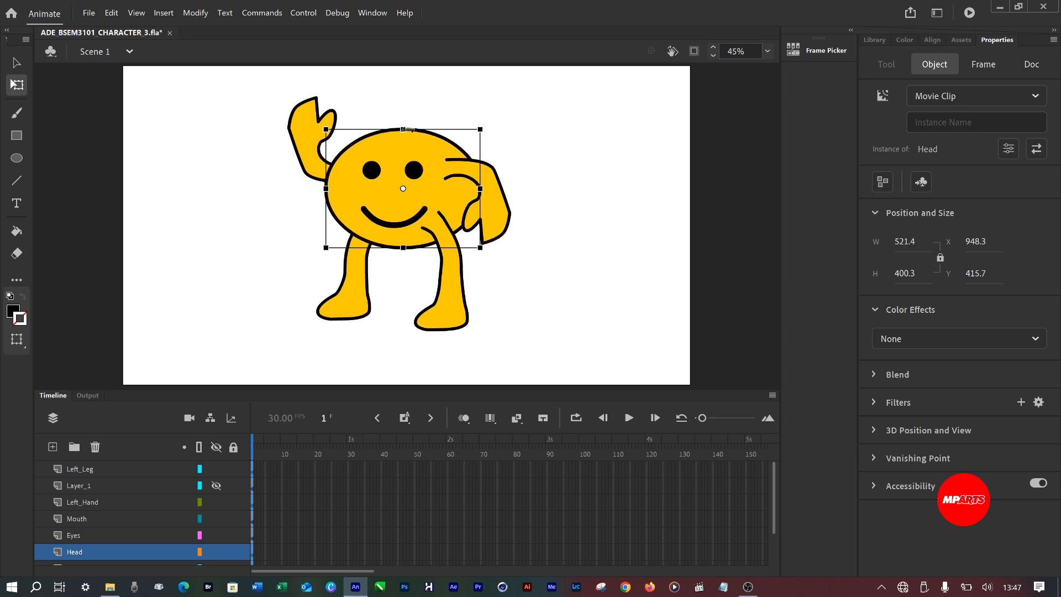
mouse_move(407, 129)
left_mouse_down()
mouse_move(407, 101)
mouse_move(411, 130)
mouse_move(414, 106)
mouse_move(441, 107)
mouse_move(419, 125)
left_mouse_up()
key("ctrl+z")
key("ctrl+z")
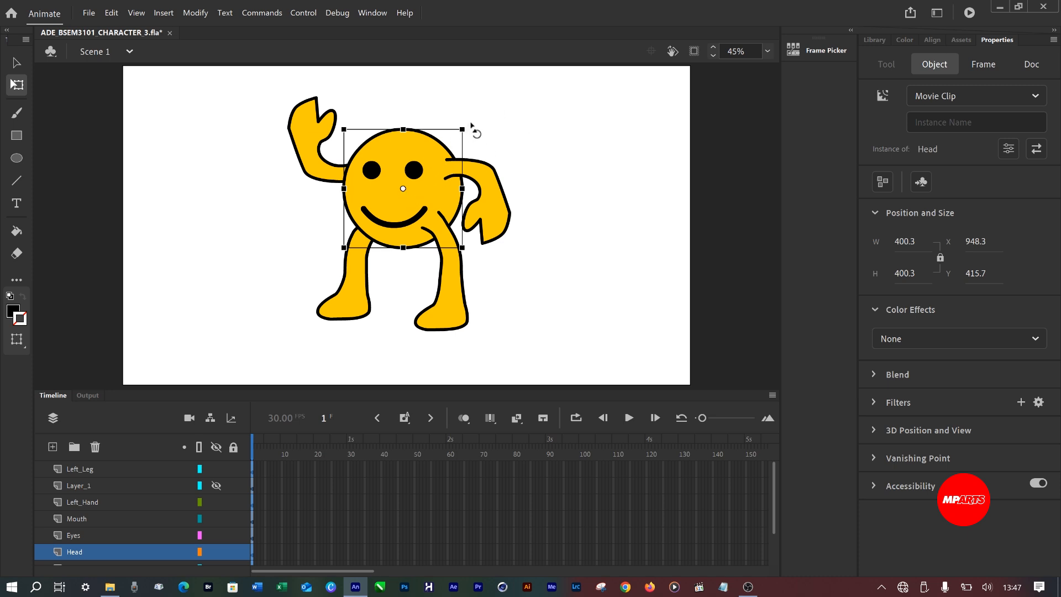
Try rotating the head about its centre and about a lowered transformation point, undo the changes, and save the file.
left_click_drag(472, 127, 373, 107)
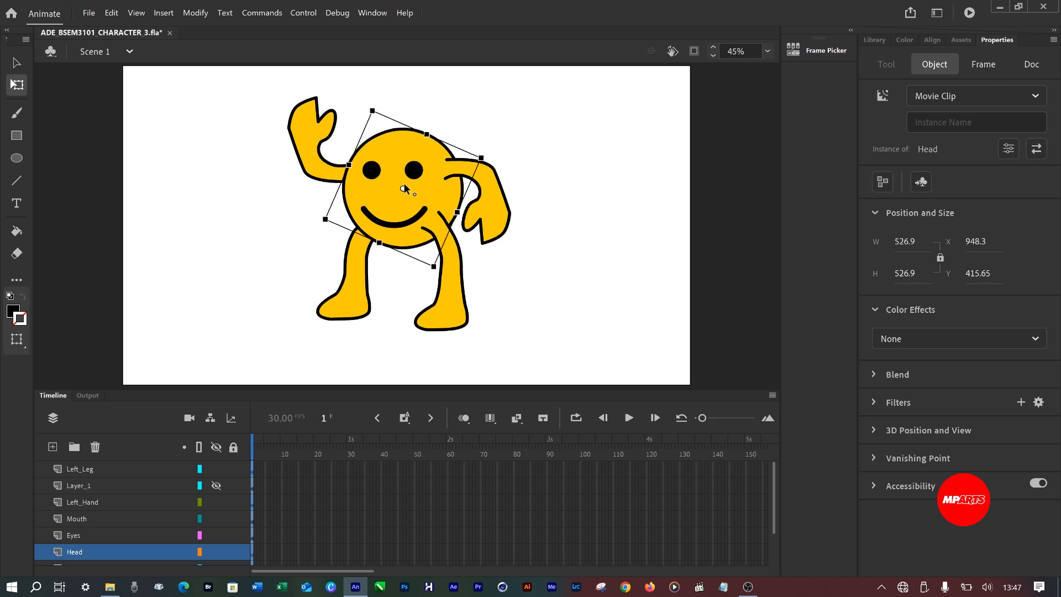
left_click_drag(398, 190, 383, 228)
left_click_drag(495, 162, 589, 280)
key("ctrl+z")
key("ctrl+z")
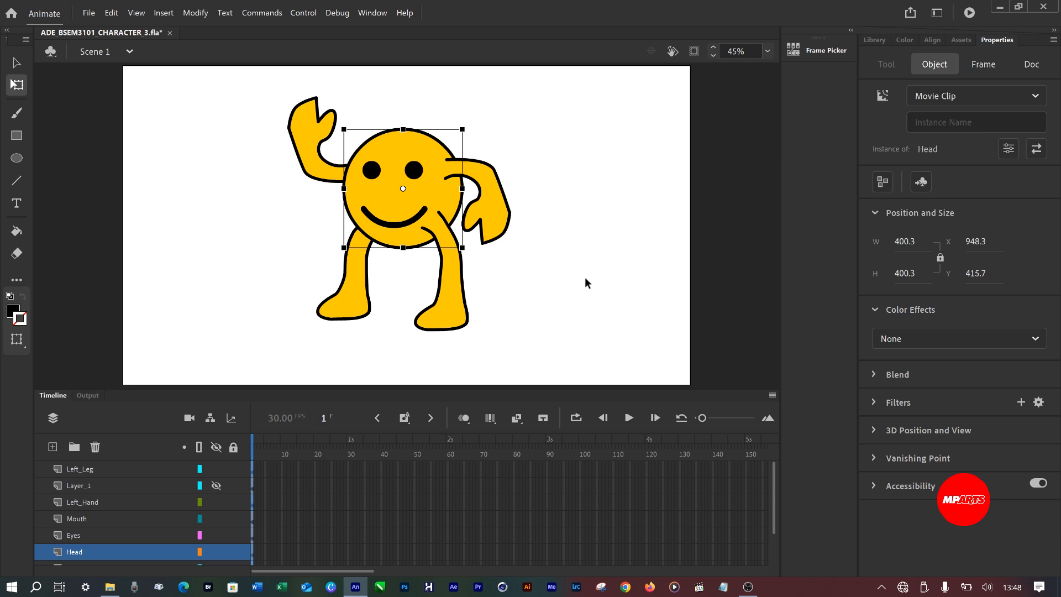
key("ctrl+s")
left_click(715, 271)
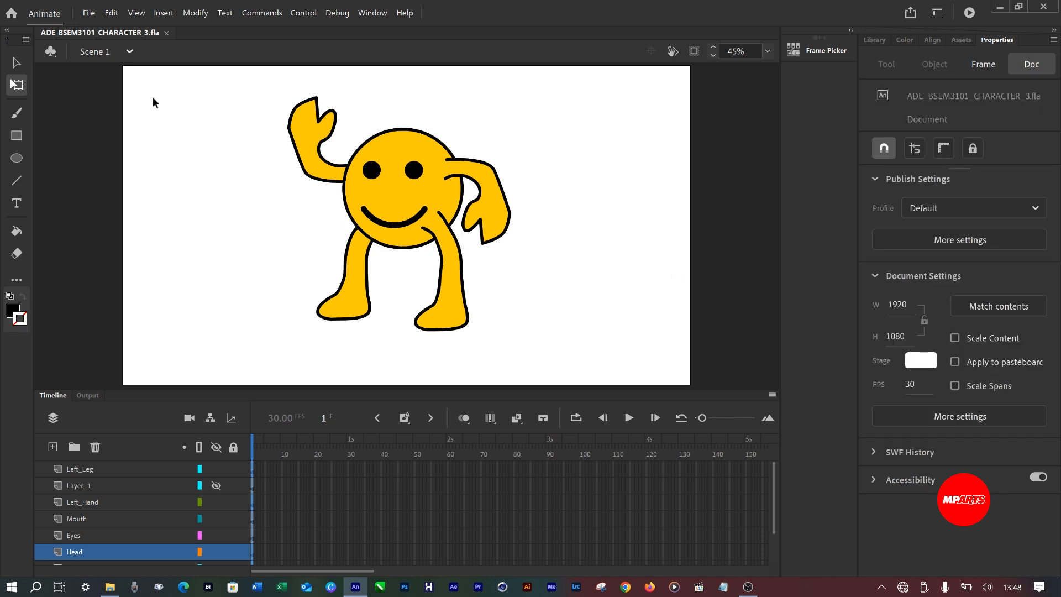
Save a copy of the document in the same folder as ADE_BSEM3101_CHARACTER_ANCHOR-POINTS.
left_click(87, 15)
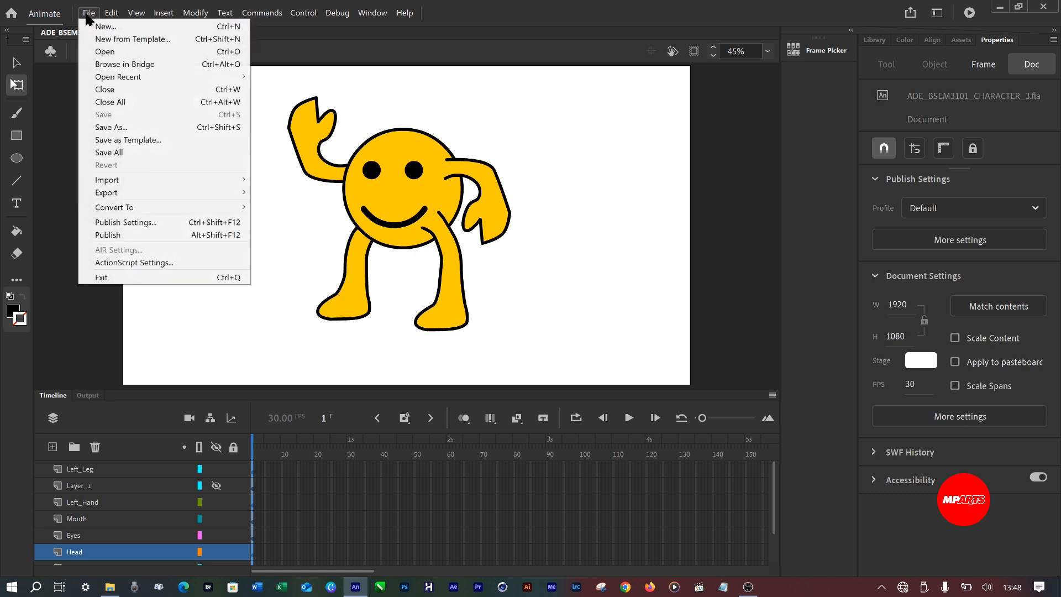
left_click(119, 127)
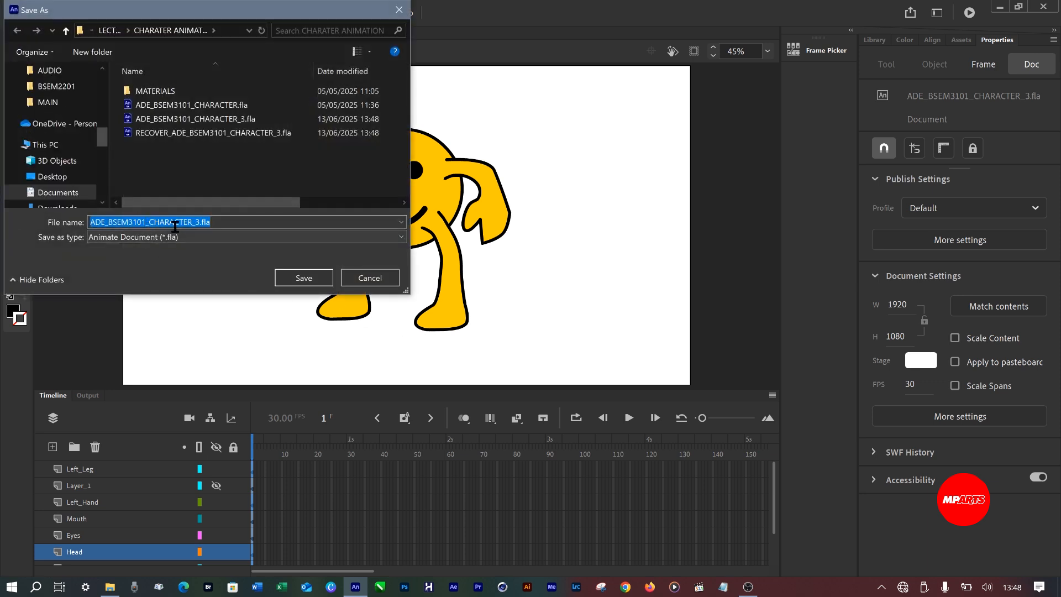
left_click_drag(151, 223, 295, 222)
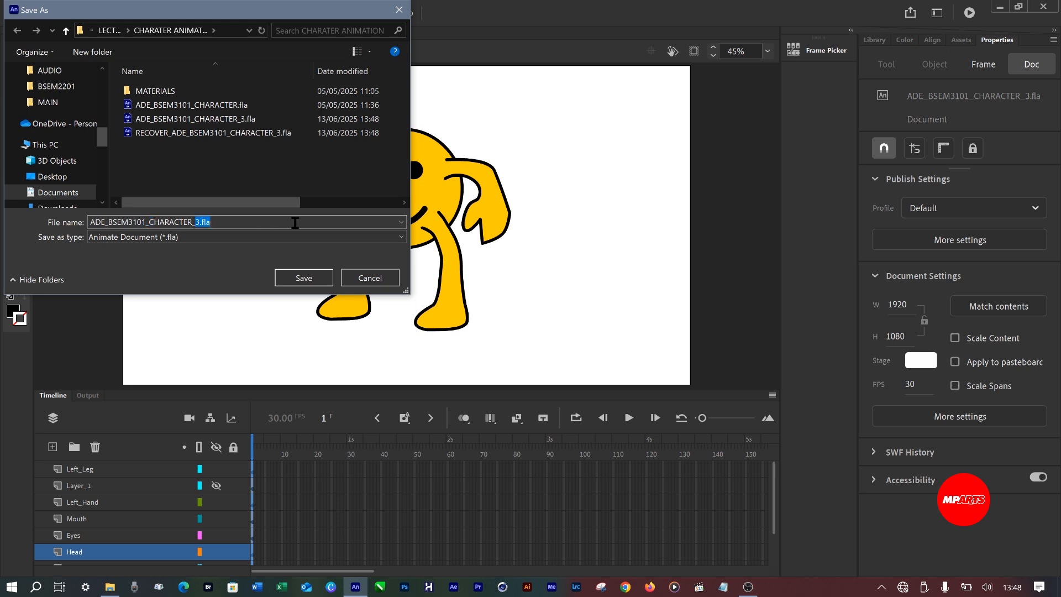
type("ANCHOR-POINTS")
key("Return")
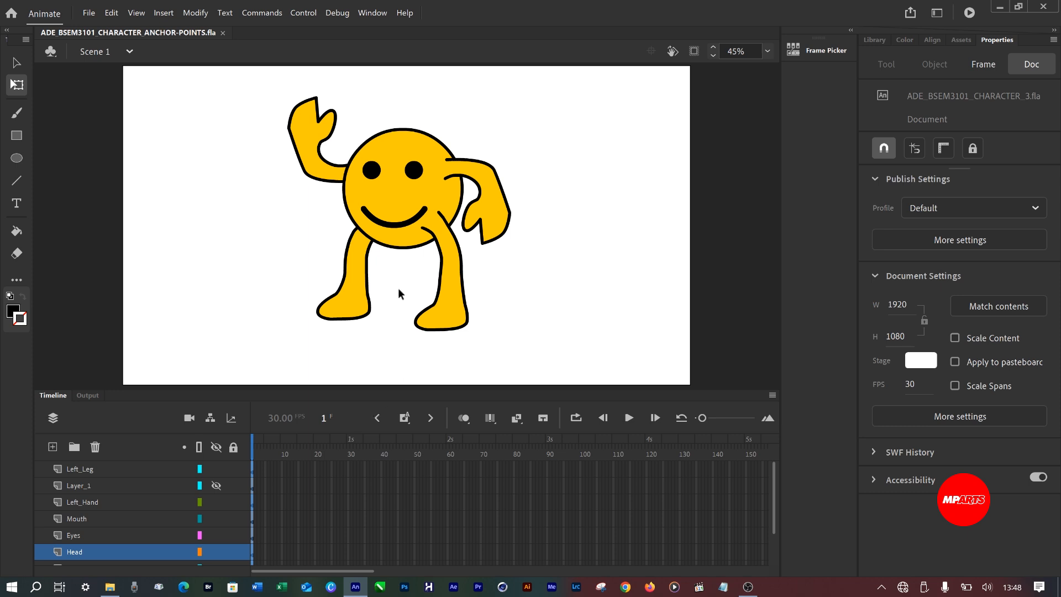
Move the head's transformation point just below the mouth, then test-rotate the head and undo the rotation.
left_click(432, 206)
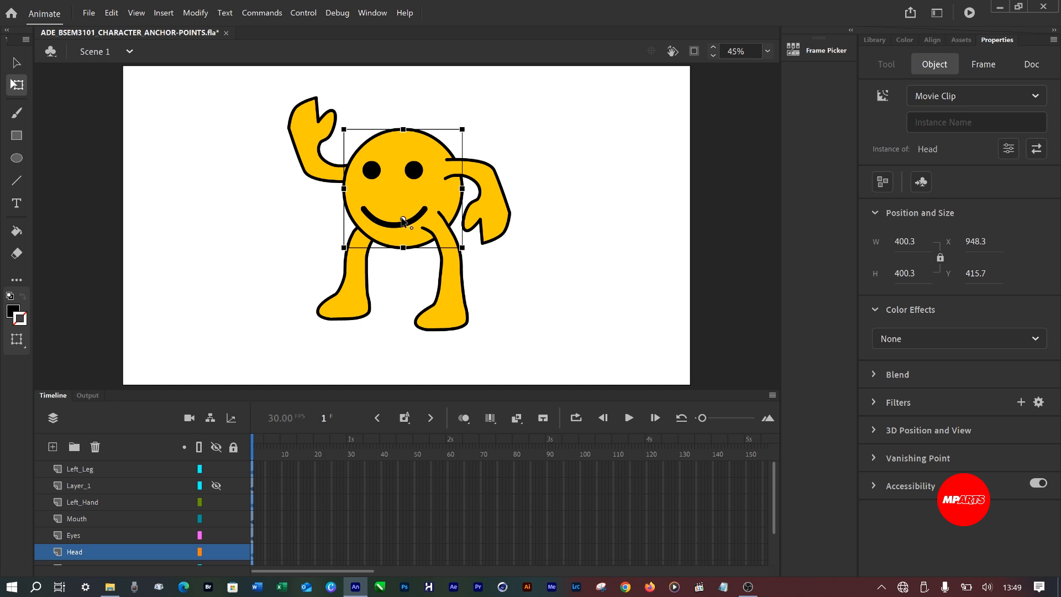
left_click_drag(402, 219, 403, 232)
left_click_drag(471, 128, 499, 156)
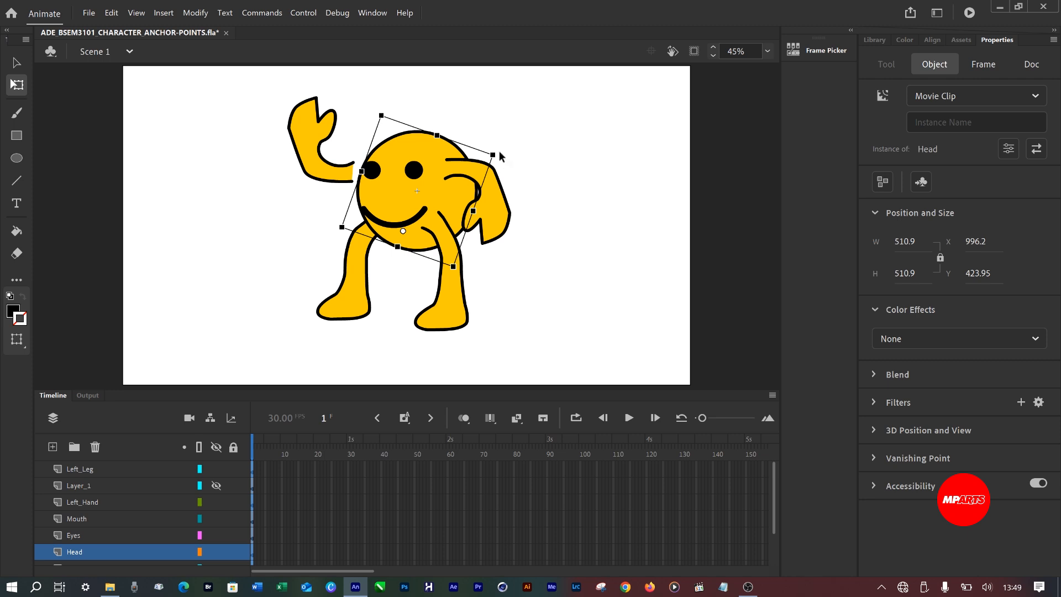
key("ctrl+z")
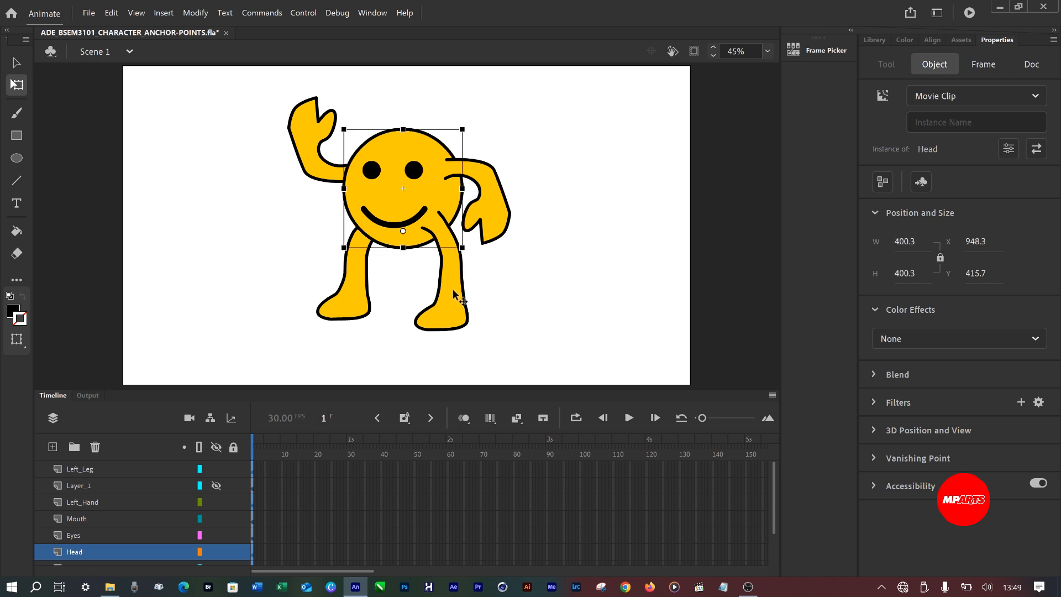
Move the transformation points of the left and right legs to the hip joints where they meet the body.
left_click(459, 298)
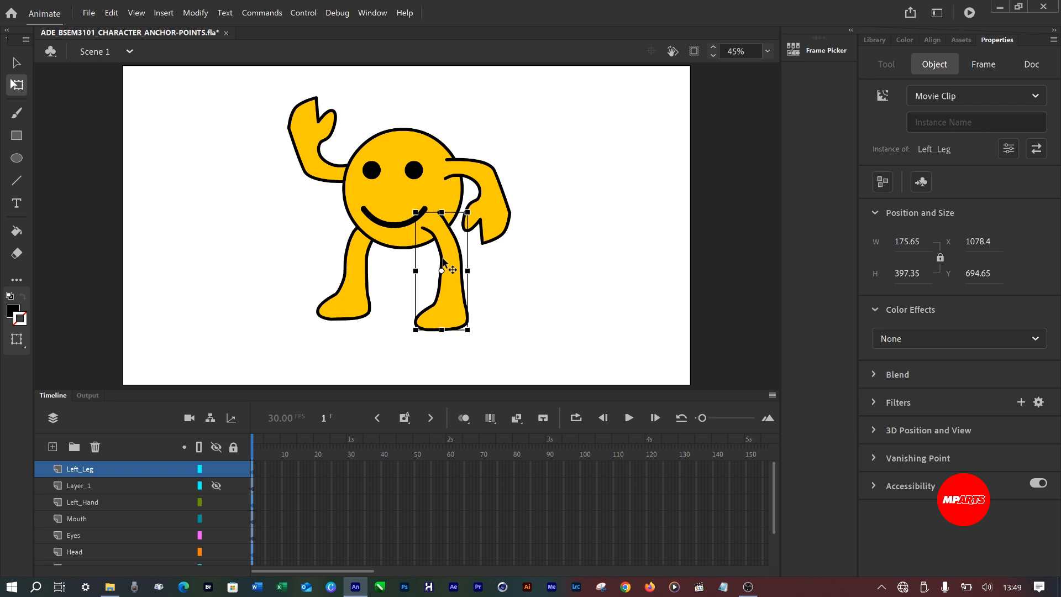
scroll(442, 260, "up", 5)
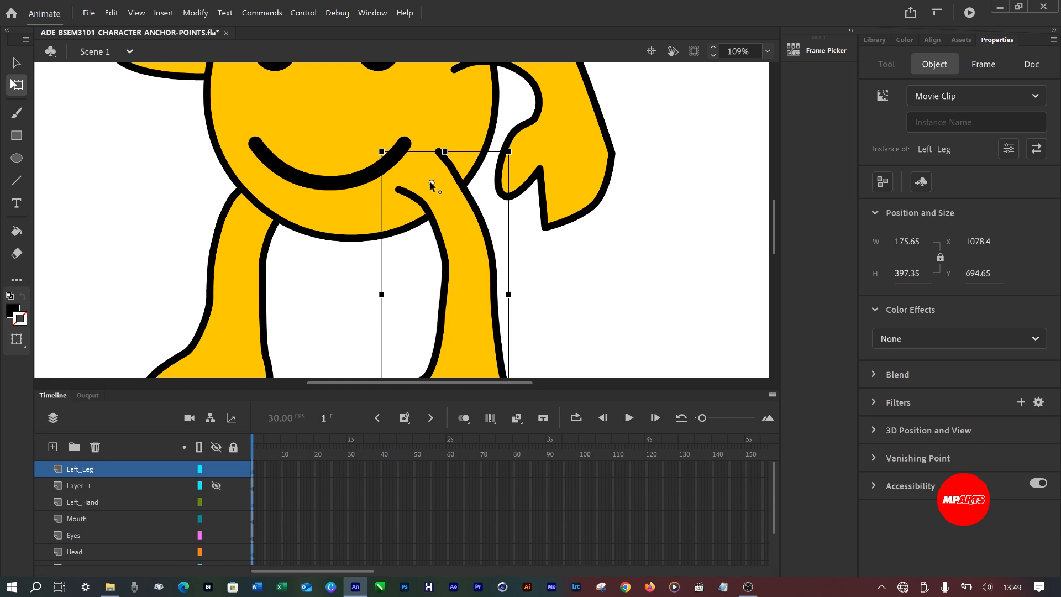
left_click(245, 261)
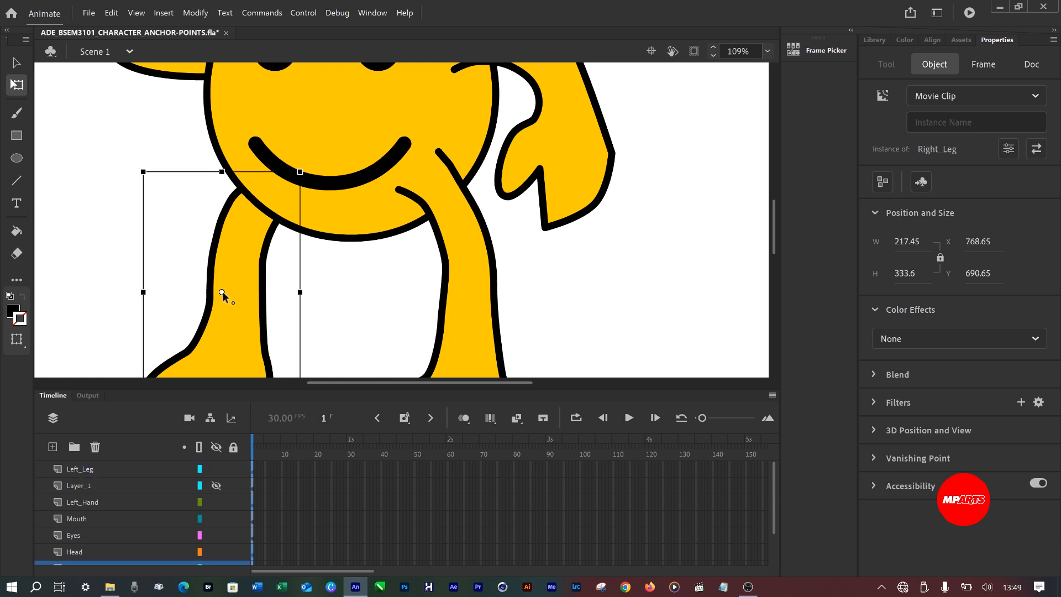
left_click_drag(221, 291, 270, 195)
Move the left hand's transformation point to the shoulder end of the arm, then test-rotate it and undo the rotation.
left_click_drag(554, 101, 575, 222)
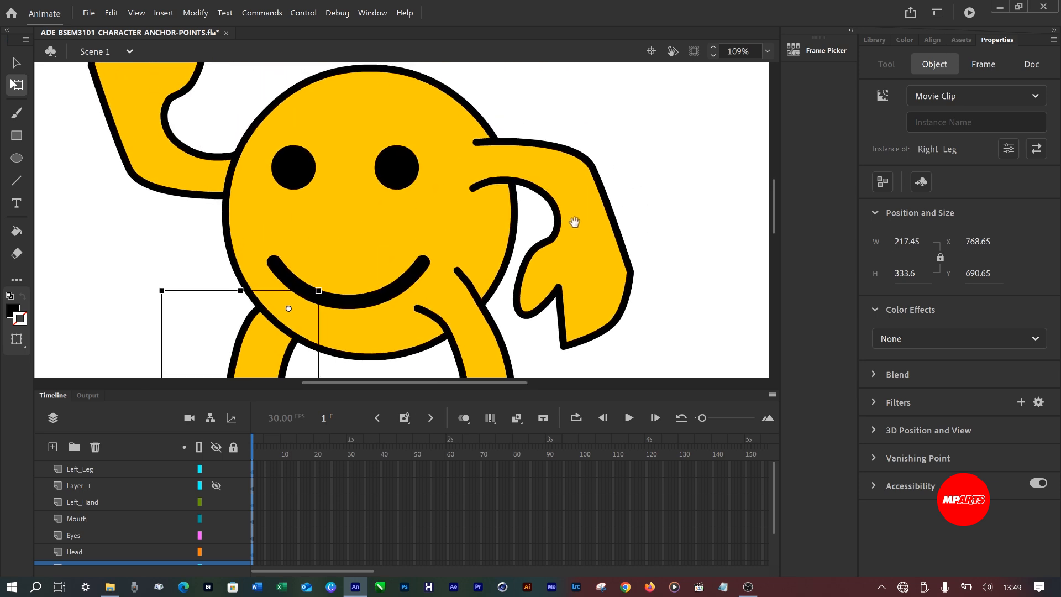
left_click(578, 180)
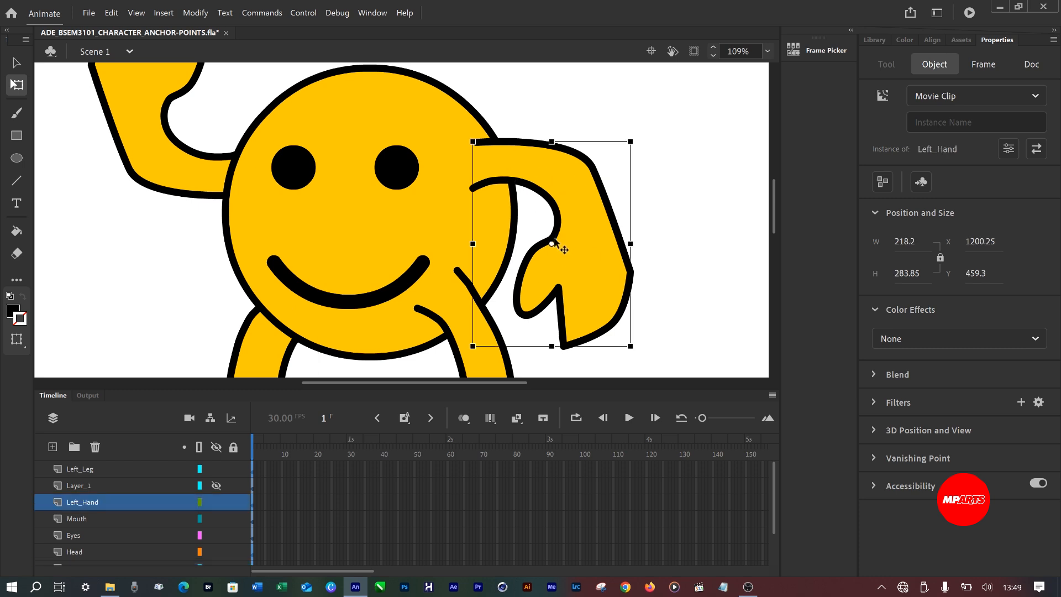
left_click_drag(551, 243, 500, 171)
left_click_drag(645, 147, 618, 222)
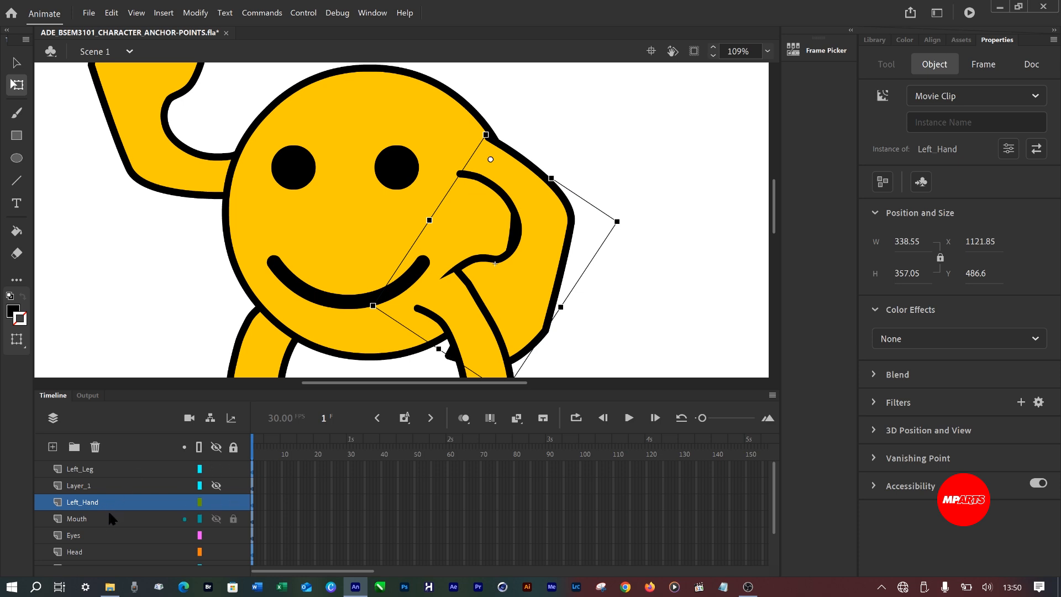
key("ctrl+z")
key("ctrl+z")
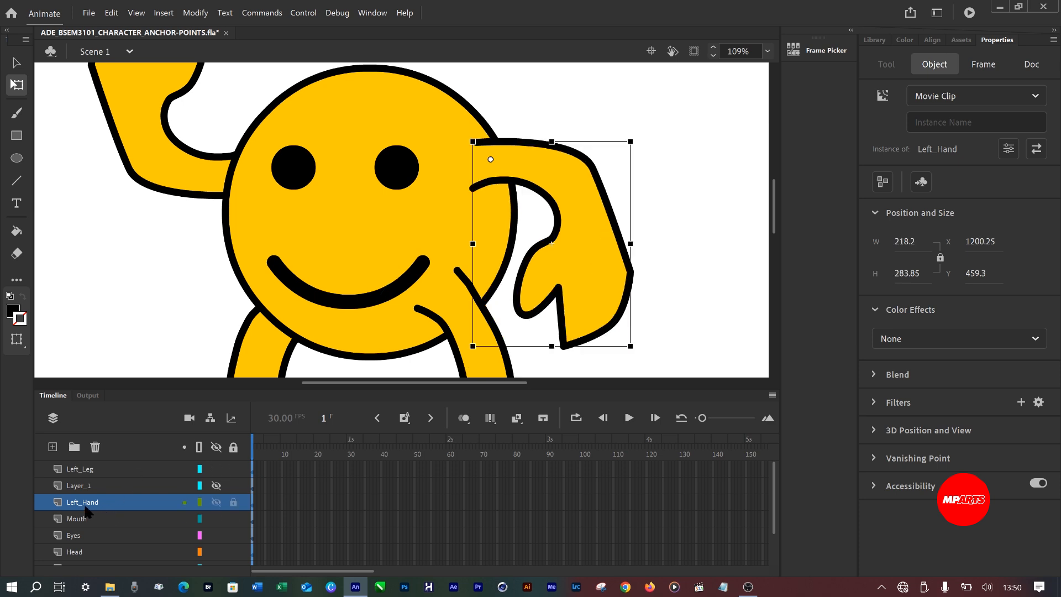
Move the Left_Hand layer above Left_Leg, and delete the hidden Layer_1 after checking its contents.
left_click_drag(86, 507, 76, 467)
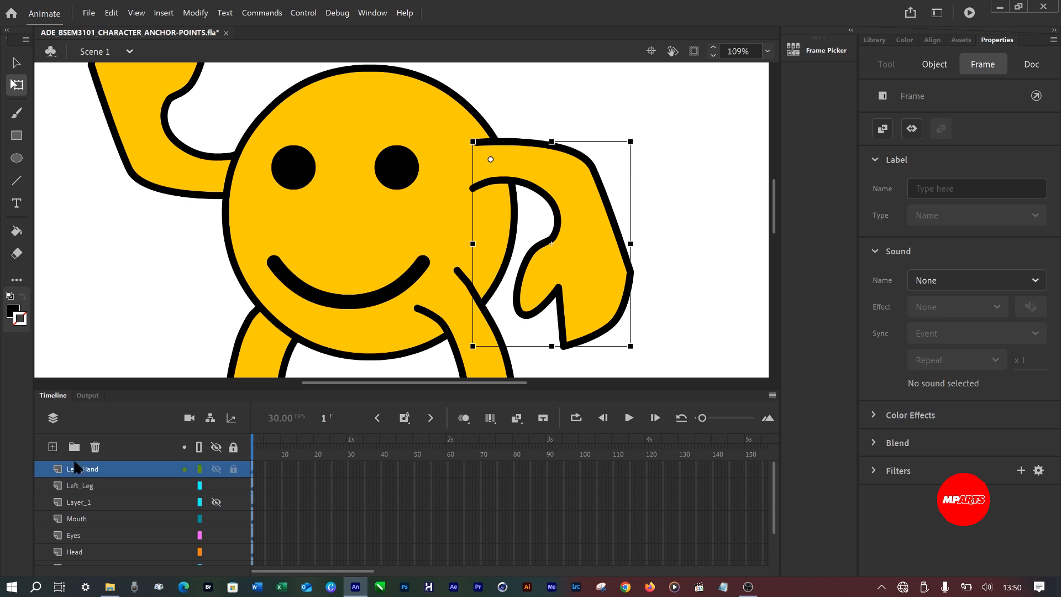
left_click(83, 507)
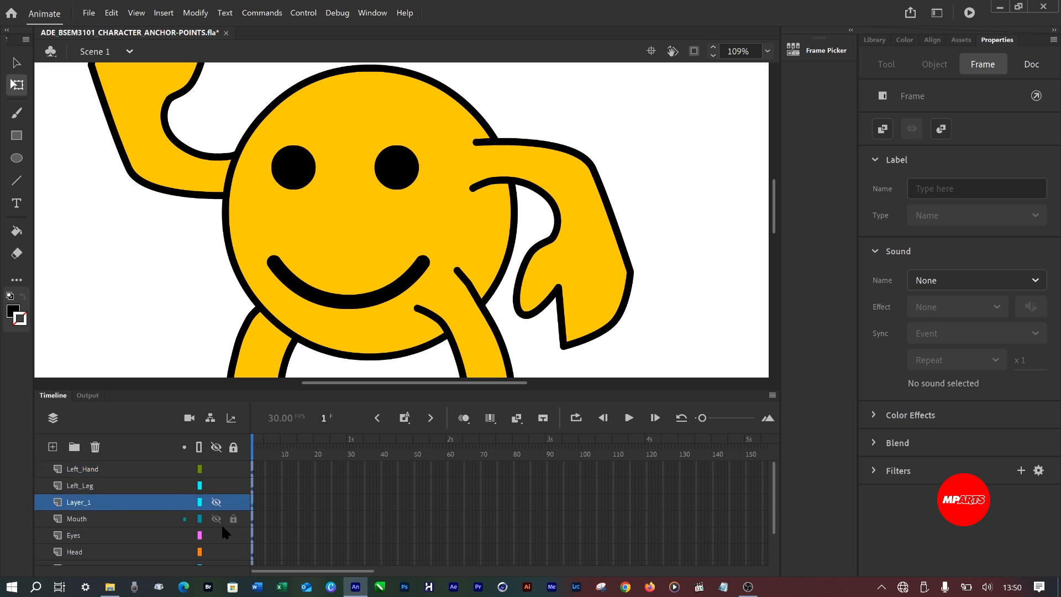
left_click(216, 502)
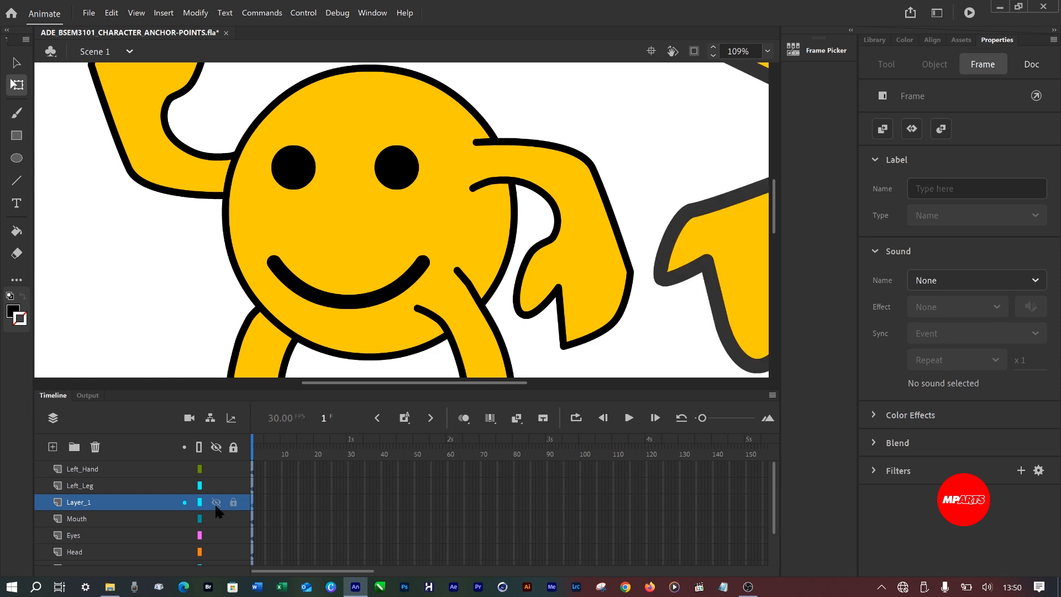
left_click(215, 503)
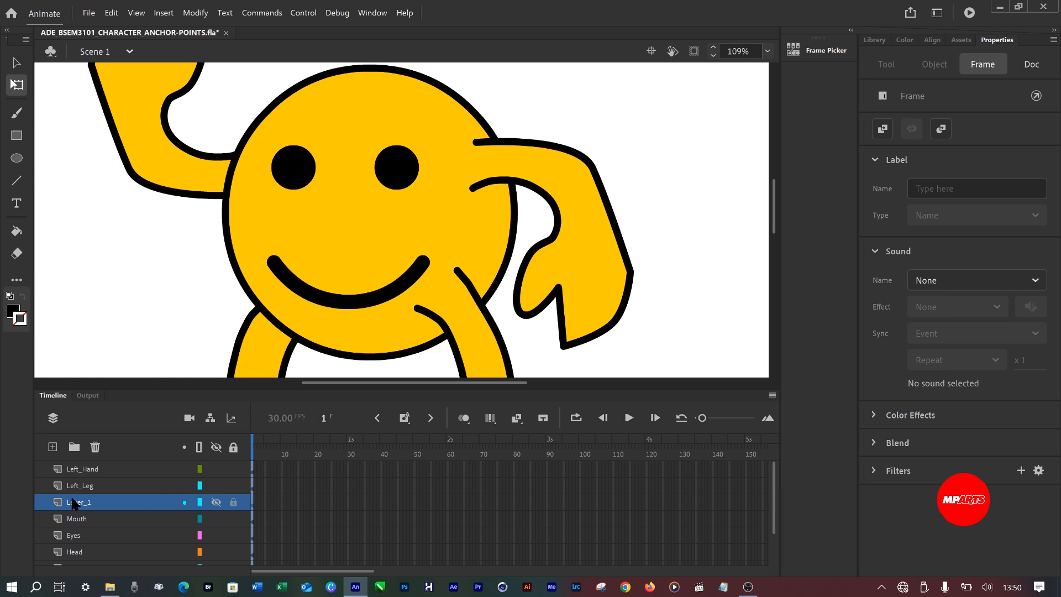
left_click(95, 447)
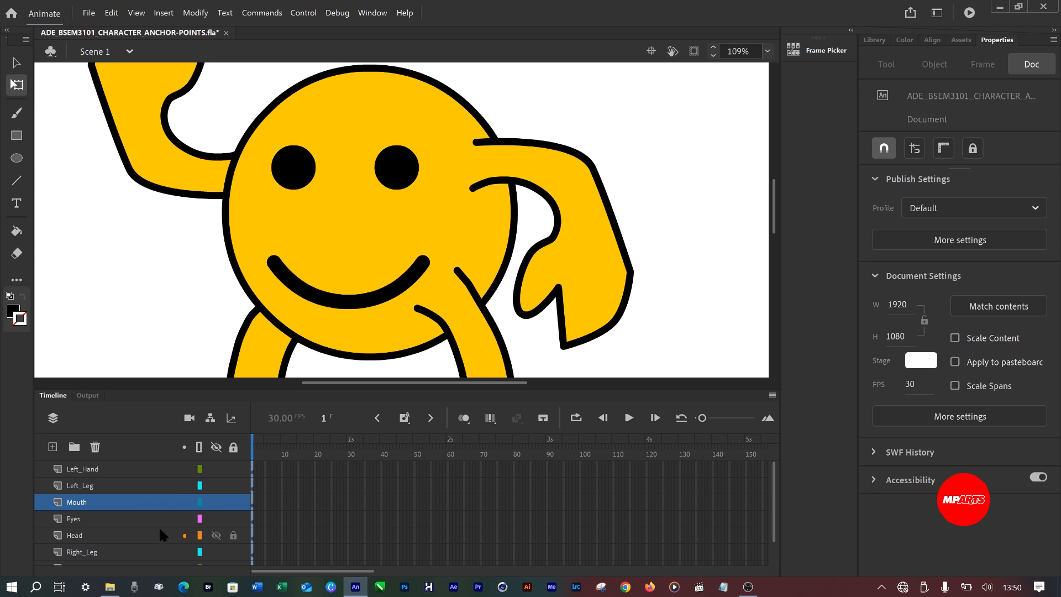
Look through the remaining layers and save the document.
scroll(159, 527, "down", 2)
scroll(96, 521, "up", 2)
key("ctrl+s")
Test-rotate the left hand about its shoulder transformation point, then undo the rotation and save the document.
left_click(83, 469)
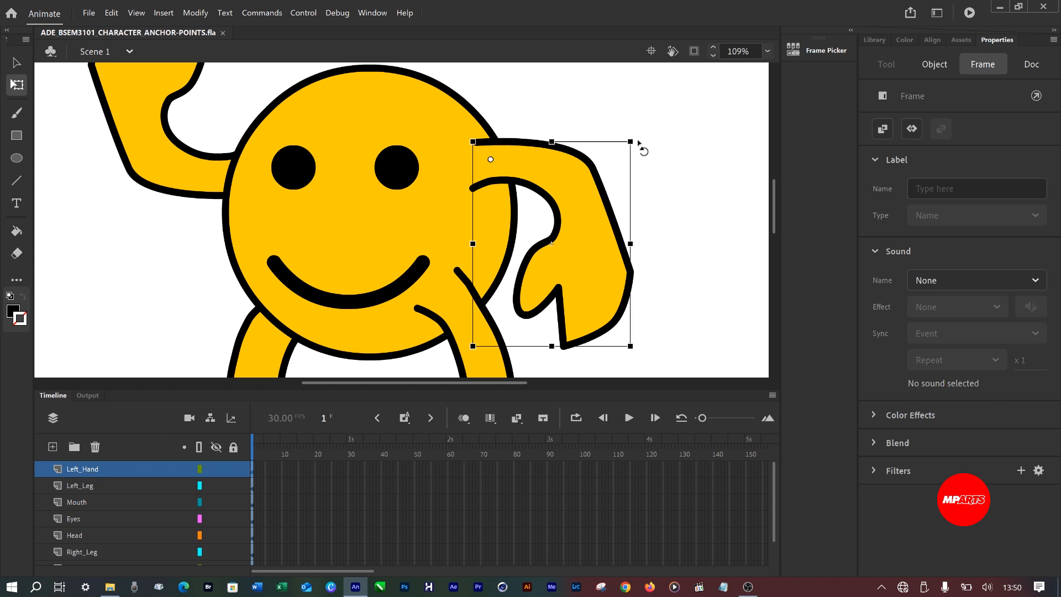
left_click_drag(639, 153, 611, 227)
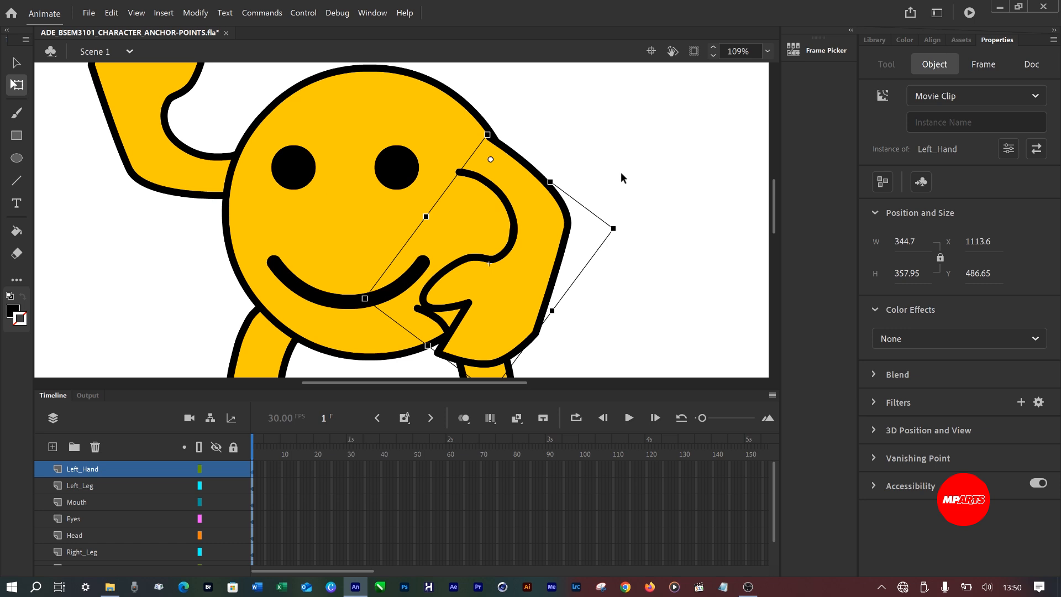
scroll(622, 173, "down", 3)
scroll(622, 172, "up", 3)
scroll(620, 173, "down", 5)
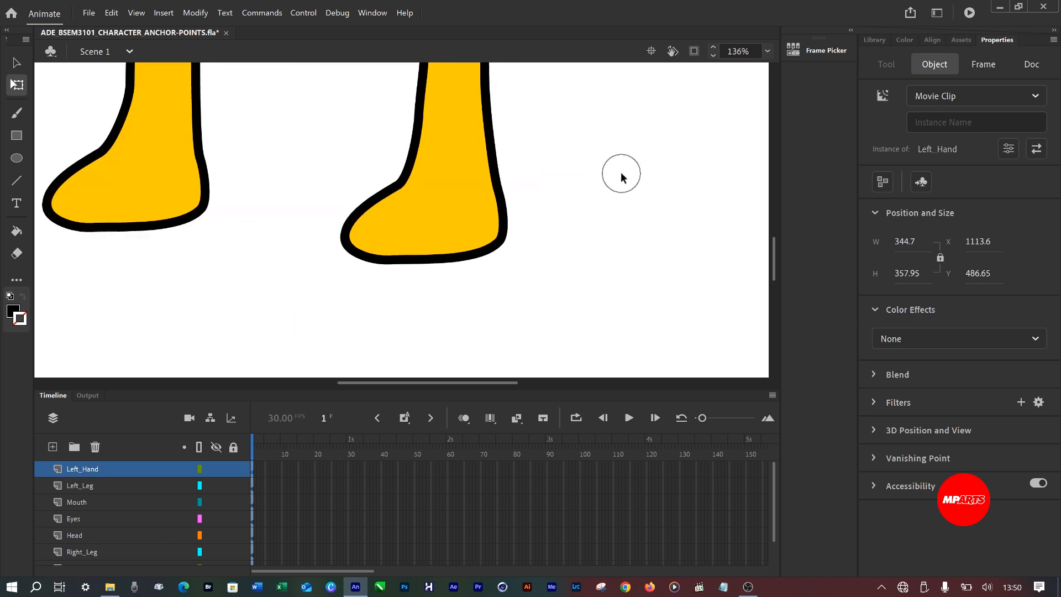
scroll(476, 174, "up", 5)
scroll(473, 175, "up", 1, "ctrl")
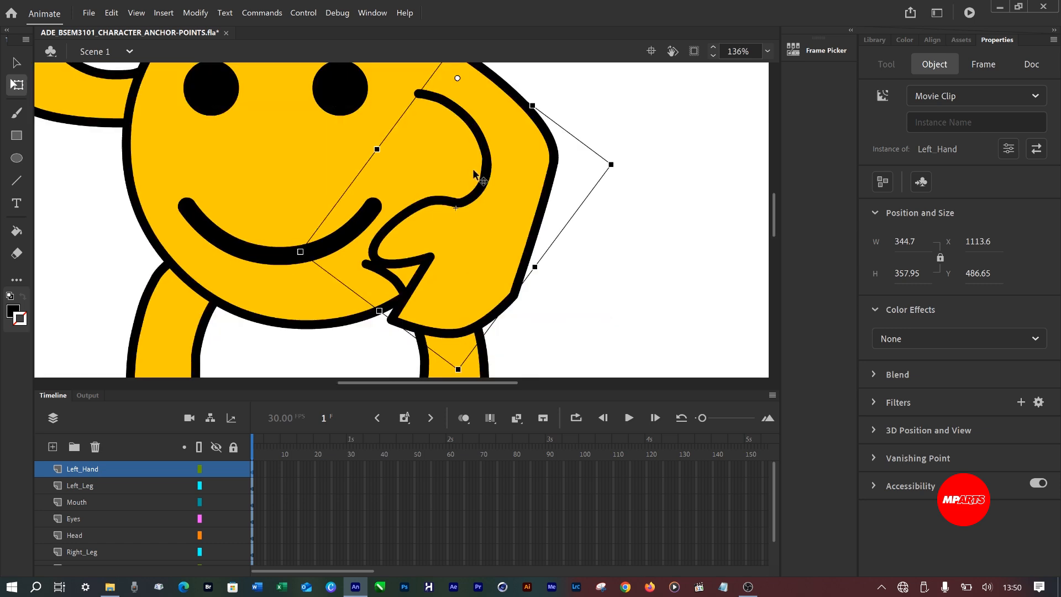
left_click(474, 176)
scroll(475, 176, "down", 3, "ctrl")
scroll(479, 180, "down", 1, "ctrl")
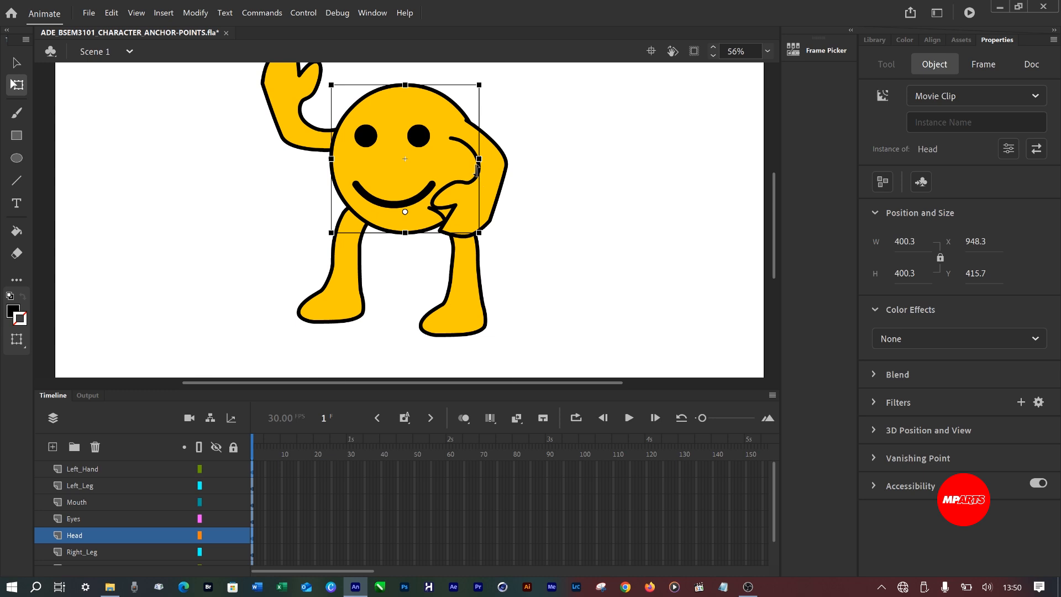
left_click(545, 173)
key("ctrl+z")
key("ctrl+z")
key("ctrl+z")
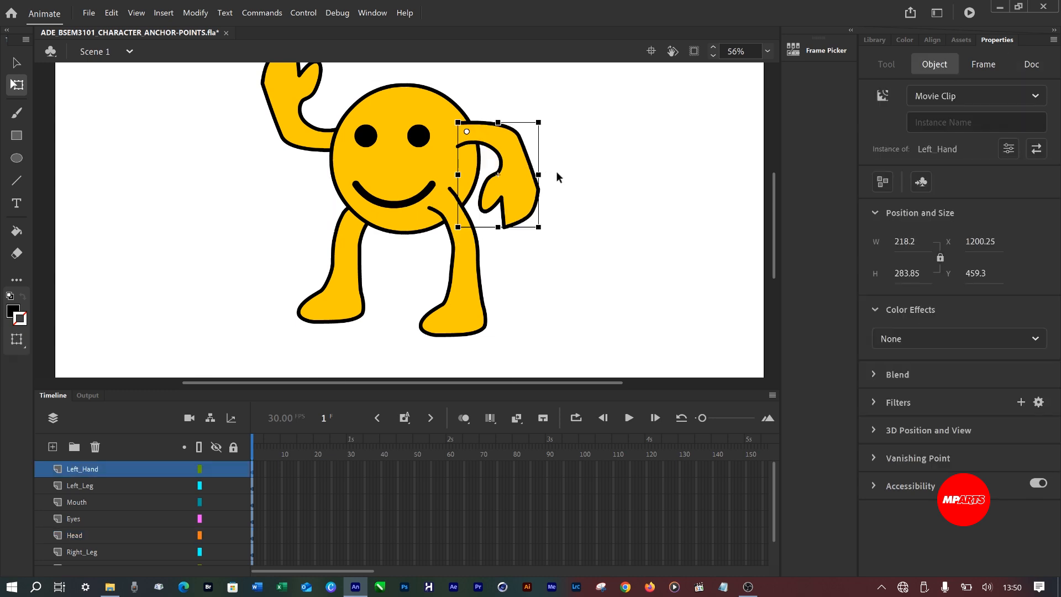
key("ctrl+s")
Move the right hand's transformation point to the shoulder end of the arm and save the document.
left_click(295, 141)
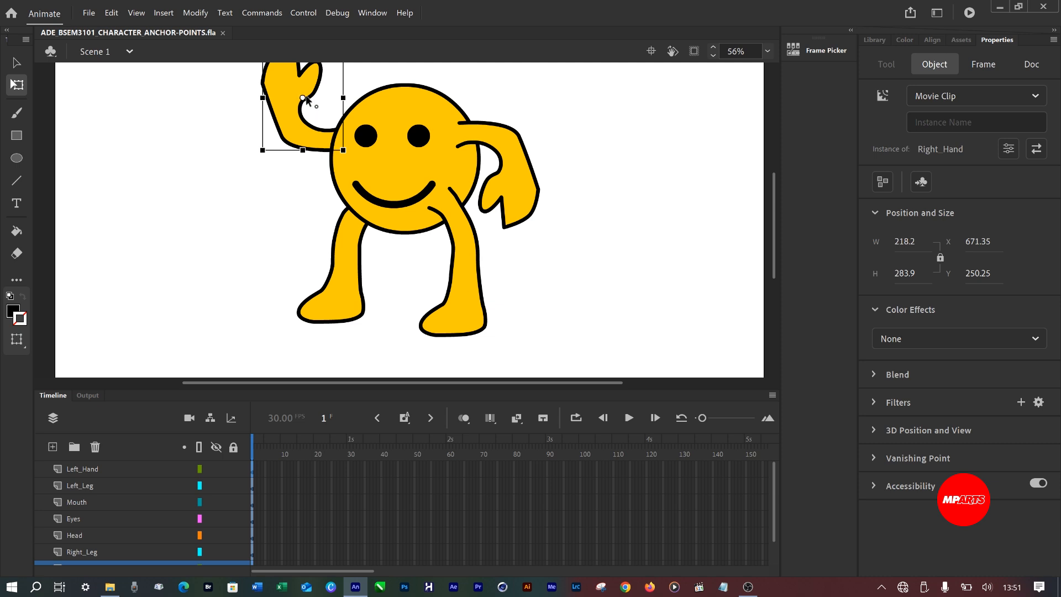
left_click_drag(306, 98, 338, 145)
mouse_move(258, 160)
left_mouse_down()
mouse_move(261, 121)
mouse_move(260, 172)
mouse_move(277, 207)
mouse_move(269, 145)
mouse_move(265, 184)
mouse_move(263, 165)
left_mouse_up()
key("ctrl+s")
Try stretching the mouth downward with its transformation point on the top edge, then undo both changes.
left_click(394, 204)
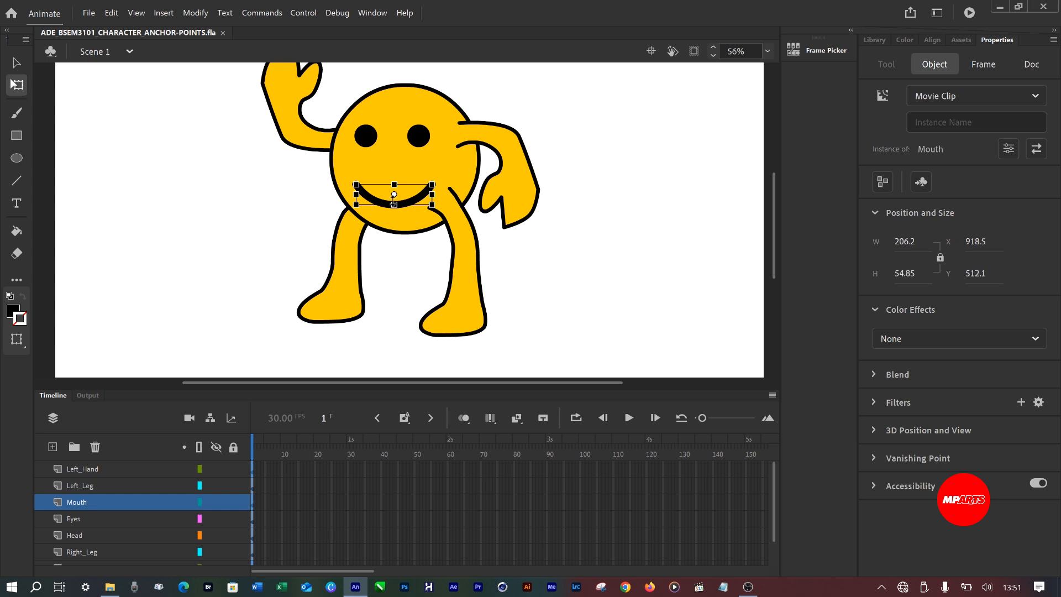
scroll(394, 195, "up", 5)
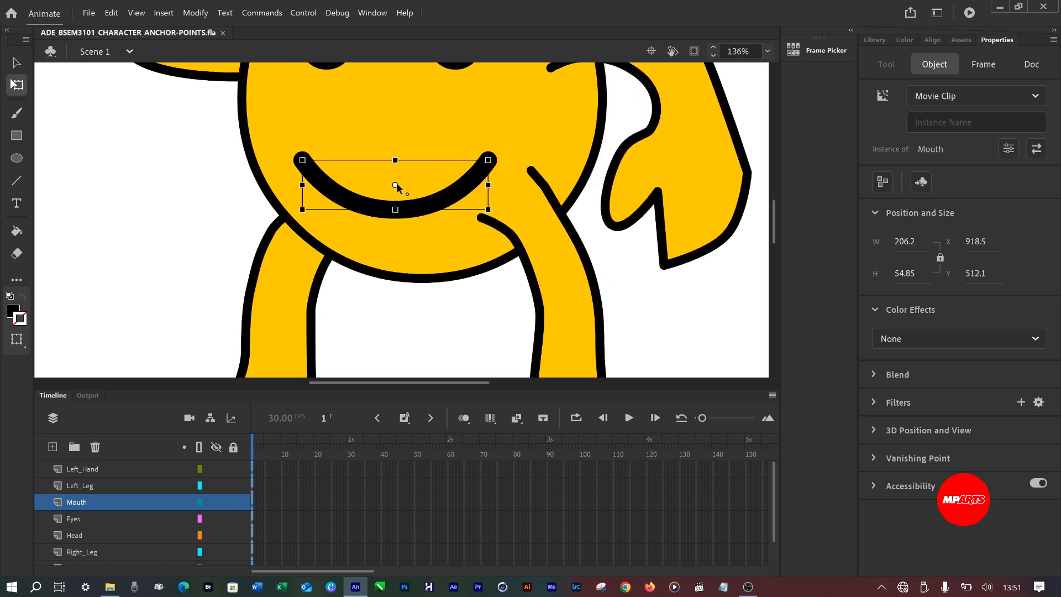
left_click_drag(395, 185, 394, 160)
mouse_move(395, 207)
left_mouse_down()
mouse_move(393, 238)
mouse_move(393, 220)
left_mouse_up()
key("ctrl+z")
key("ctrl+z")
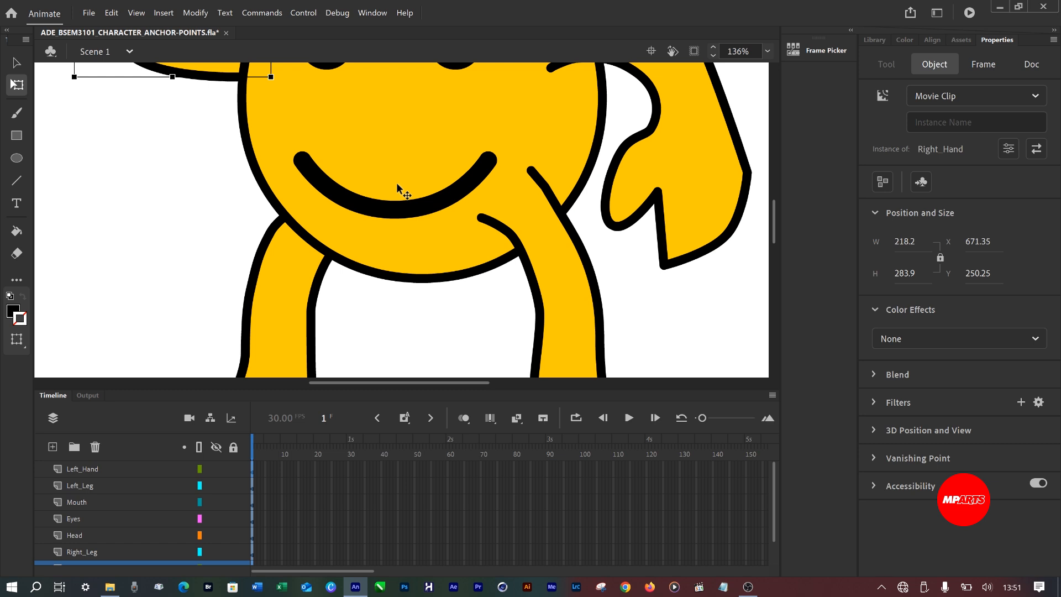
key("ctrl+y")
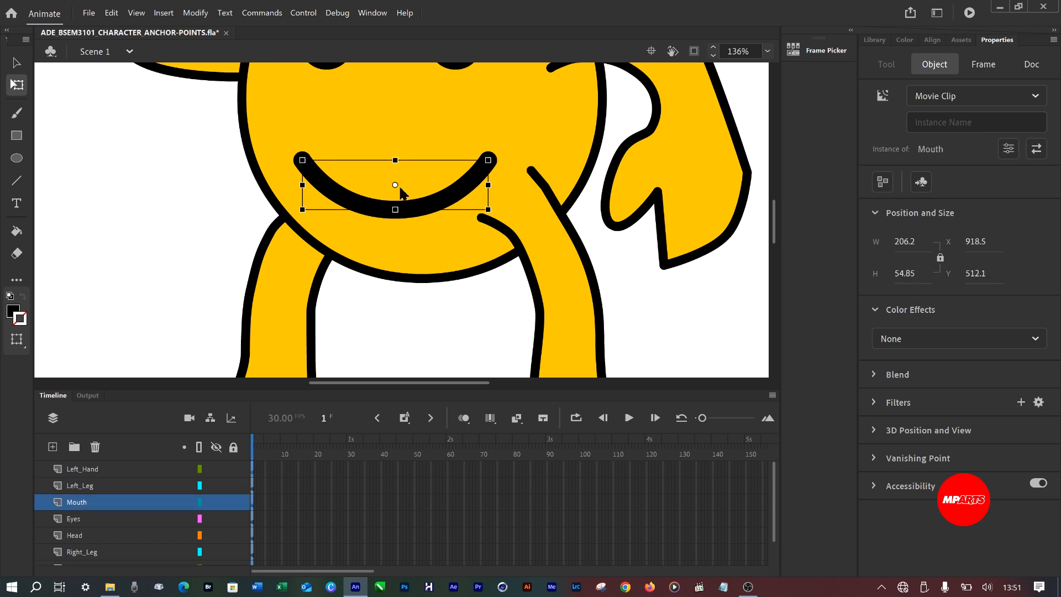
Try the mouth's transformation point at its bottom centre by stretching the mouth upward, then undo the stretch.
left_click_drag(395, 184, 395, 210)
left_click_drag(395, 160, 395, 138)
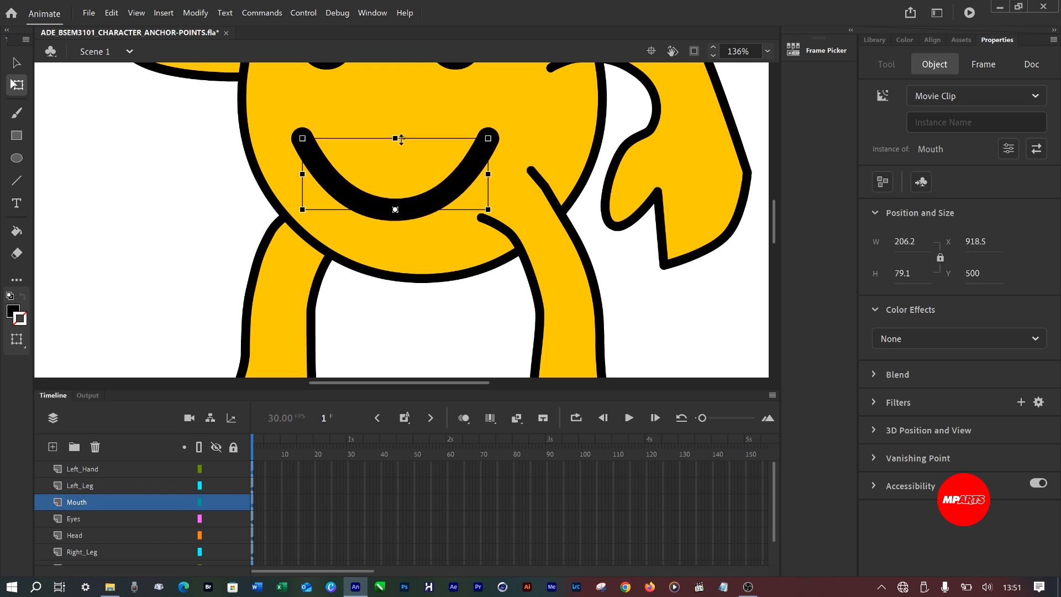
key("ctrl+z")
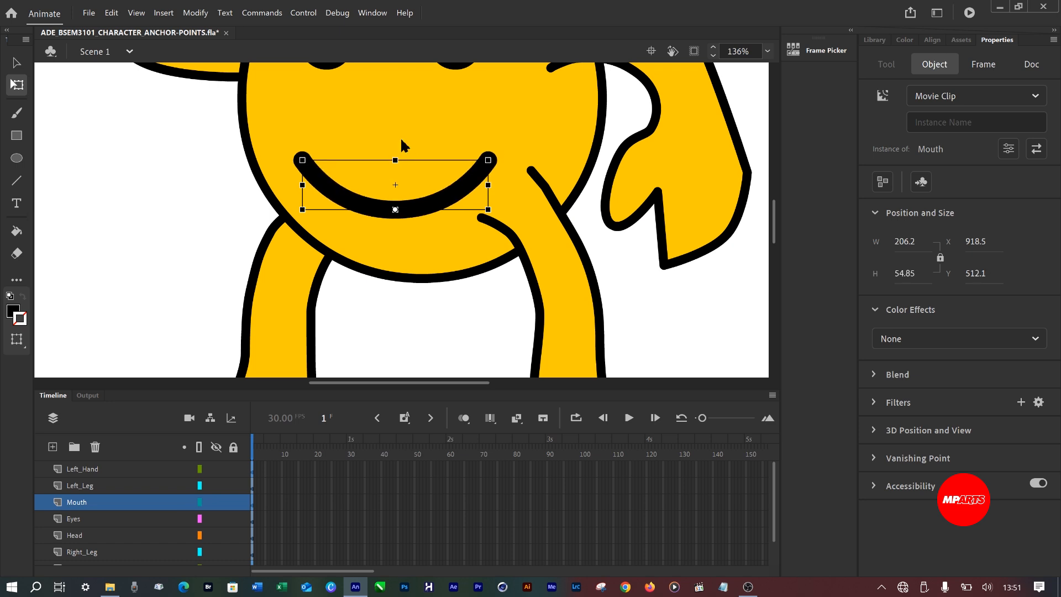
Move the mouth's transformation point to the centre of its top edge and save the document.
left_click_drag(394, 207, 394, 183)
key("ctrl+s")
scroll(389, 170, "down", 5)
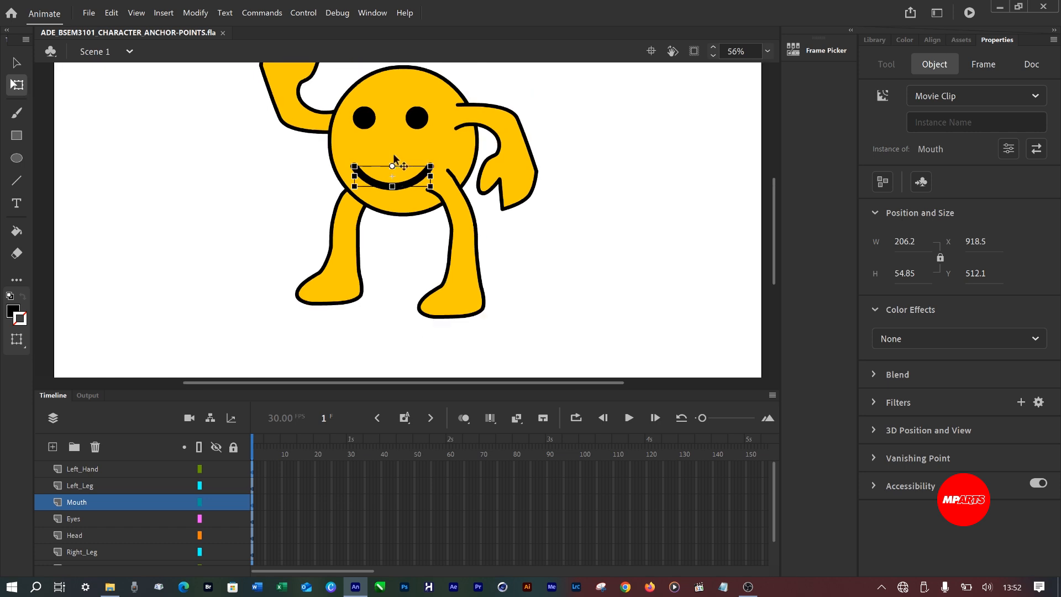
Select the eyes, legs and head in turn to check their transformation points, then save the document.
left_click(415, 117)
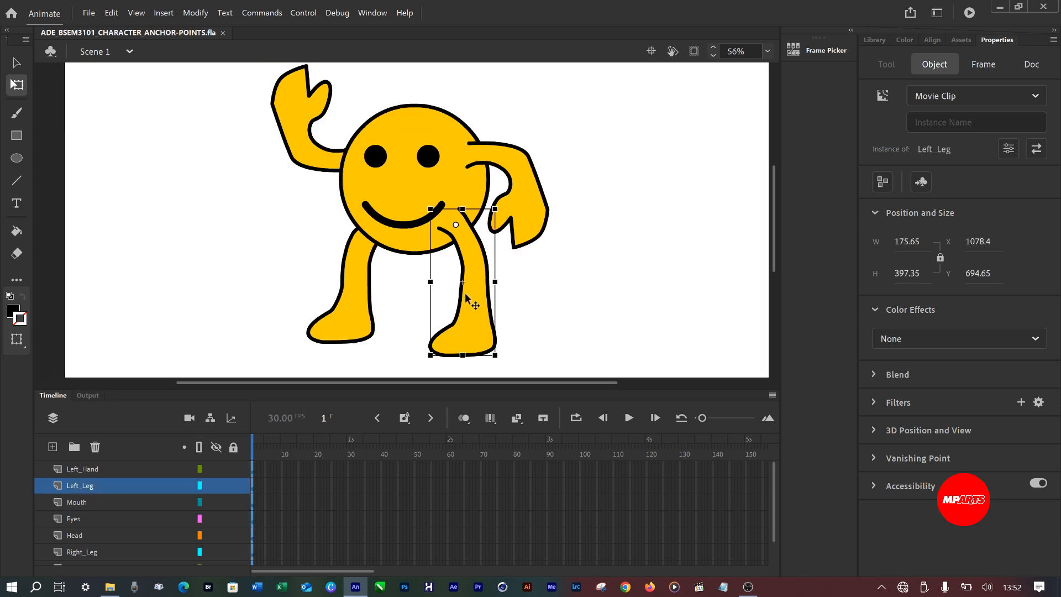
left_click(341, 324)
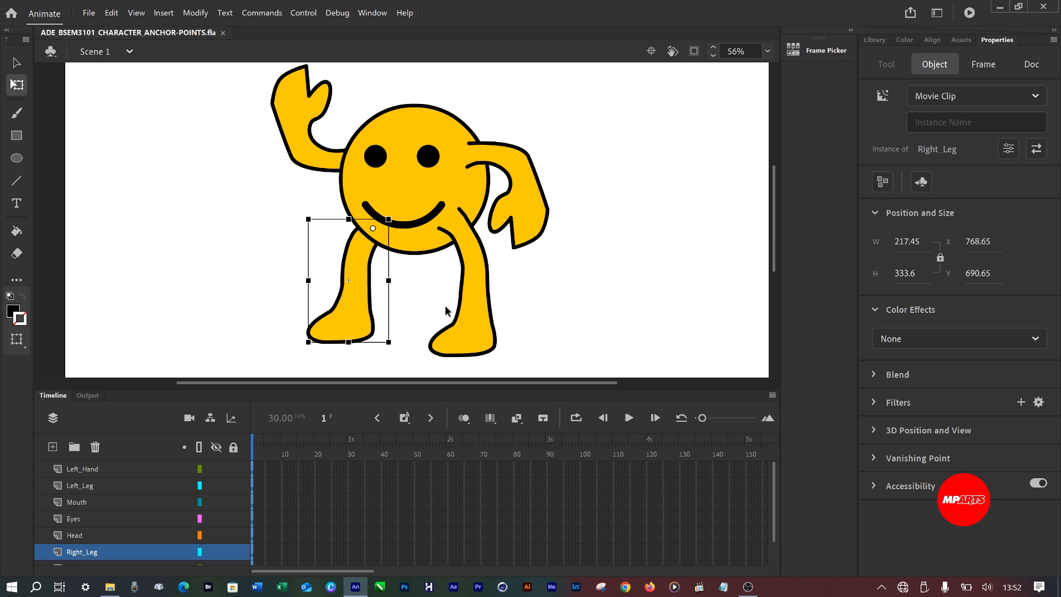
left_click_drag(471, 192, 633, 245)
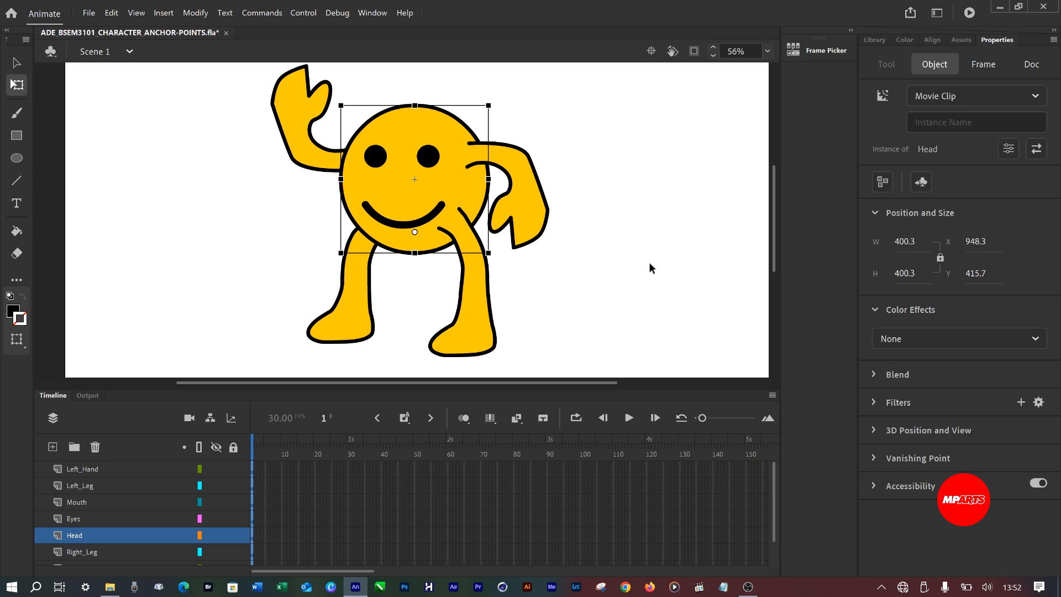
key("ctrl+s")
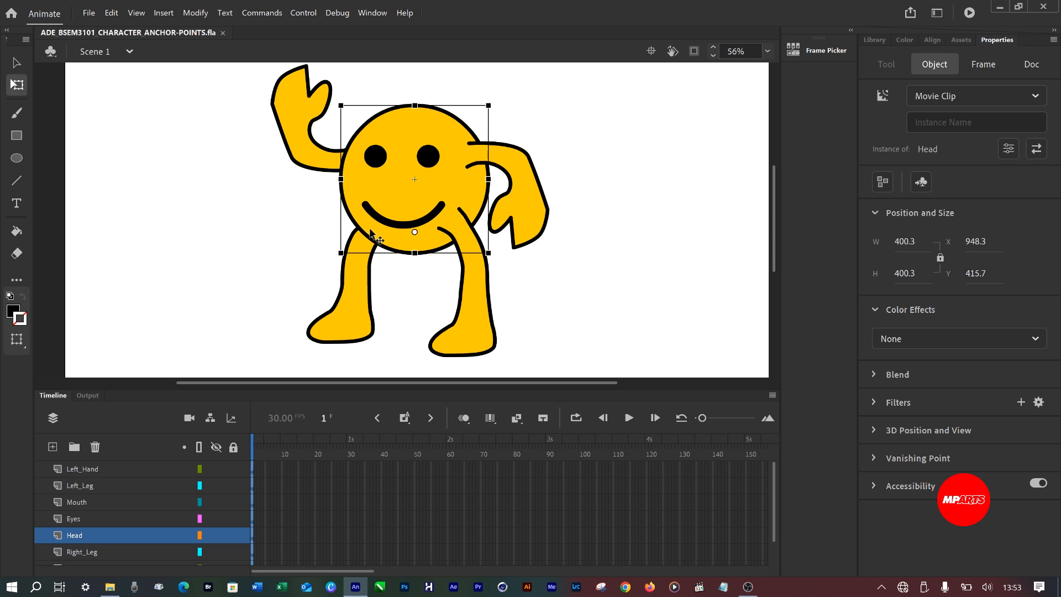
Show the parenting view in the timeline and move the Eyes and Mouth layers between Left_Hand and Left_Leg.
left_click(210, 418)
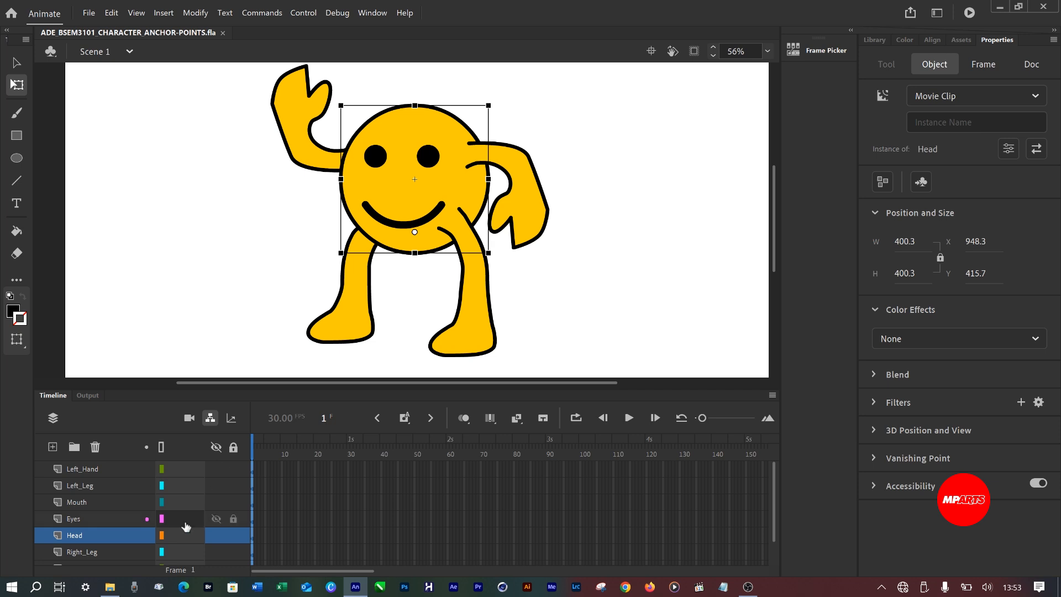
scroll(188, 522, "down", 1)
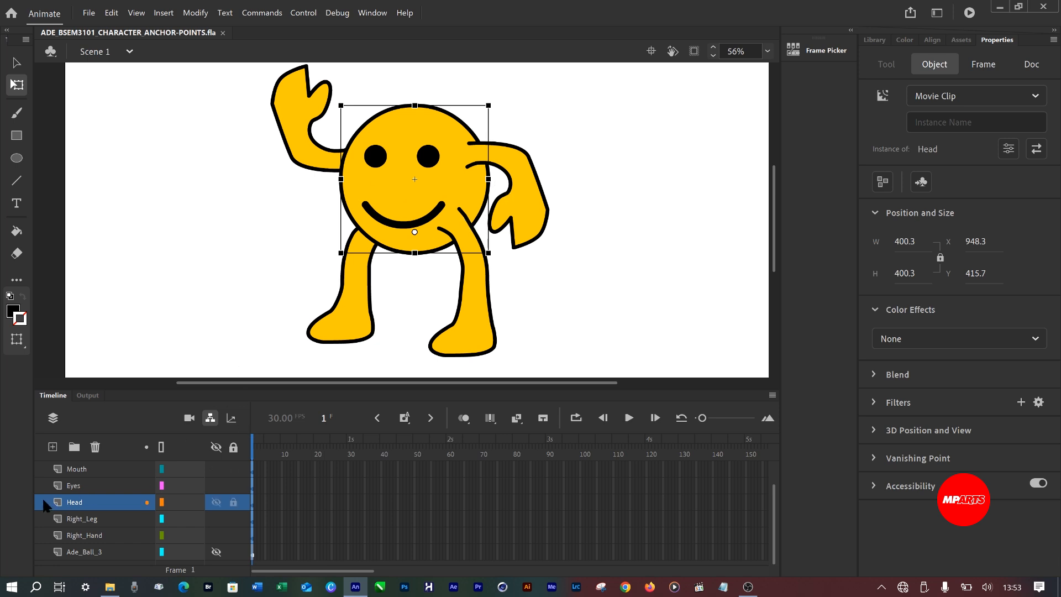
left_click(78, 499)
left_click(79, 487)
scroll(80, 502, "up", 1)
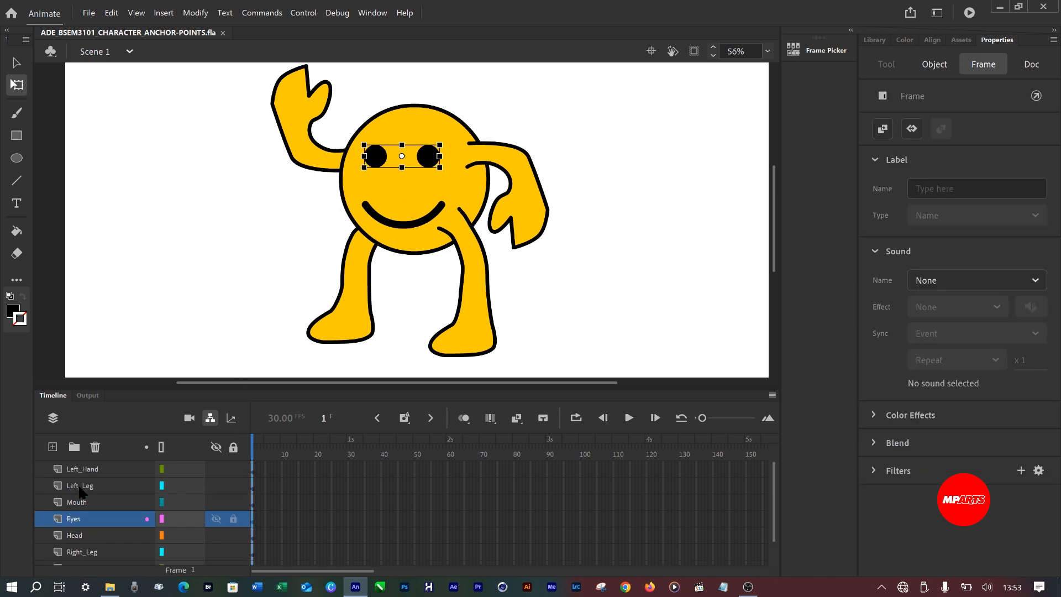
left_click_drag(82, 517, 79, 469)
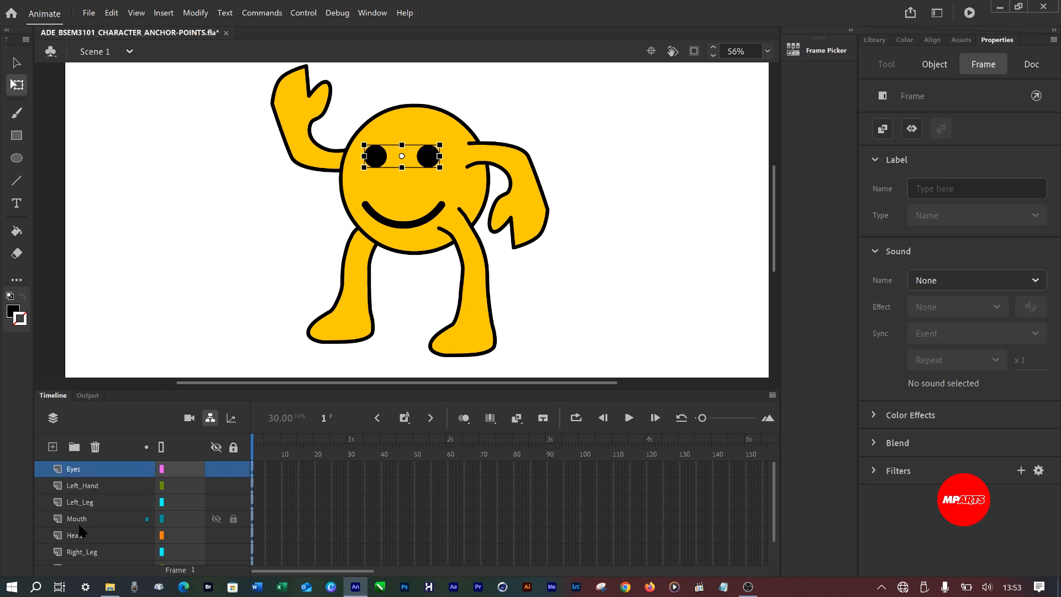
mouse_move(78, 525)
left_mouse_down()
mouse_move(81, 477)
mouse_move(84, 512)
mouse_move(82, 495)
mouse_move(77, 504)
left_mouse_up()
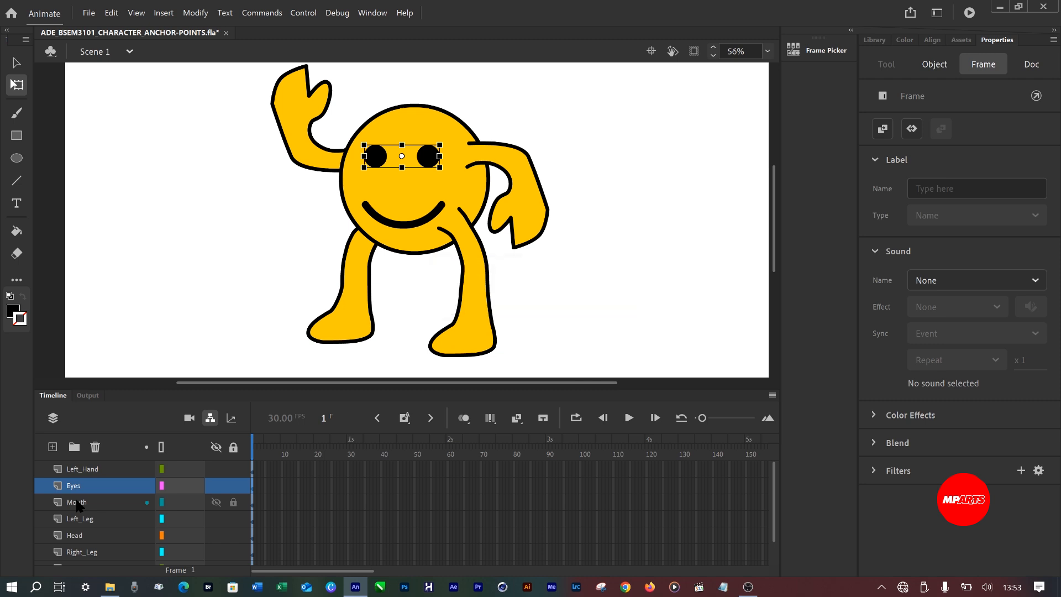
scroll(81, 519, "down", 1)
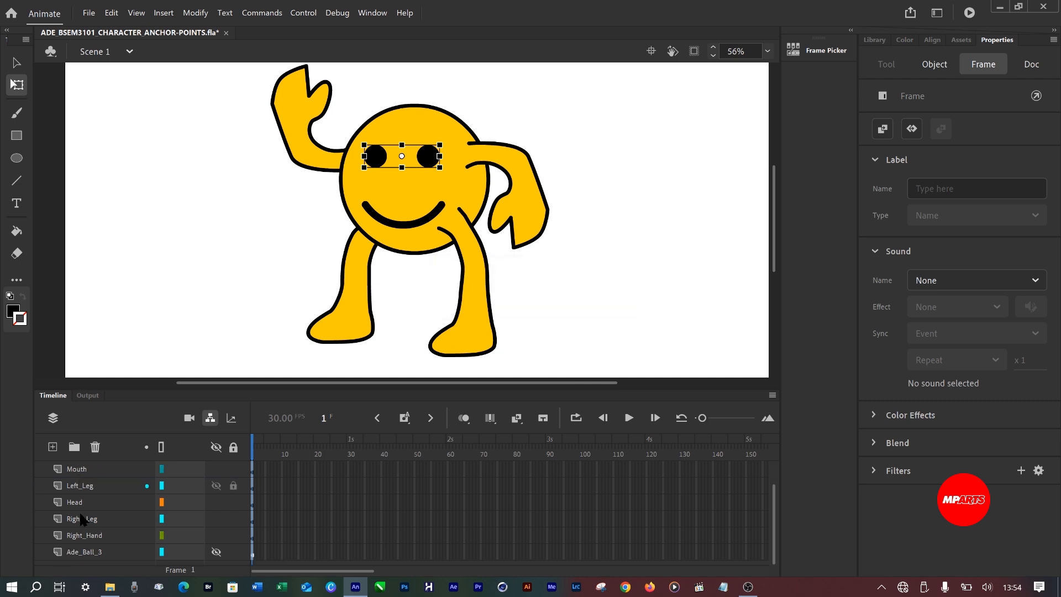
scroll(82, 519, "up", 1)
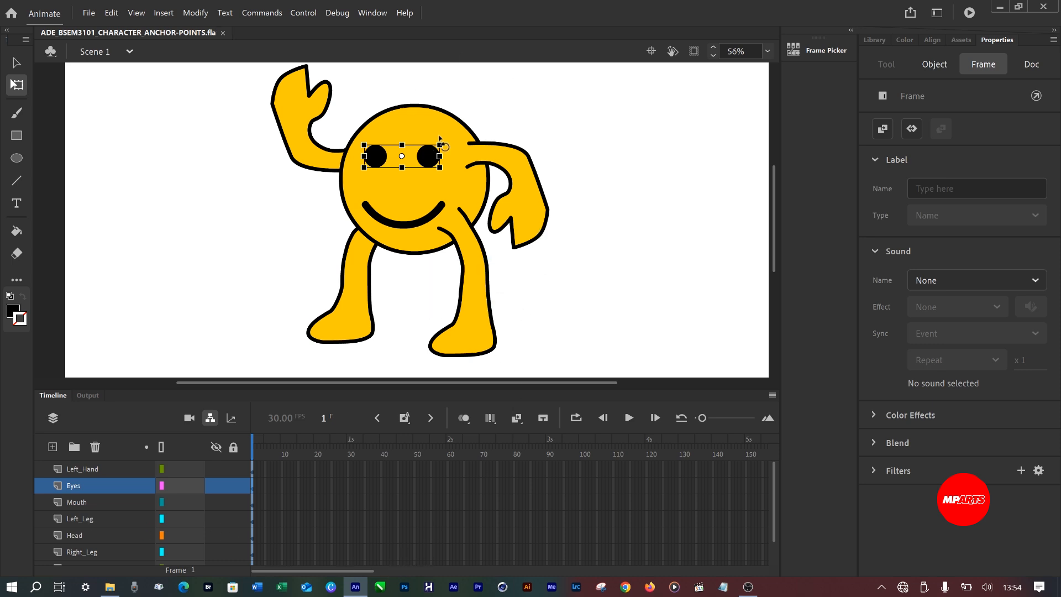
Swing the left hand outward to test how it moves over the body, then undo the rotation and save.
left_click(541, 187)
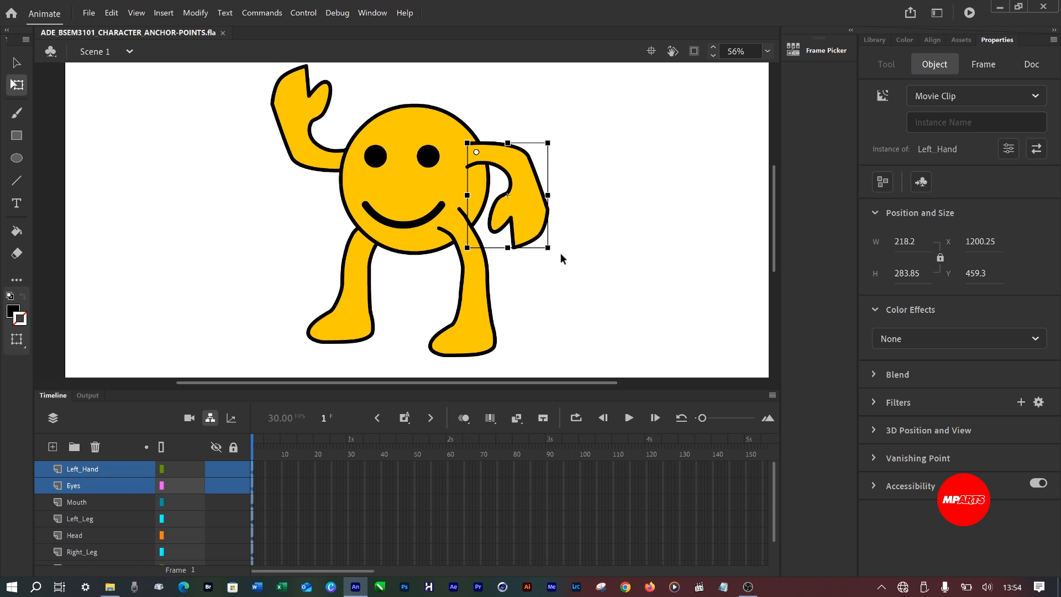
left_click_drag(559, 263, 652, 277)
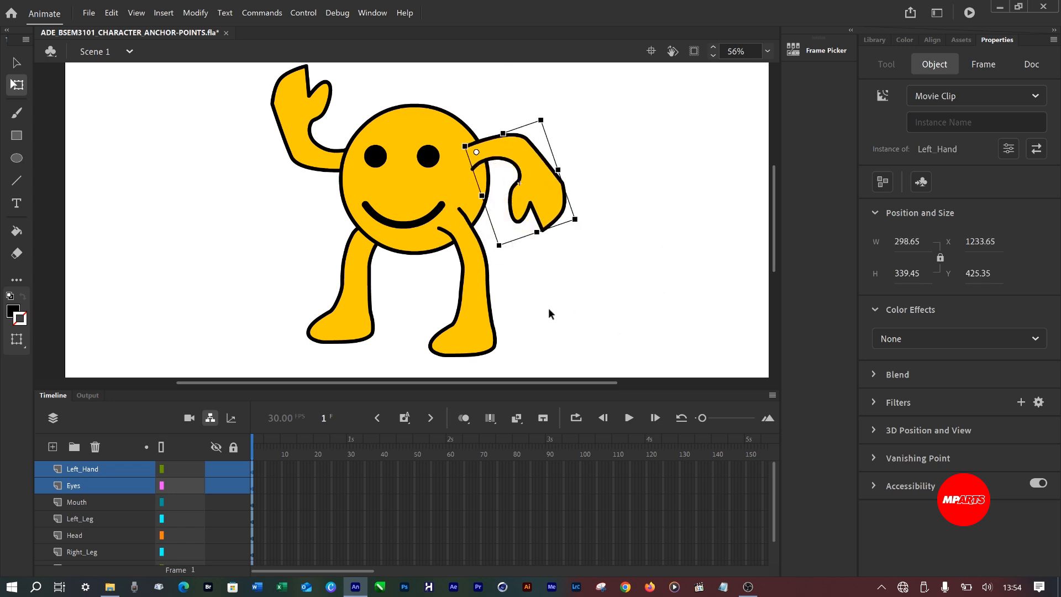
left_click(547, 309)
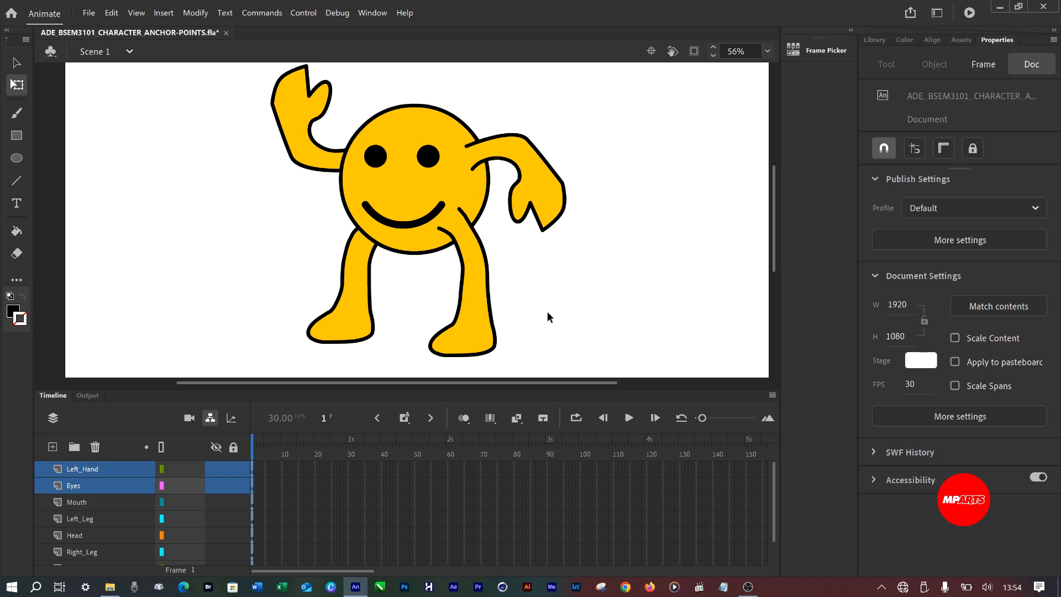
key("ctrl+z")
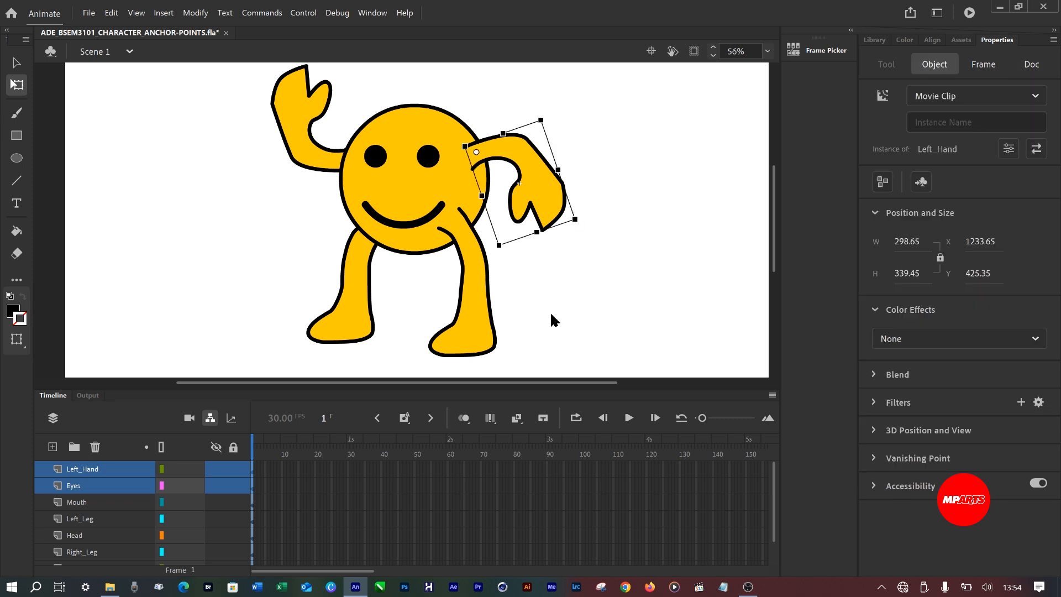
key("ctrl+z")
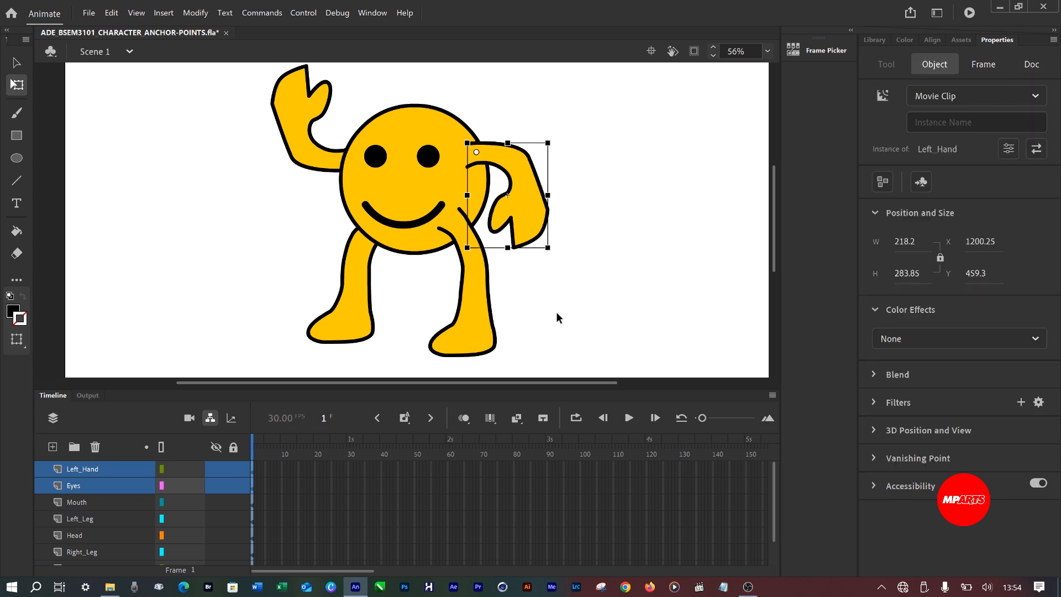
key("ctrl+s")
Parent the Right_Leg and Right_Hand layers to the Head layer.
left_click(80, 504)
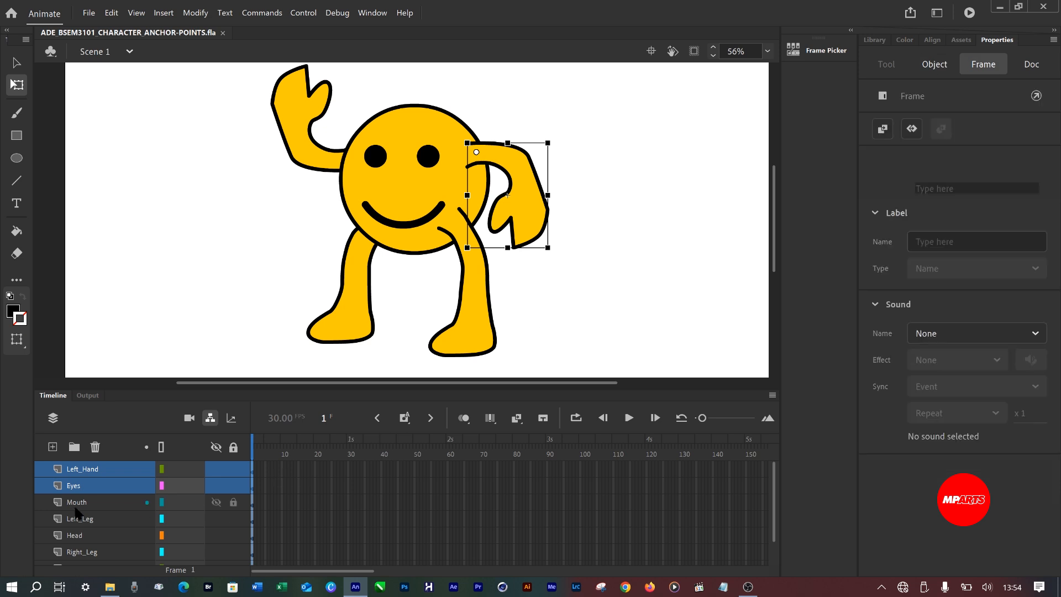
scroll(85, 512, "down", 2)
scroll(86, 514, "up", 2)
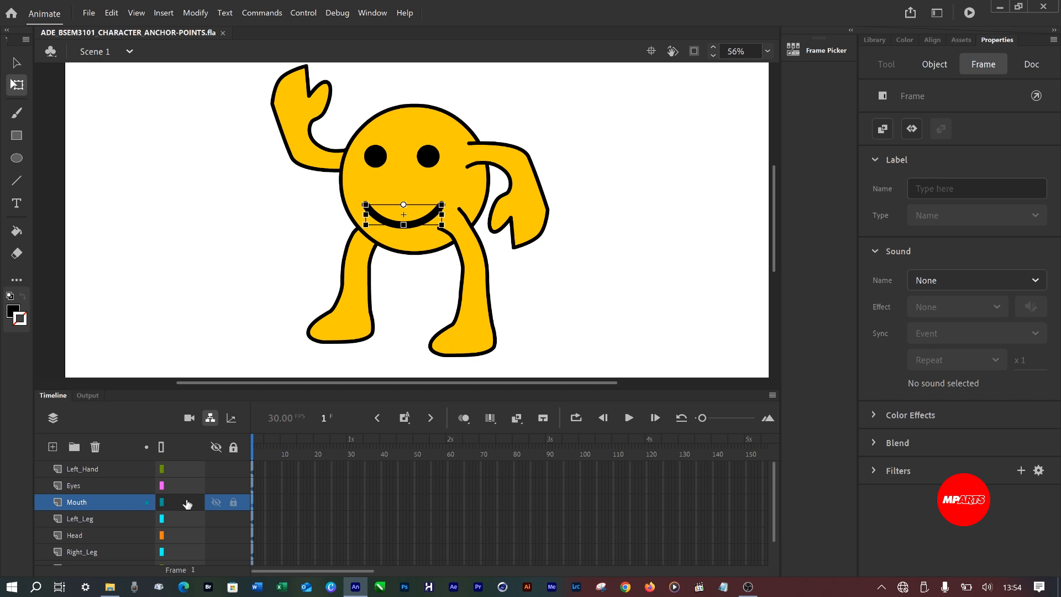
scroll(185, 502, "down", 2)
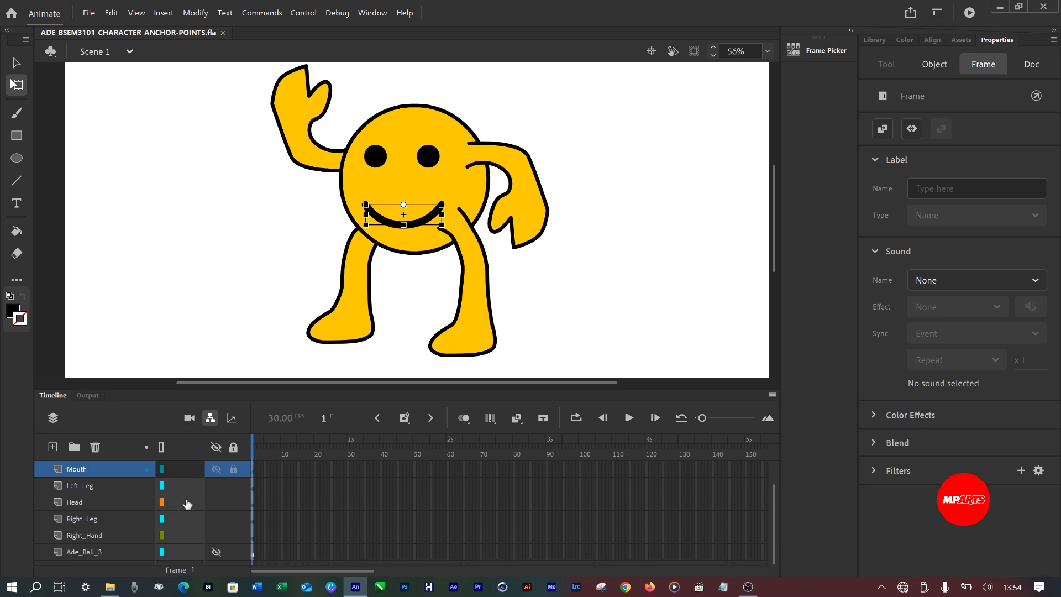
left_click(76, 504)
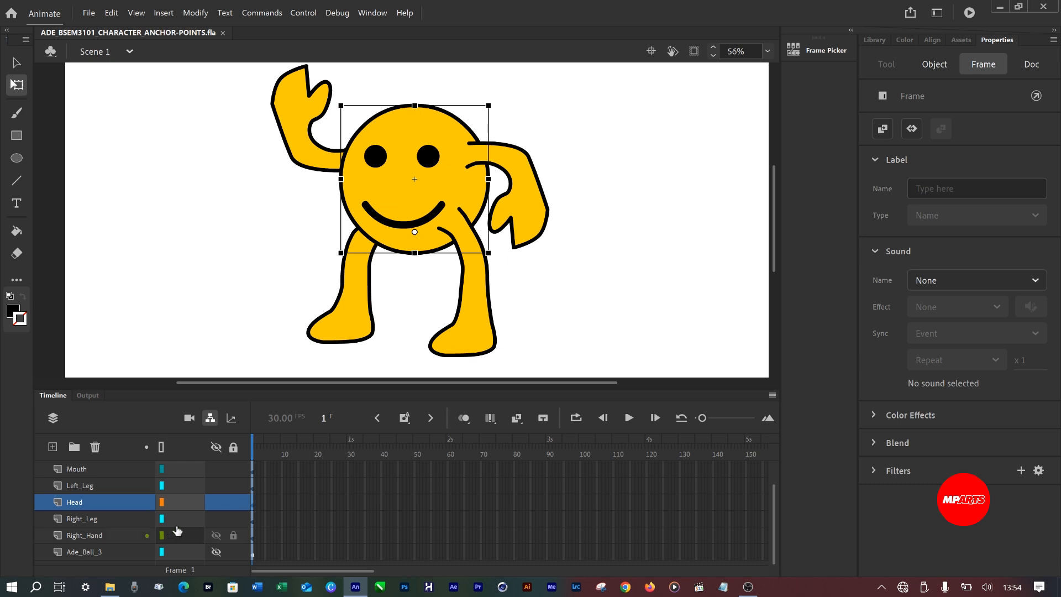
left_click_drag(168, 526, 187, 506)
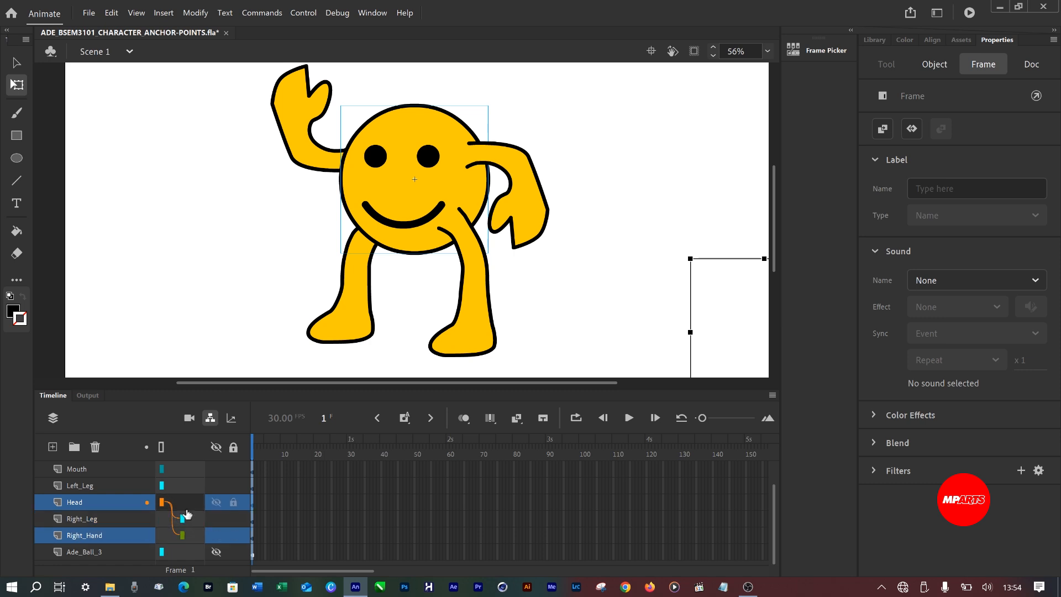
Delete the hidden Ade_Ball_3 layer.
mouse_move(162, 552)
left_mouse_down()
mouse_move(185, 503)
mouse_move(176, 555)
left_mouse_up()
left_click(93, 552)
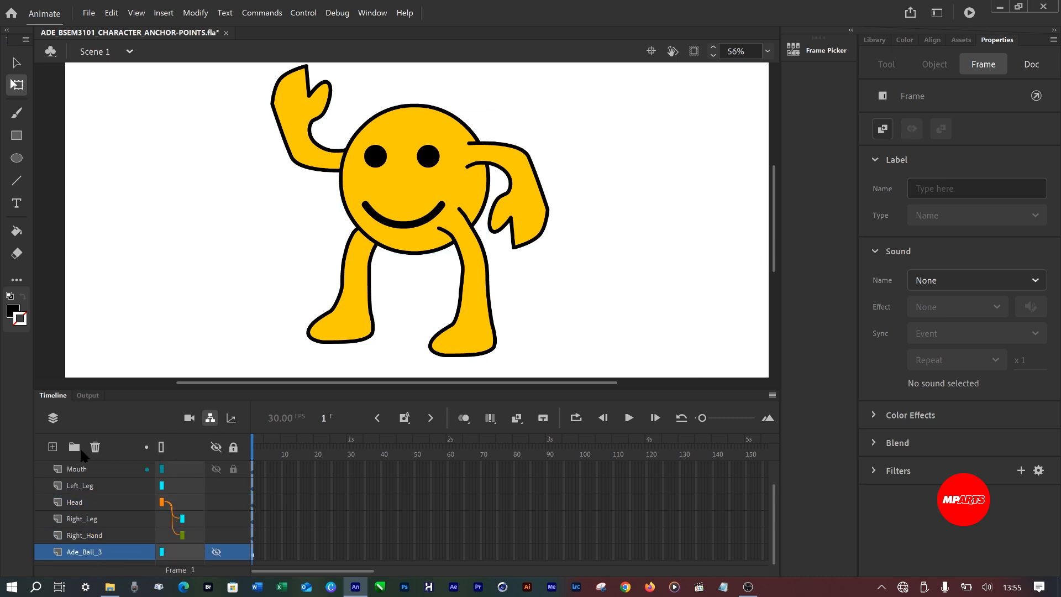
left_click(95, 447)
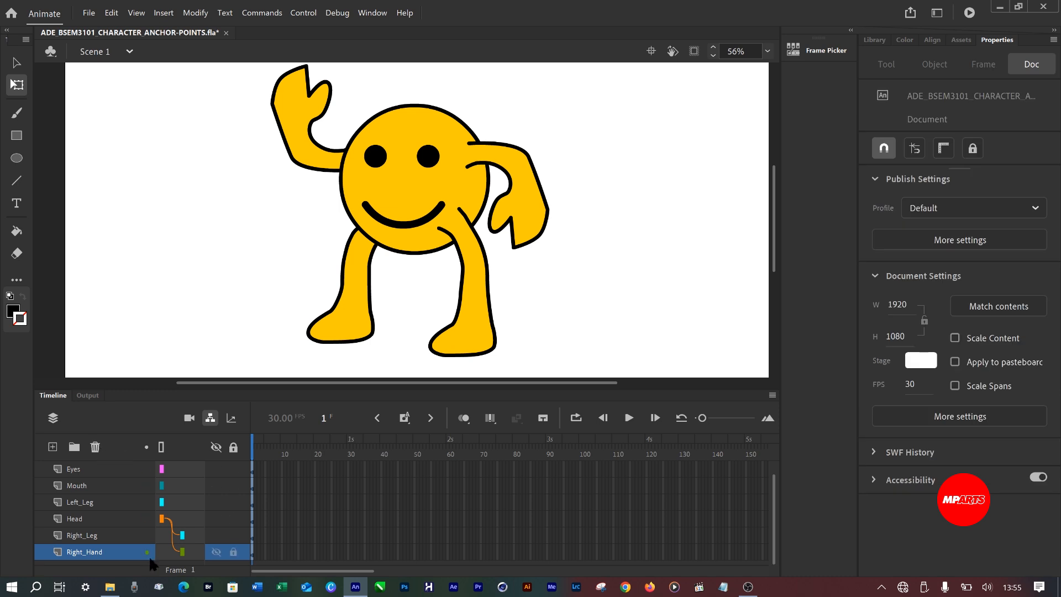
Parent the Left_Leg, Mouth, Eyes and Left_Hand layers to the Head layer and save the document.
scroll(92, 527, "up", 1)
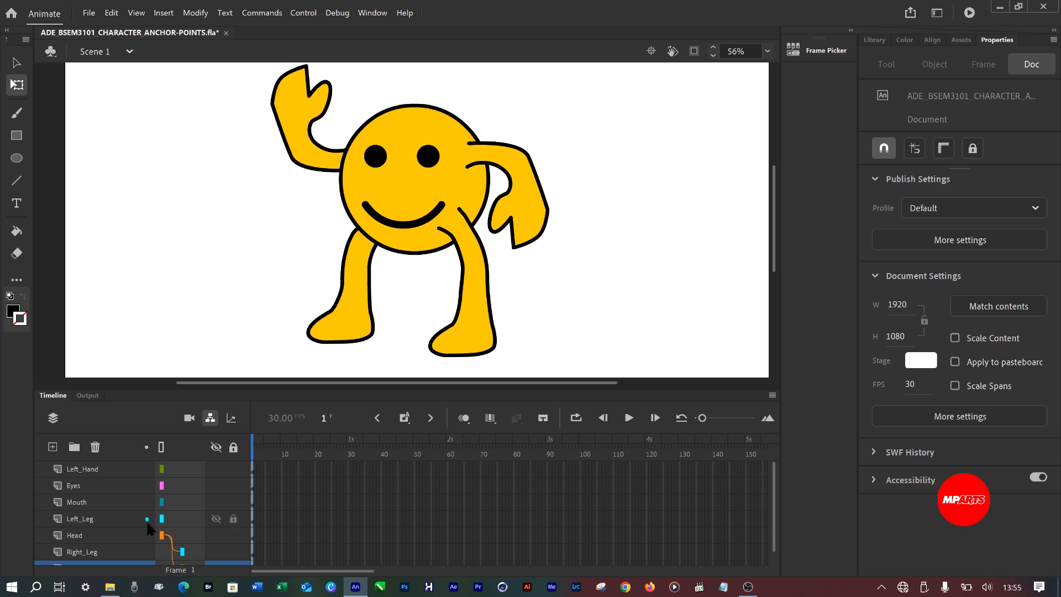
mouse_move(171, 524)
left_mouse_down()
mouse_move(172, 545)
mouse_move(181, 519)
mouse_move(176, 533)
left_mouse_up()
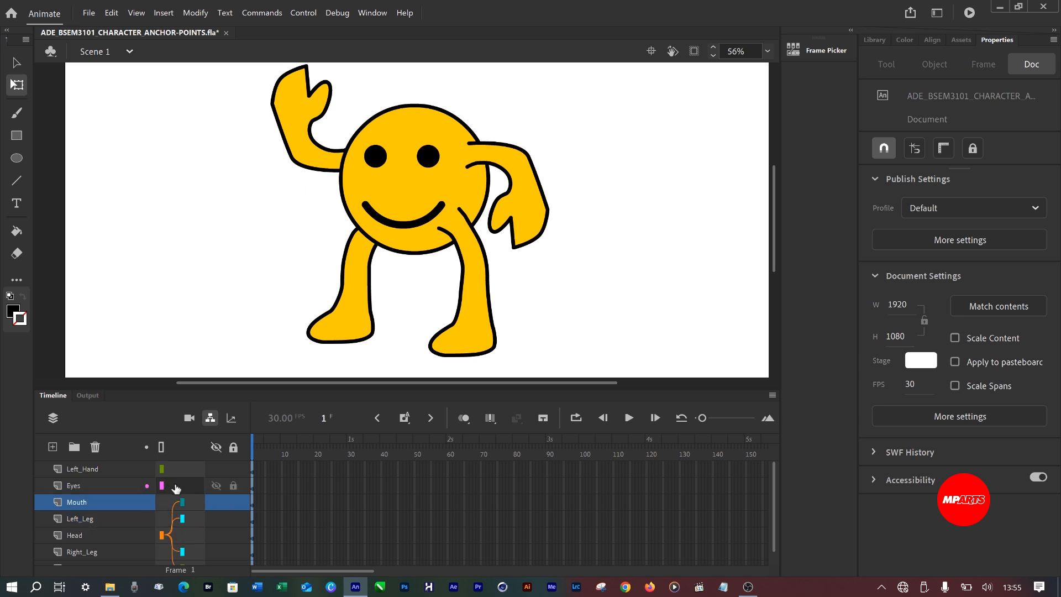
left_click_drag(173, 486, 180, 532)
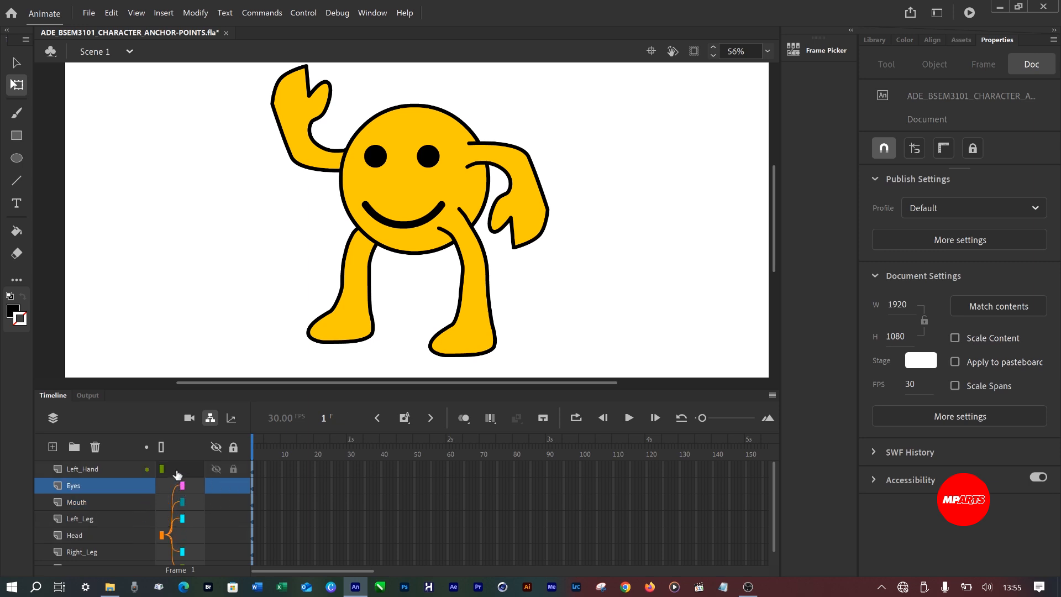
mouse_move(161, 468)
left_mouse_down()
mouse_move(188, 504)
mouse_move(163, 536)
left_mouse_up()
scroll(179, 511, "down", 1)
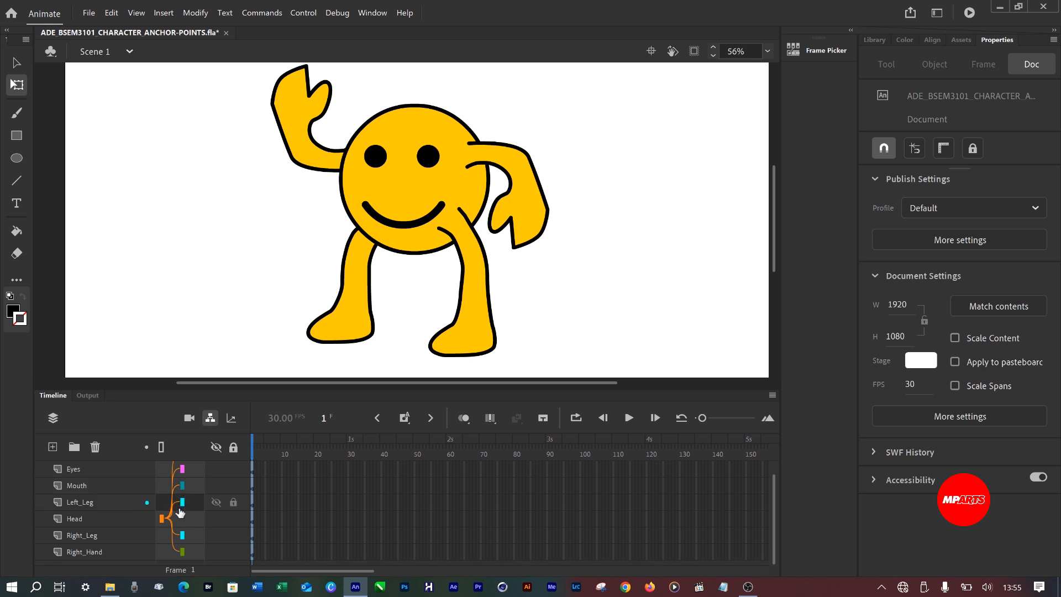
left_click(181, 518)
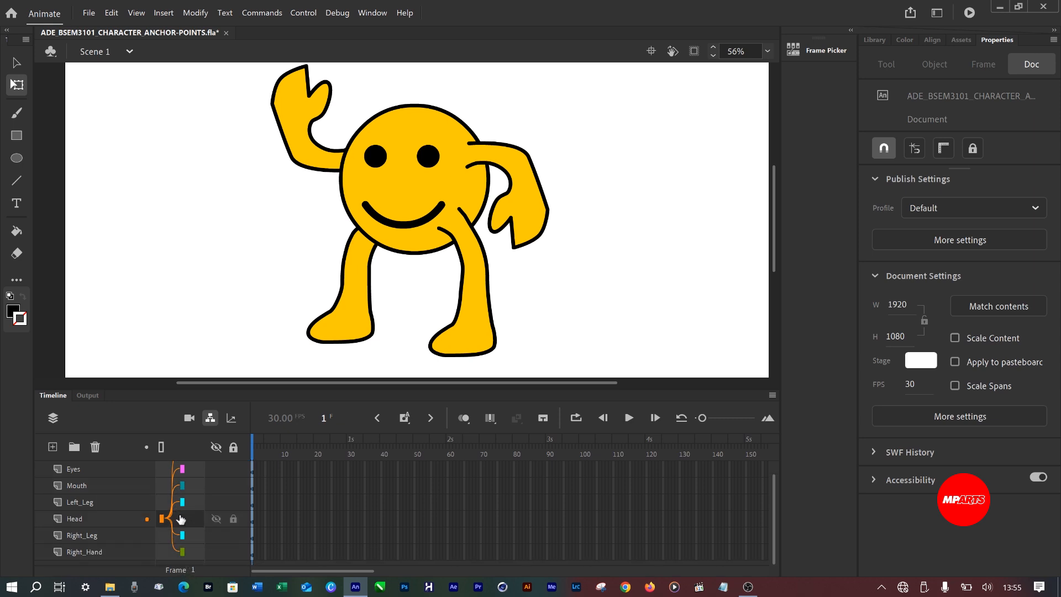
left_click(183, 490)
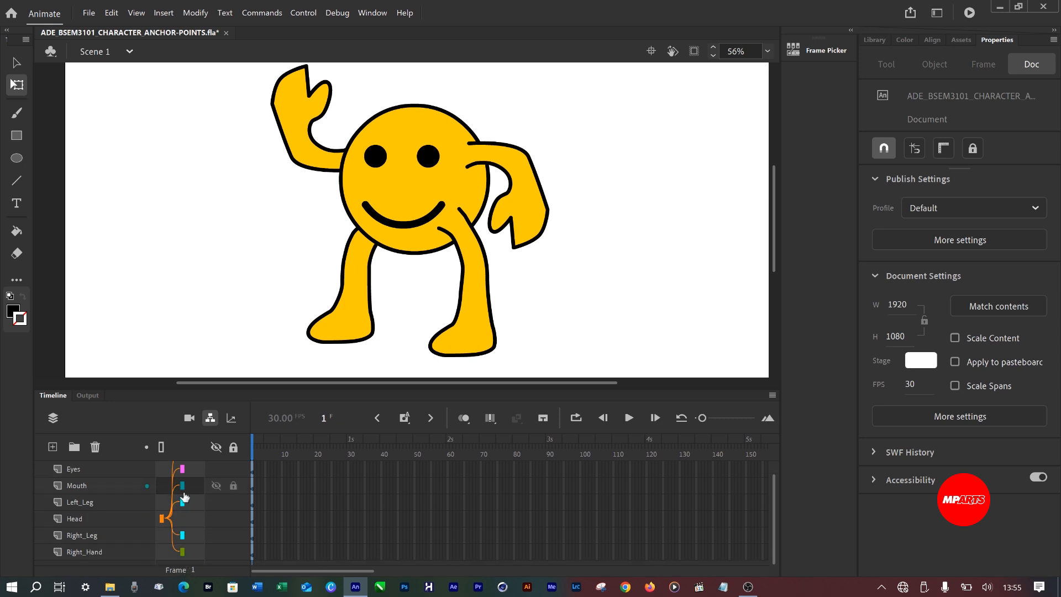
left_click(181, 499)
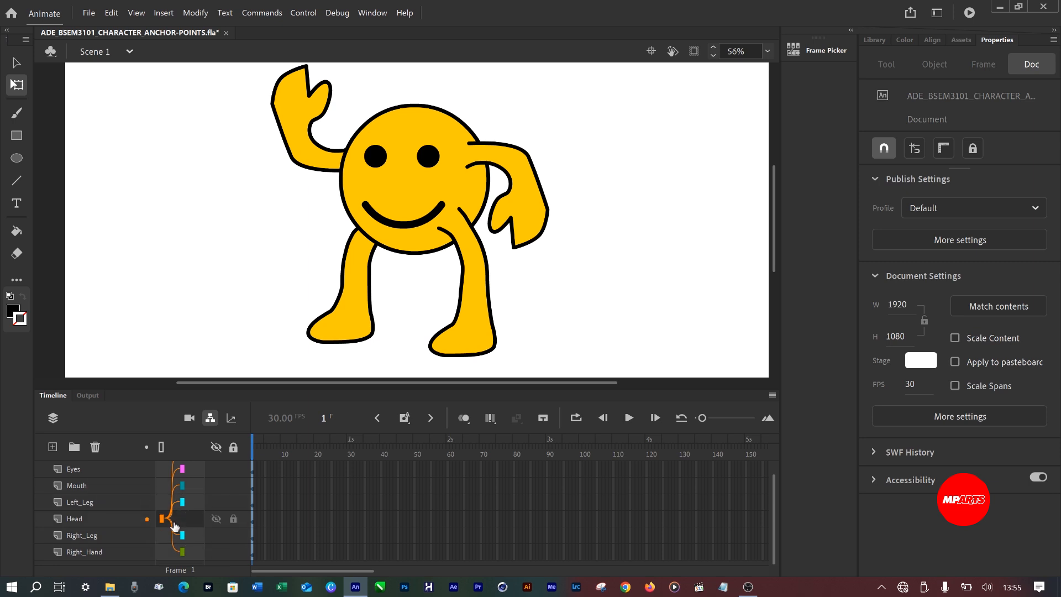
scroll(183, 497, "up", 1)
scroll(184, 495, "down", 1)
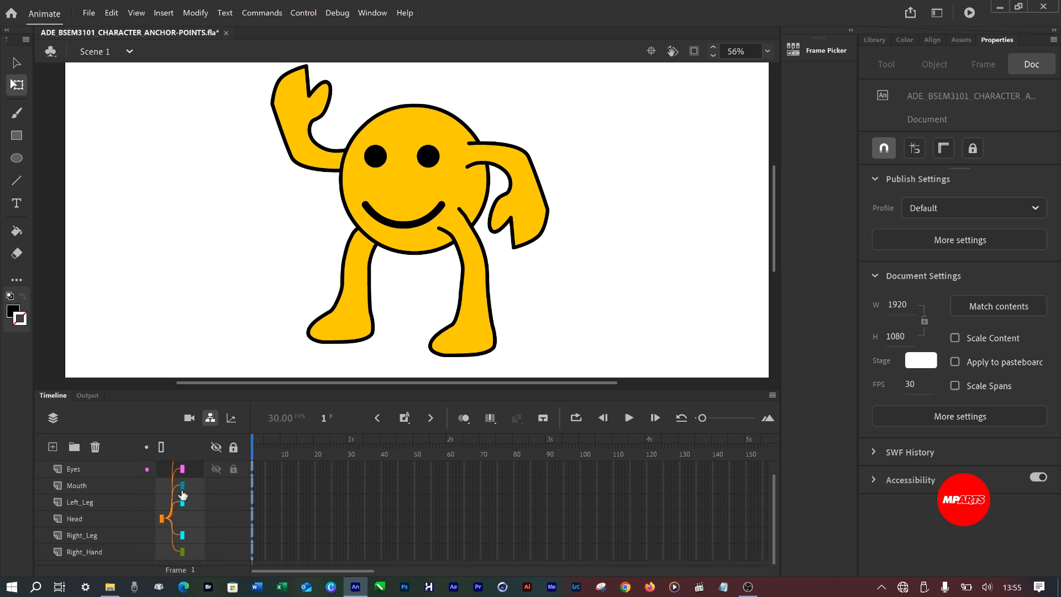
key("ctrl+s")
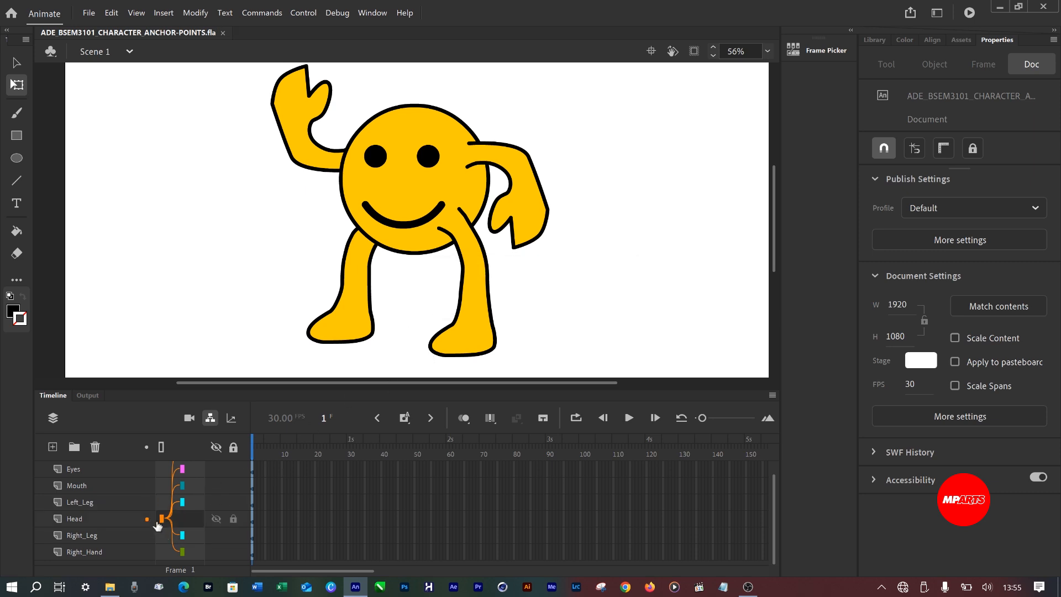
scroll(160, 521, "up", 1)
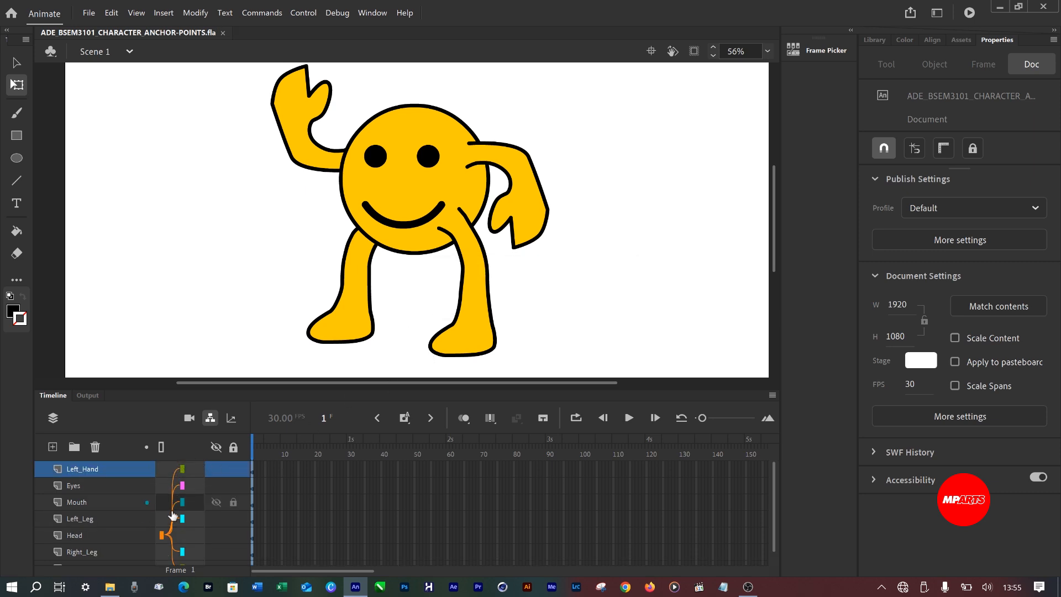
scroll(200, 504, "down", 1)
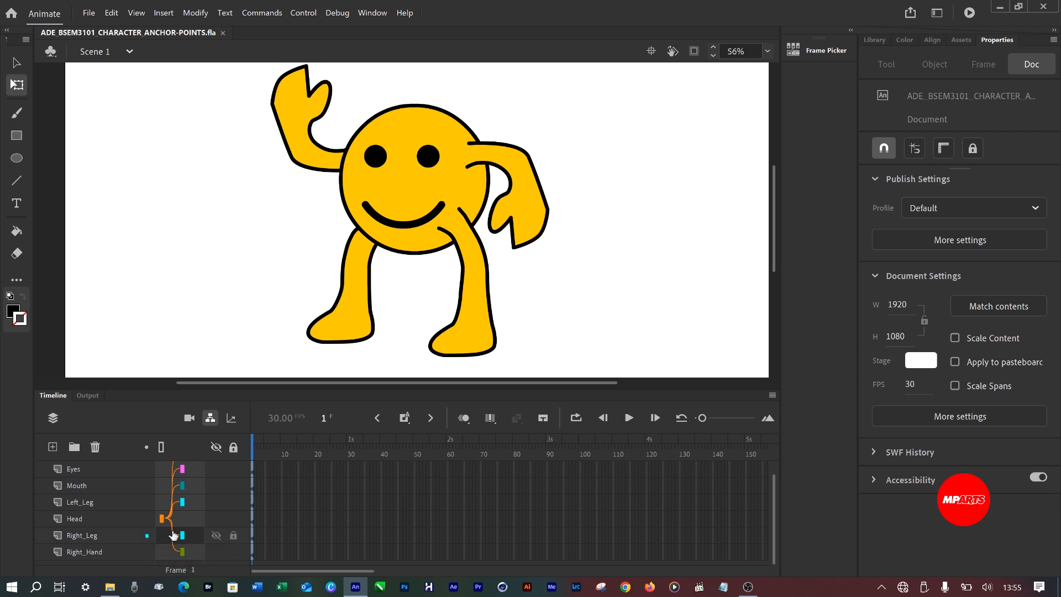
left_click(162, 519)
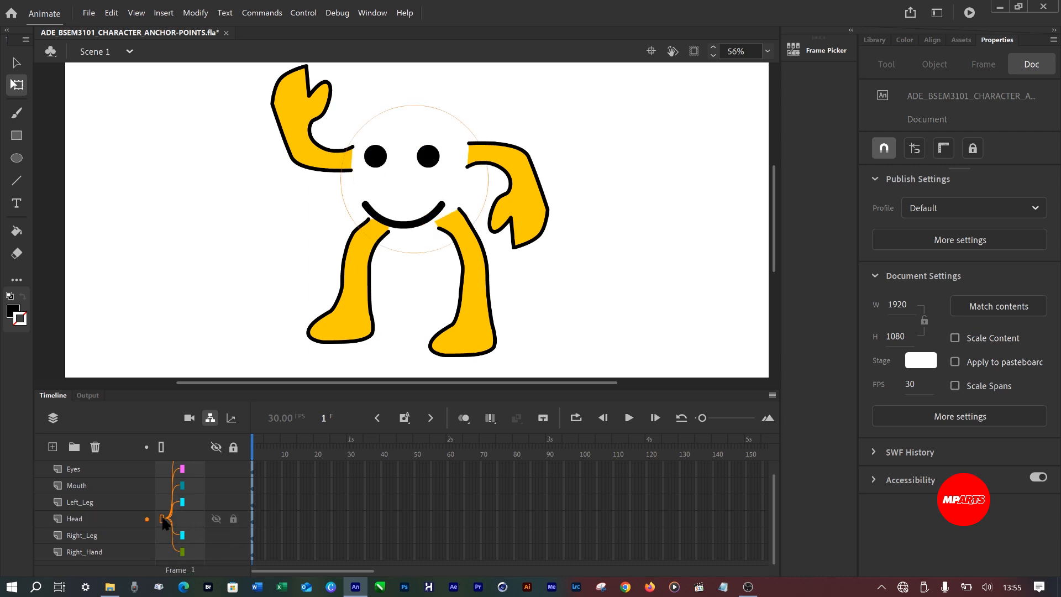
left_click(162, 518)
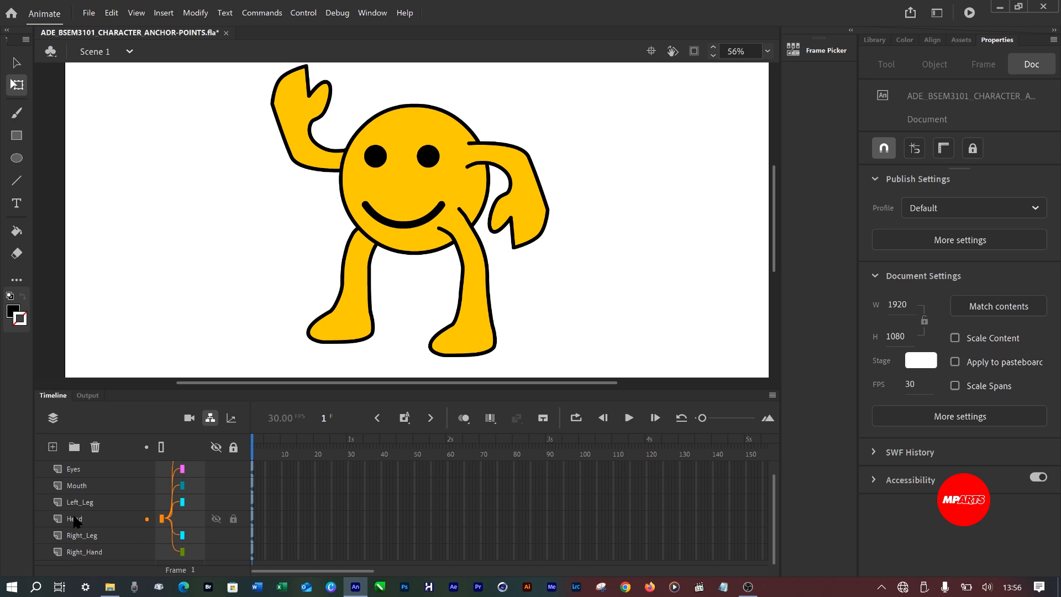
Rename the Head layer to BODY.
left_click(77, 521)
double_click(76, 519)
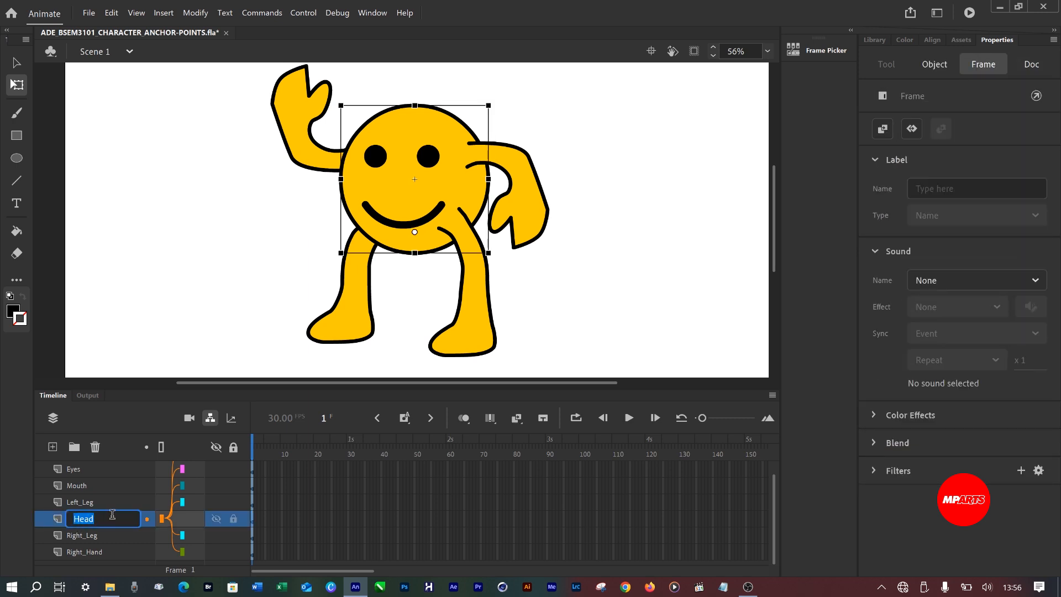
type("bO")
key("BackSpace")
key("BackSpace")
type("BODY")
key("Return")
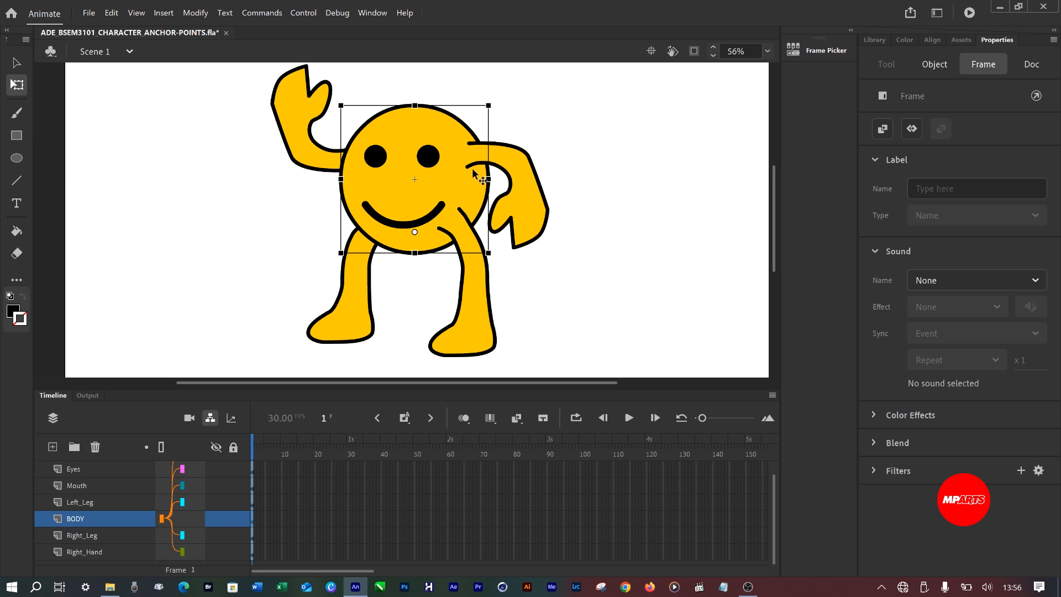
Move the body sideways to test that its parented parts follow, and save the document with the body in its original place.
left_click_drag(474, 194, 694, 197)
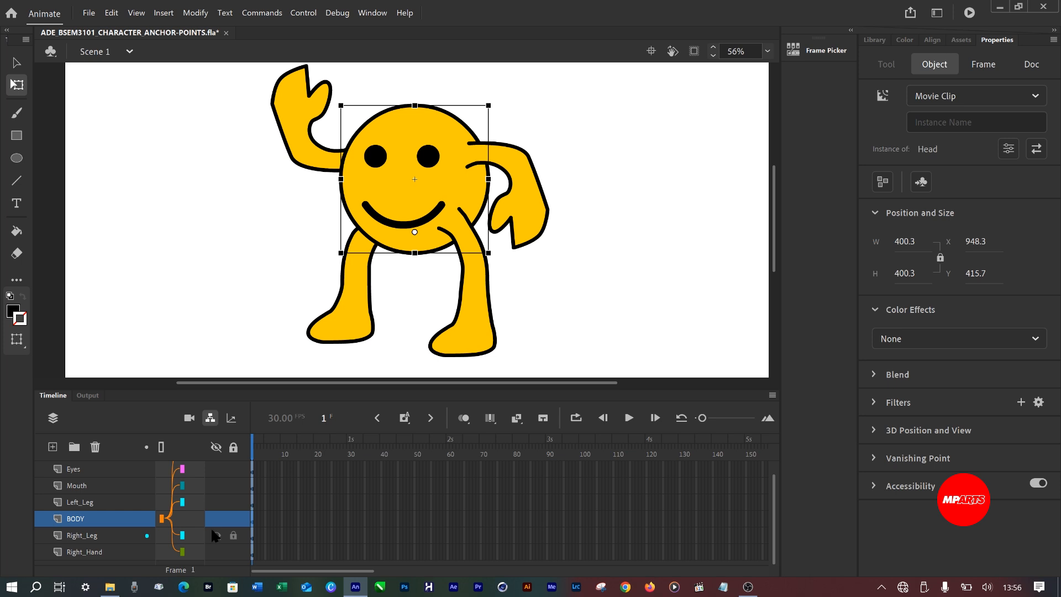
key("ctrl+s")
Rotate the left leg slightly outward about its hip joint.
left_click(518, 331)
left_click(473, 315)
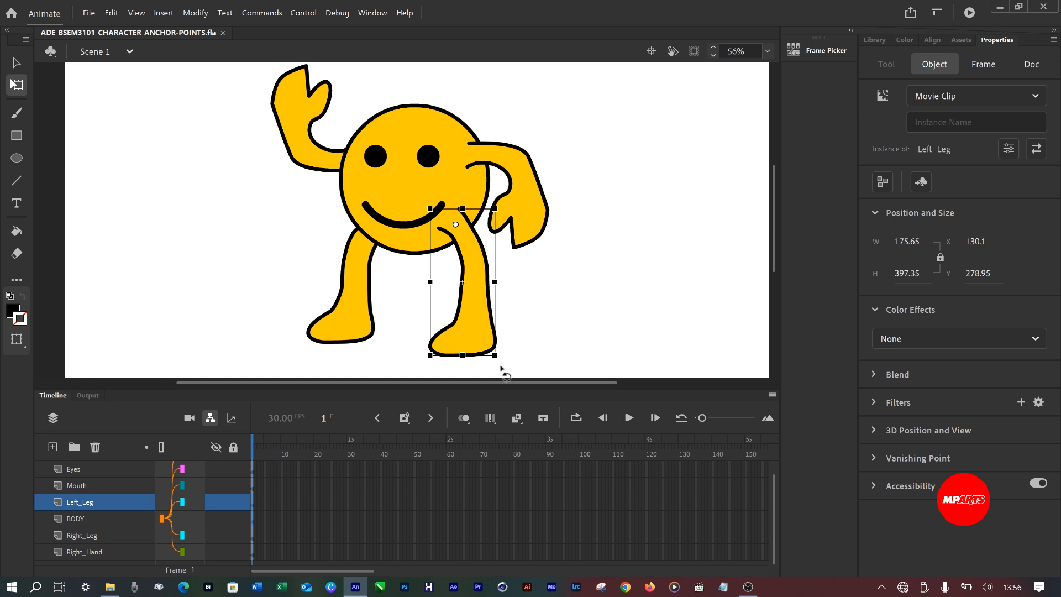
left_click_drag(501, 364, 529, 347)
Test the joints by rotating the left hand, right leg and right hand outward and swinging the left leg further out.
left_click(530, 190)
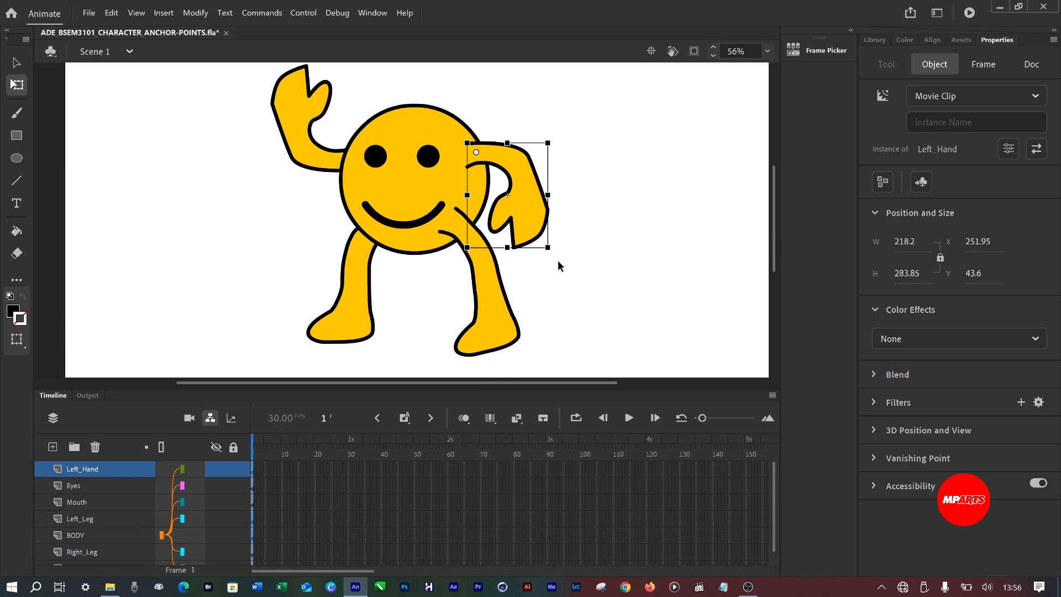
left_click_drag(558, 260, 601, 205)
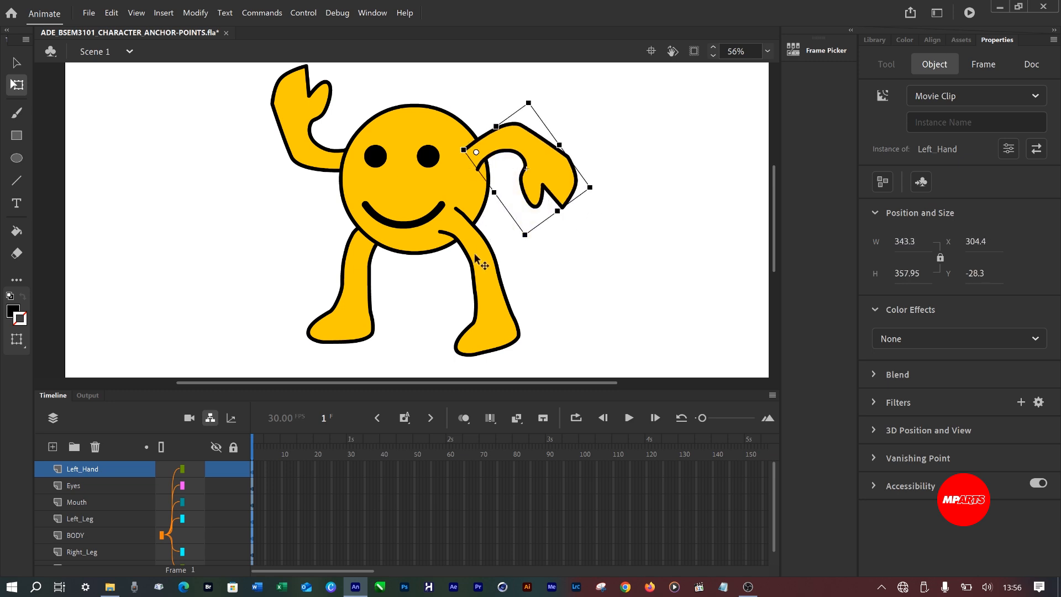
left_click(355, 297)
left_click_drag(406, 358, 355, 335)
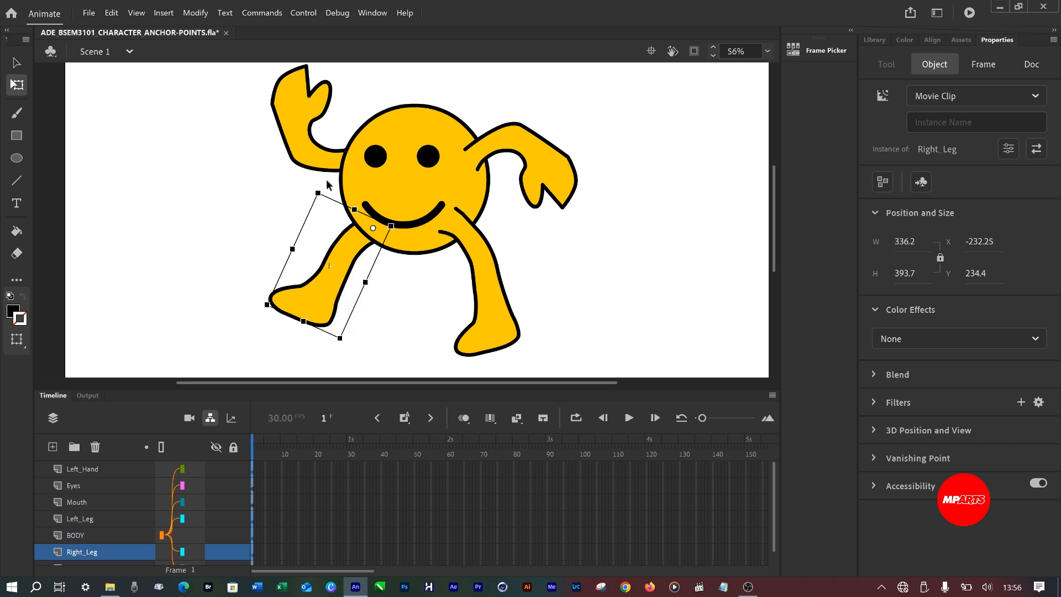
left_click(343, 167)
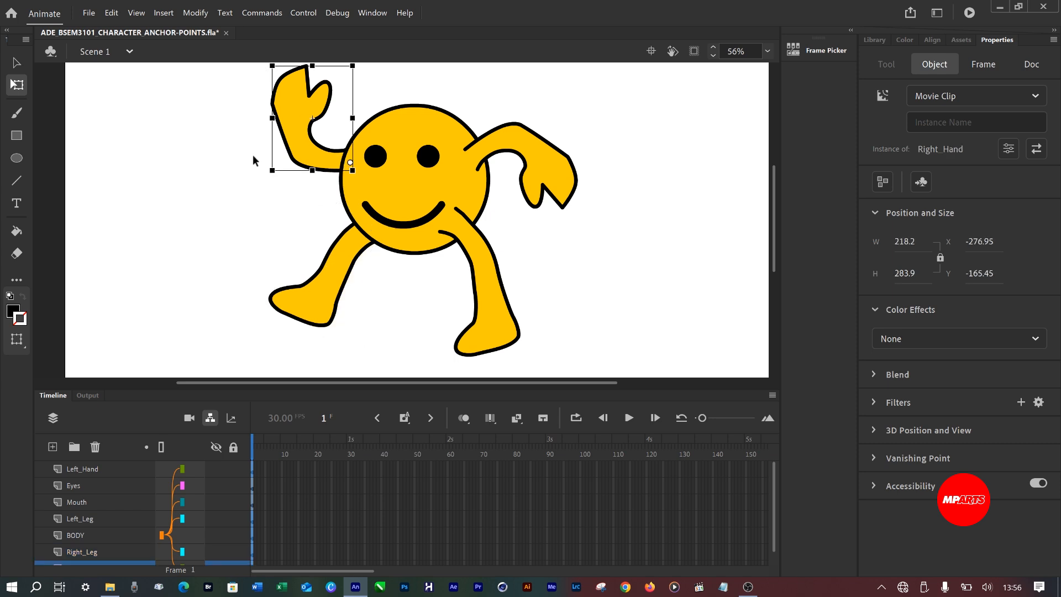
mouse_move(274, 191)
left_mouse_down()
mouse_move(297, 231)
mouse_move(289, 197)
left_mouse_up()
left_click(557, 238)
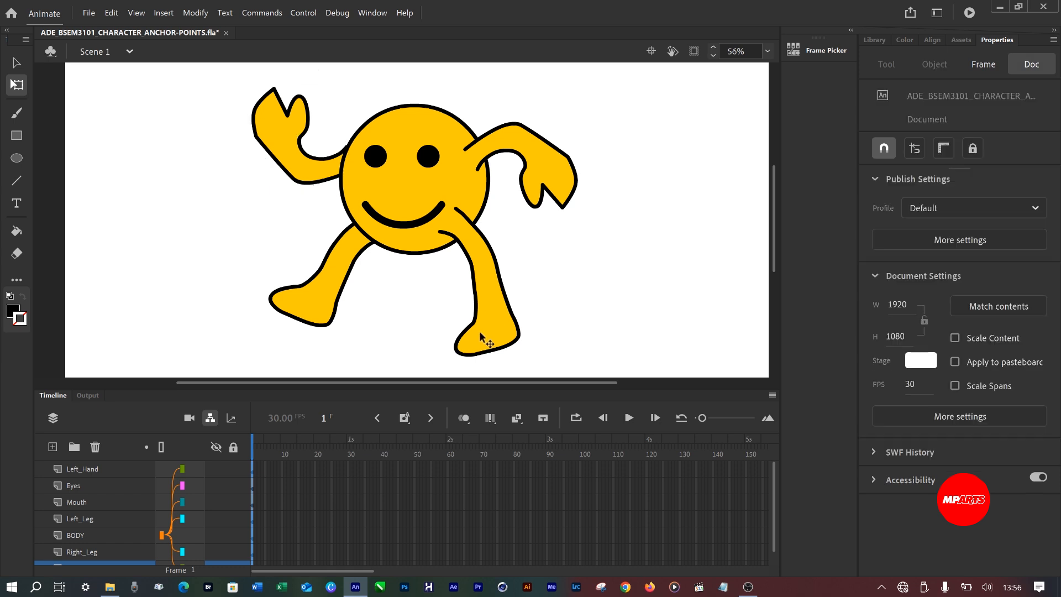
left_click(479, 332)
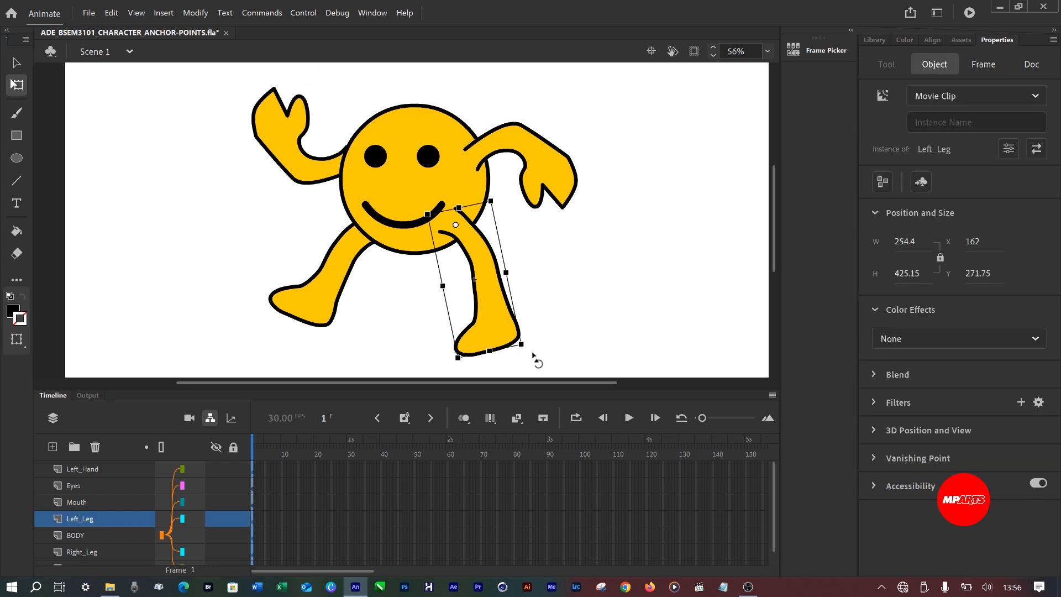
left_click_drag(547, 348, 571, 327)
left_click(610, 264)
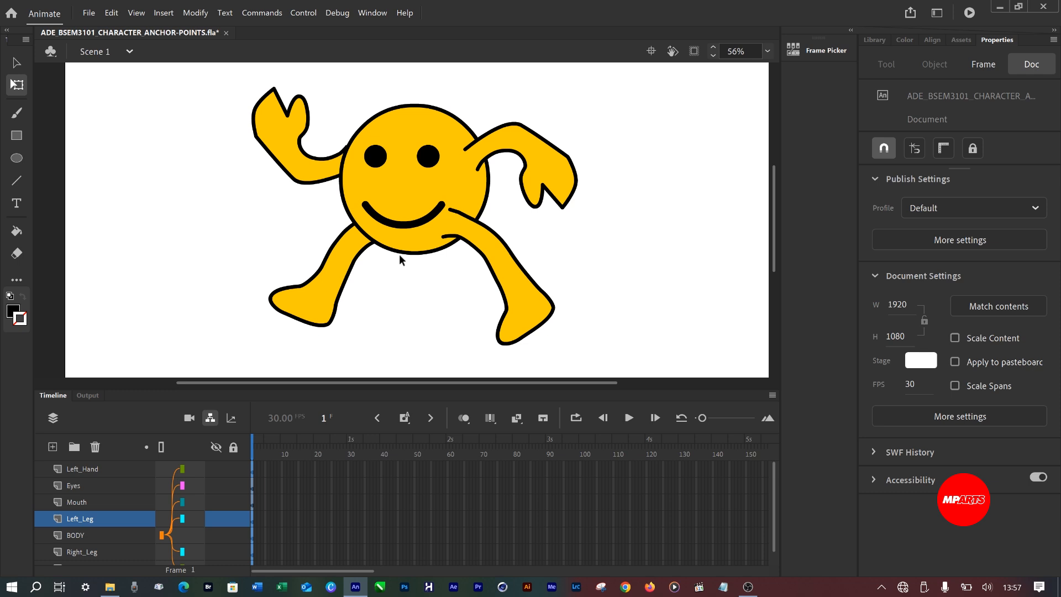
Undo the test rotations back to the first left-leg rotation and save the document.
key("ctrl+z")
key("ctrl+z")
key("ctrl+z")
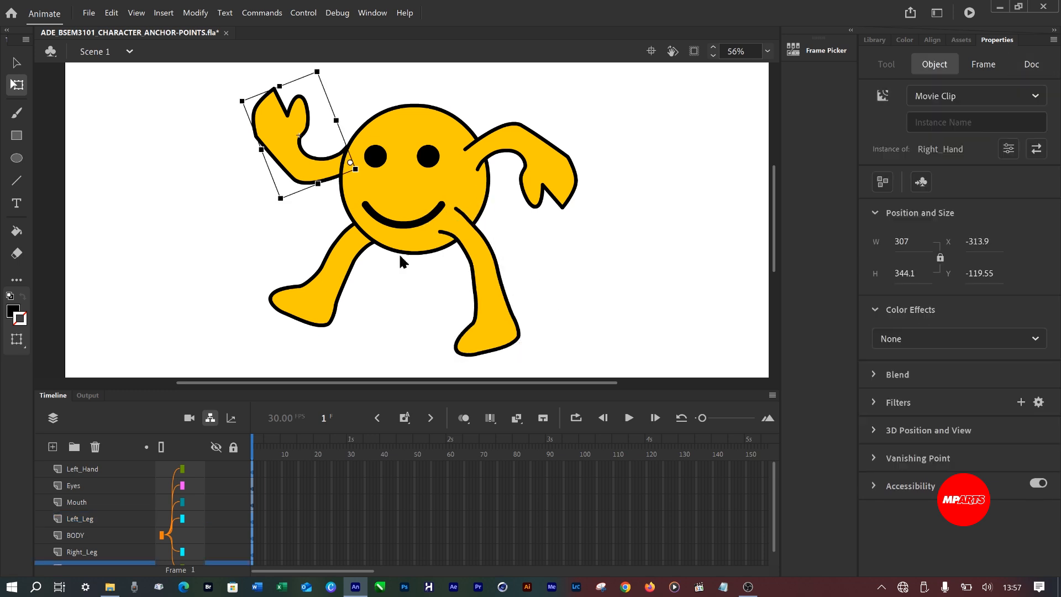
key("ctrl+z")
key("ctrl+z")
key("ctrl+z")
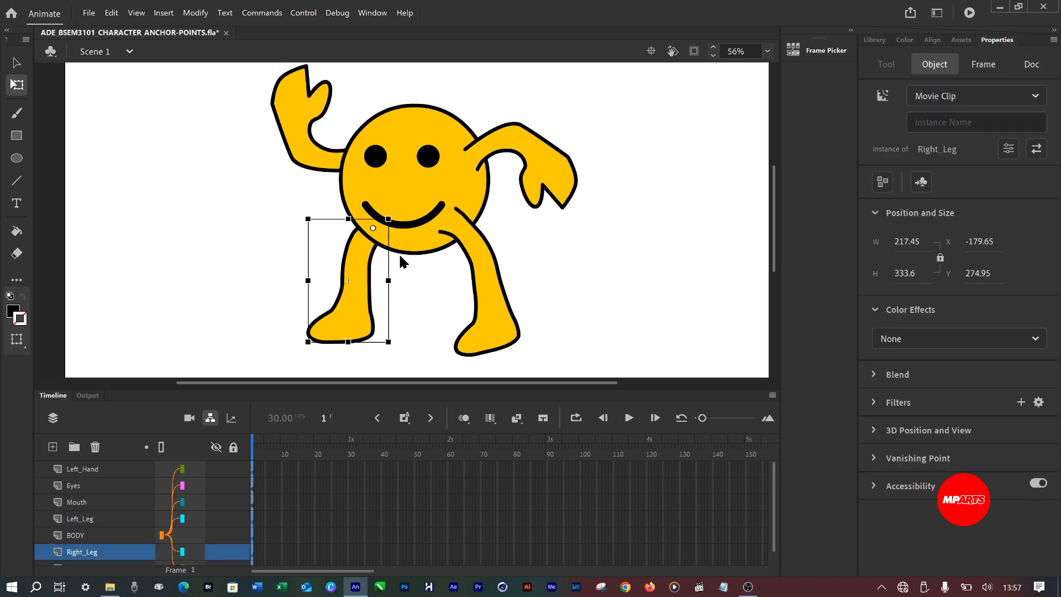
key("ctrl+z")
key("ctrl+z")
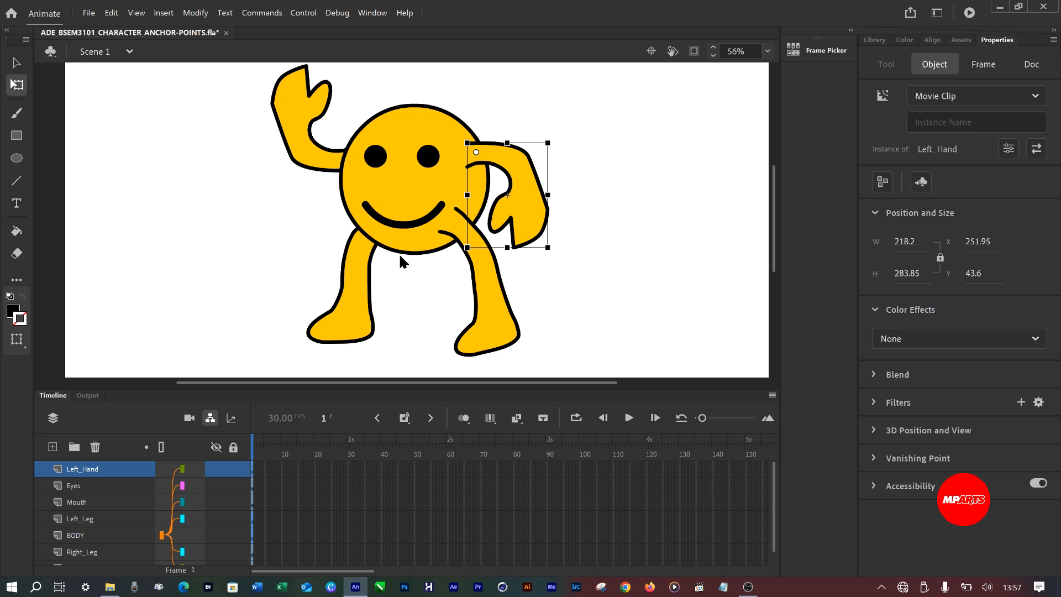
key("ctrl+s")
Hide the layer parenting view and make the timeline taller so that all seven layers show.
left_click(211, 418)
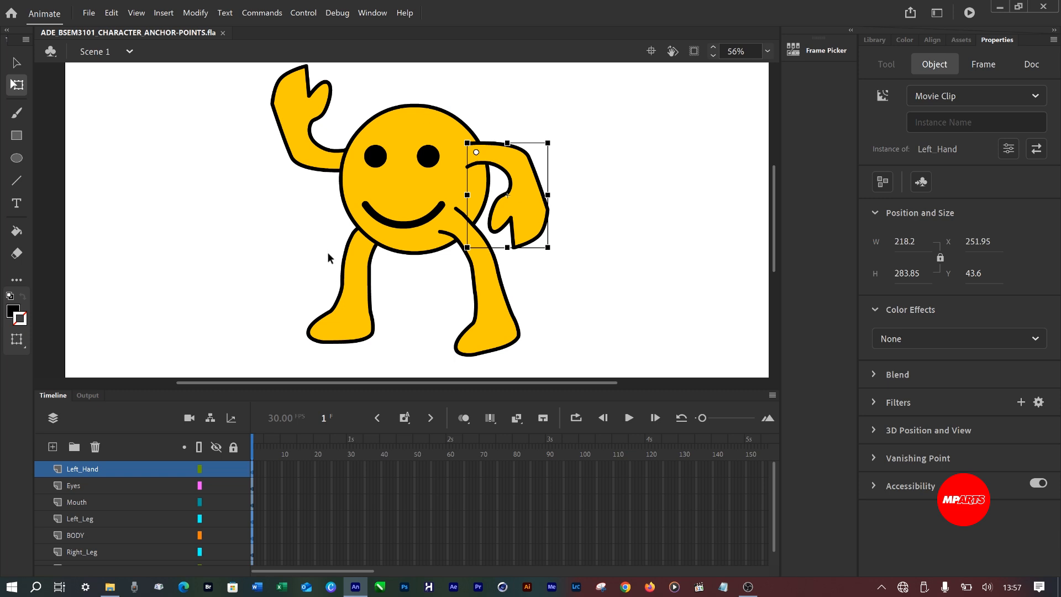
key("ctrl+minus")
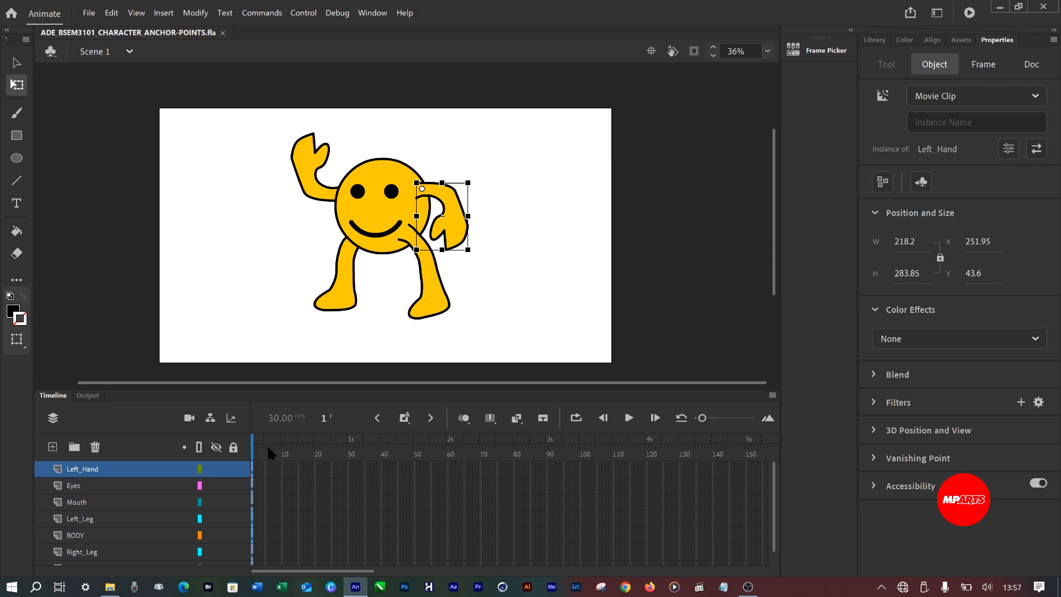
left_click(285, 534)
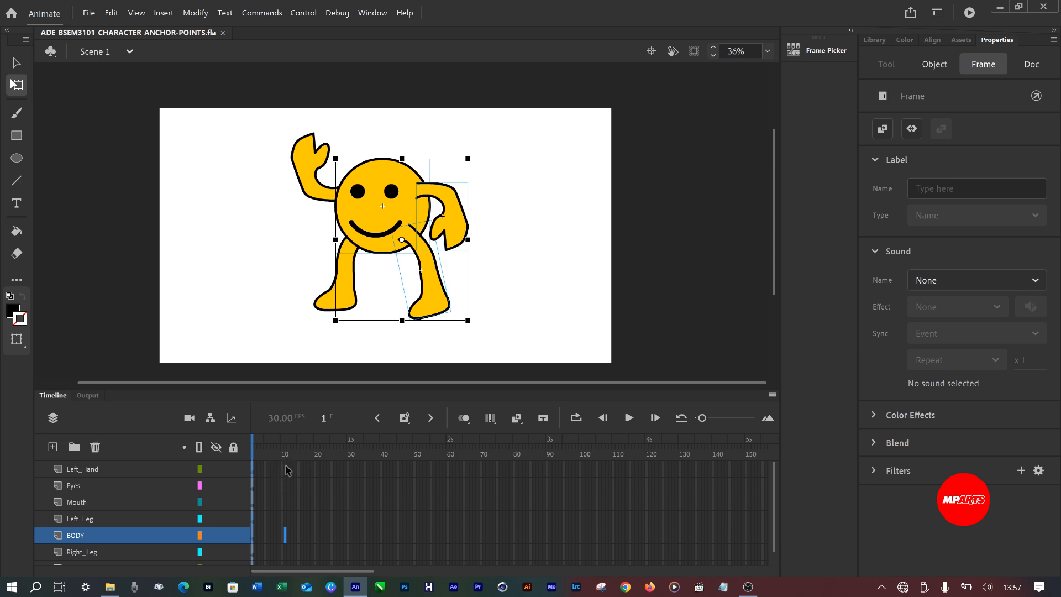
left_click_drag(527, 391, 524, 322)
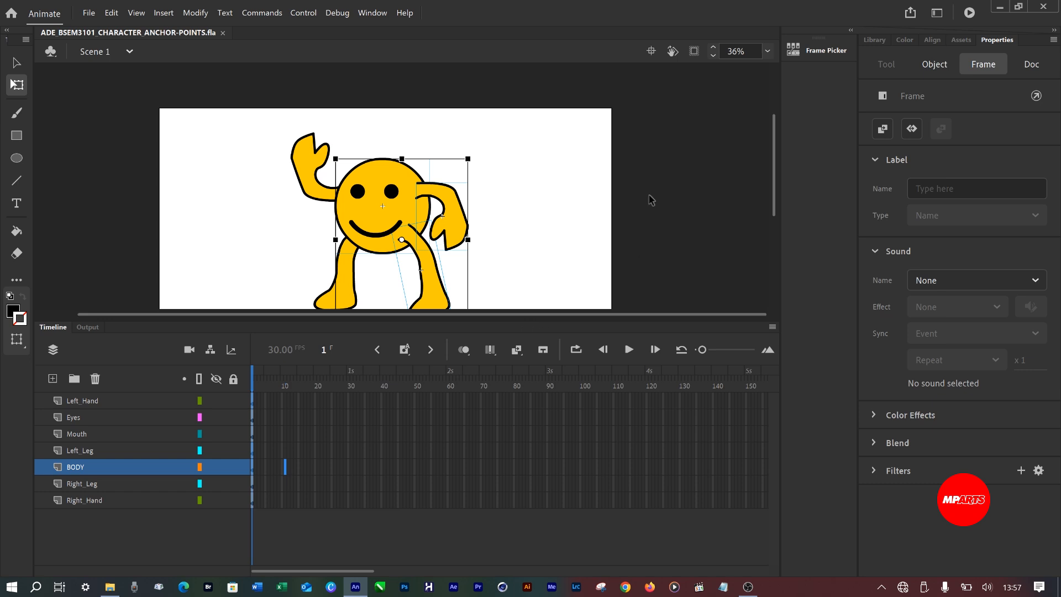
Fit the stage in the window and zoom in on the timeline's frames.
left_click(765, 51)
left_click(790, 68)
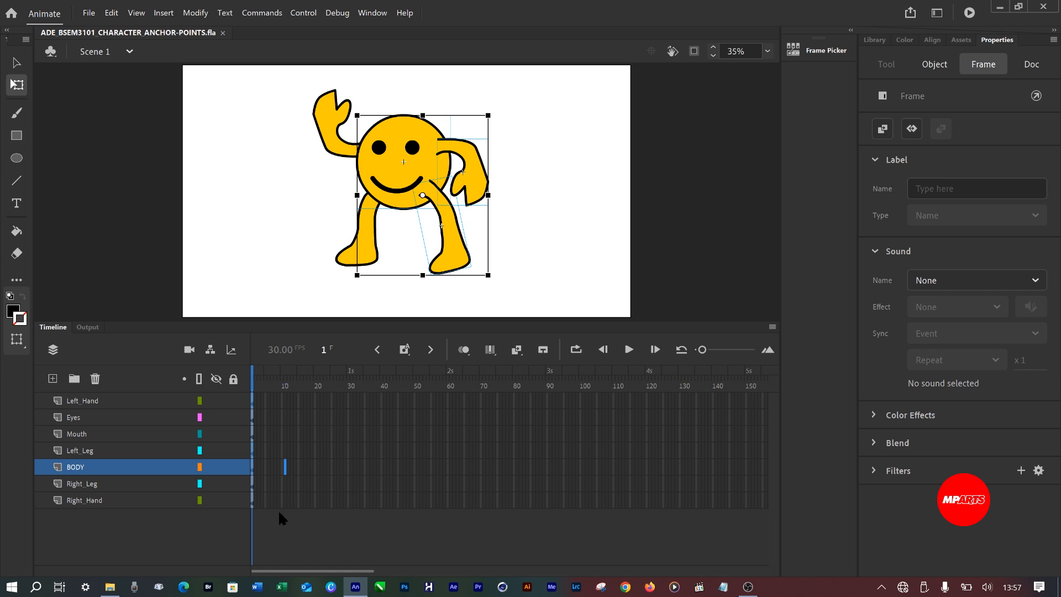
left_click(298, 399)
left_click(767, 350)
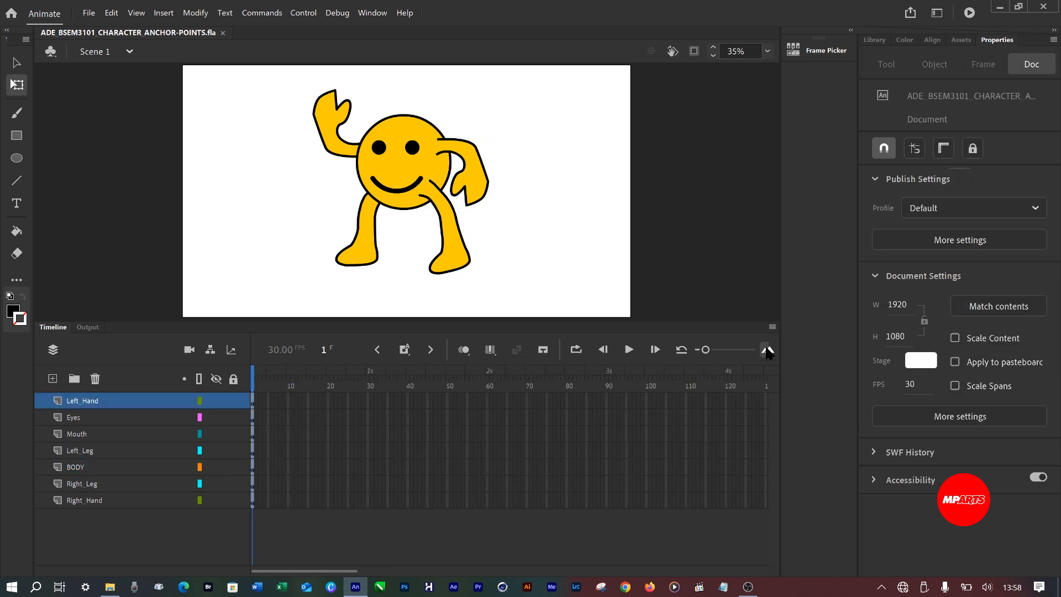
Enlarge the timeline frames and insert keyframes at frame 40 on all seven layers from Left_Hand to Right_Hand.
left_click(767, 350)
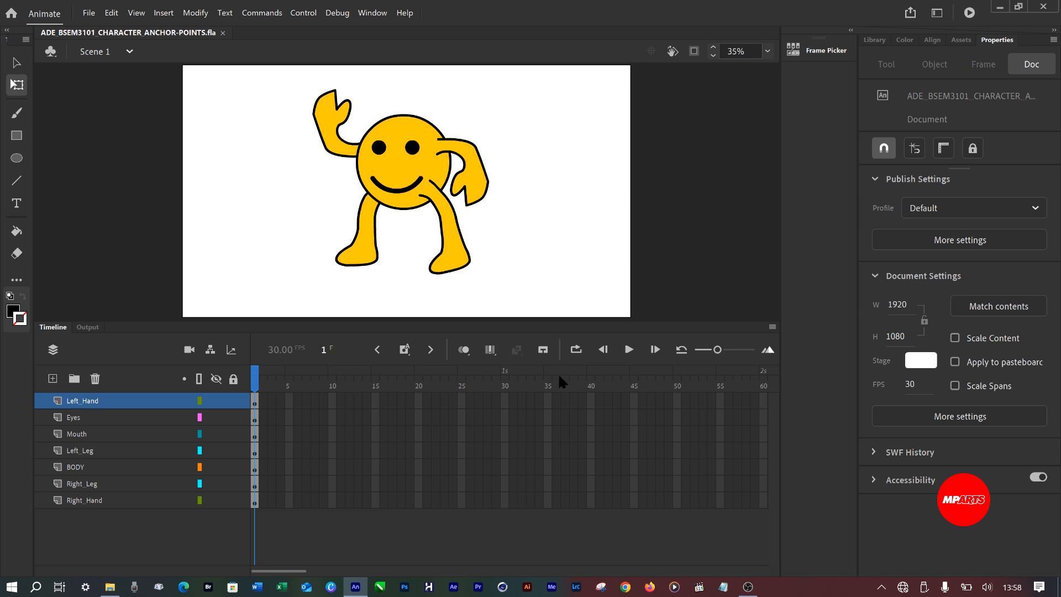
left_click(591, 401)
left_click(591, 500)
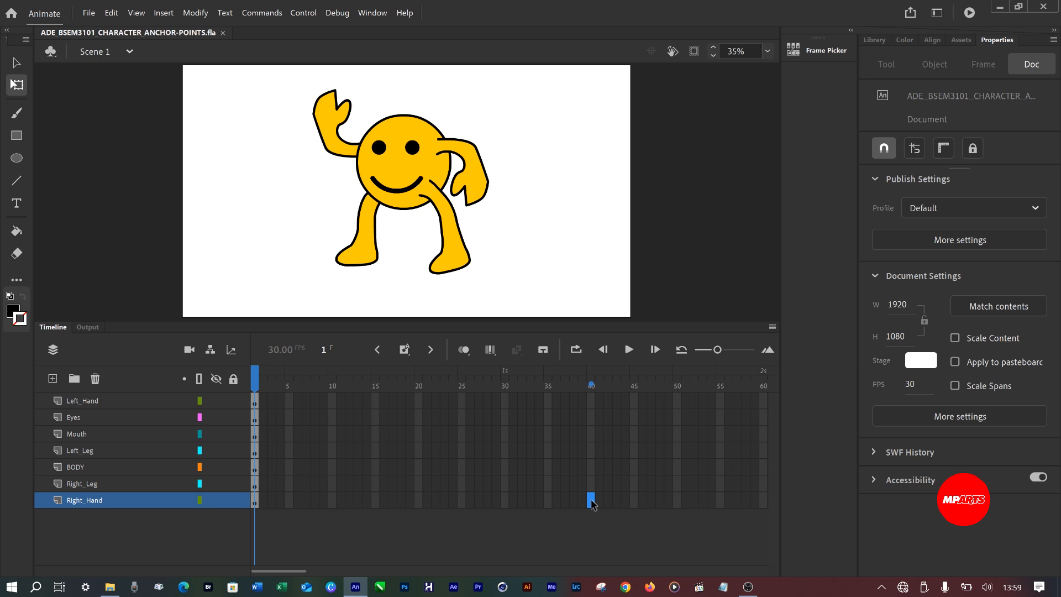
left_click(590, 400)
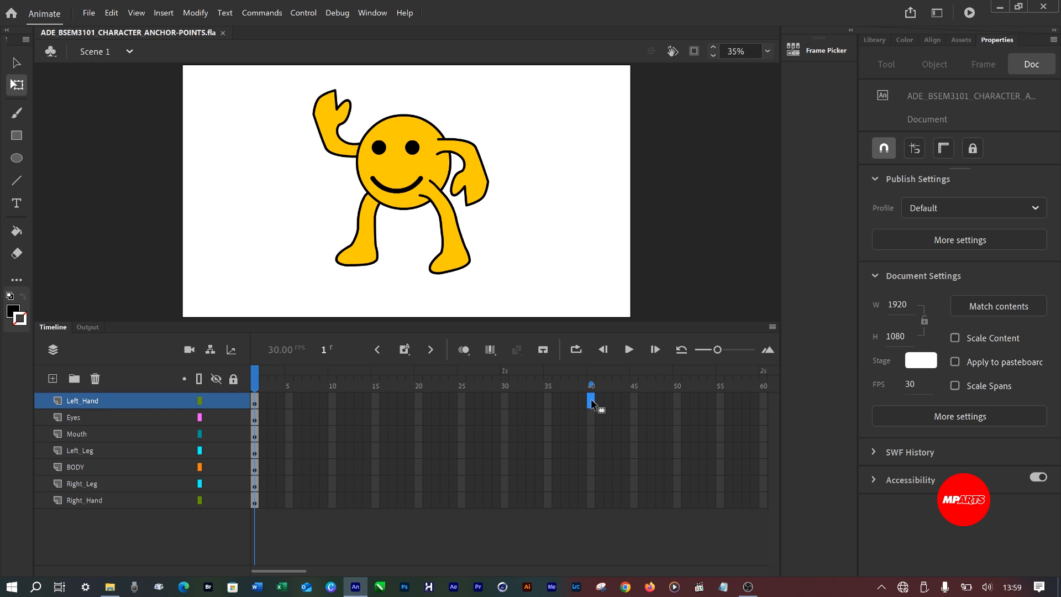
left_click(590, 504, "shift")
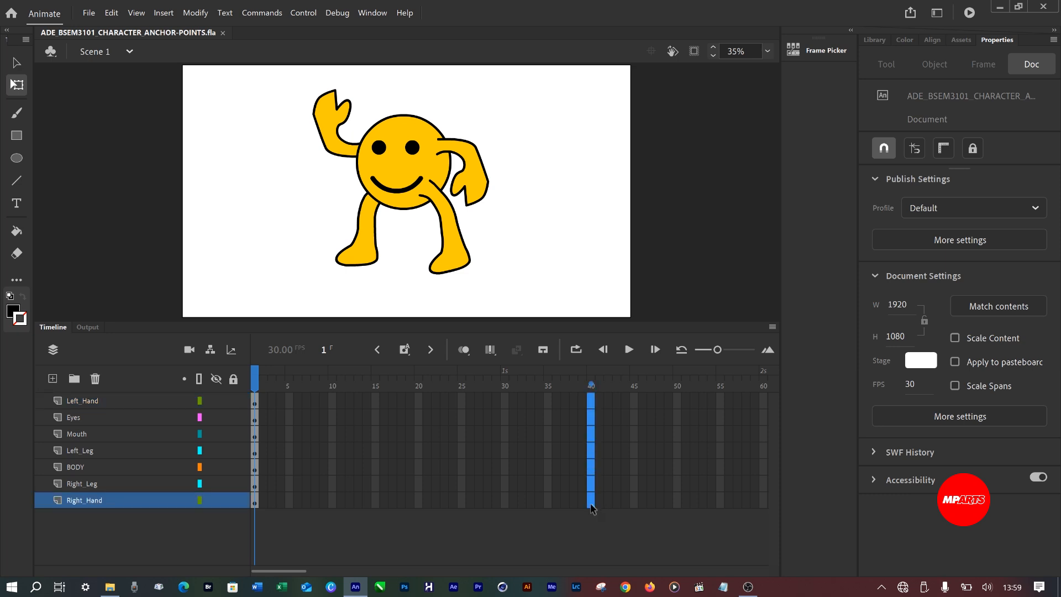
right_click(593, 447)
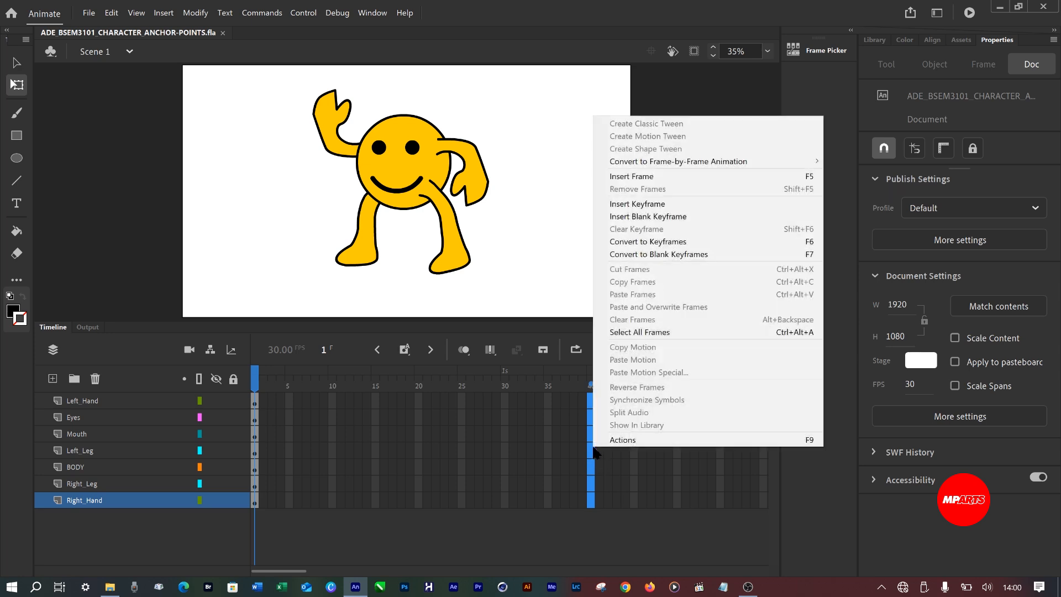
left_click(650, 204)
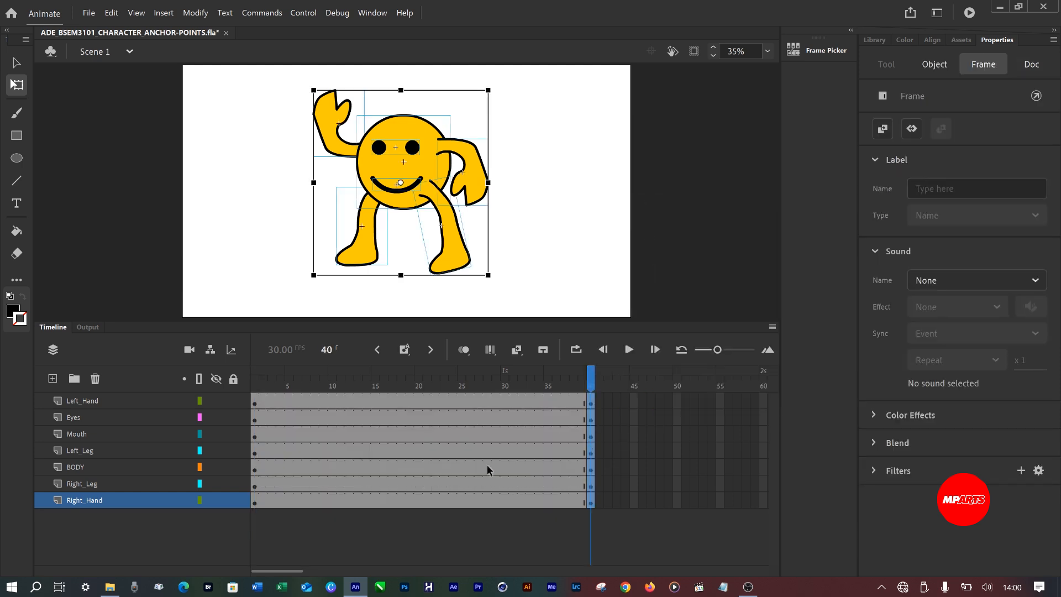
At frame 10, rotate the left hand upward and outward and the right hand outward and down.
left_click_drag(590, 374, 331, 423)
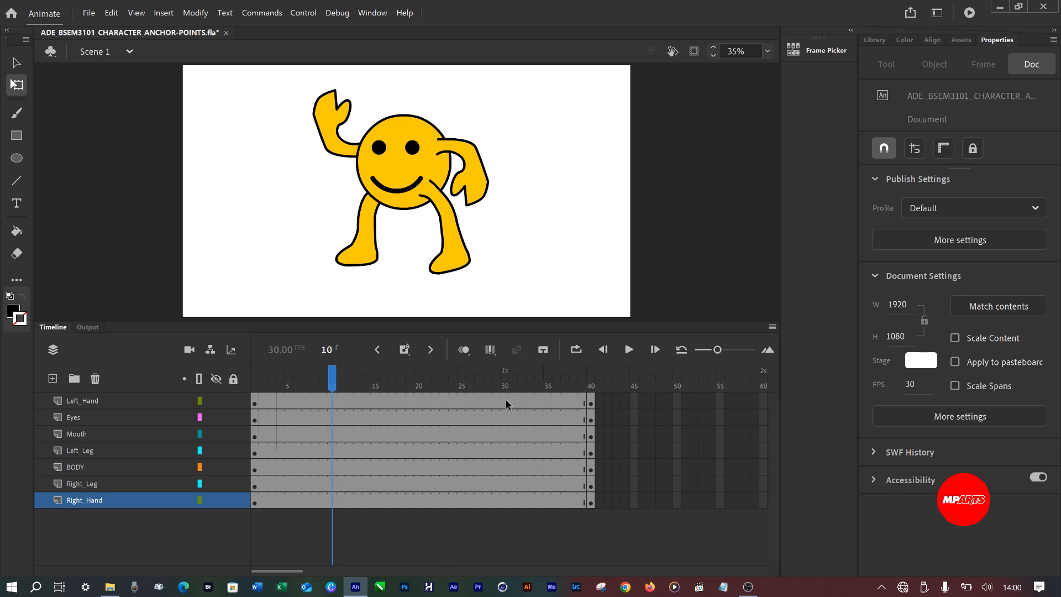
left_click(333, 401)
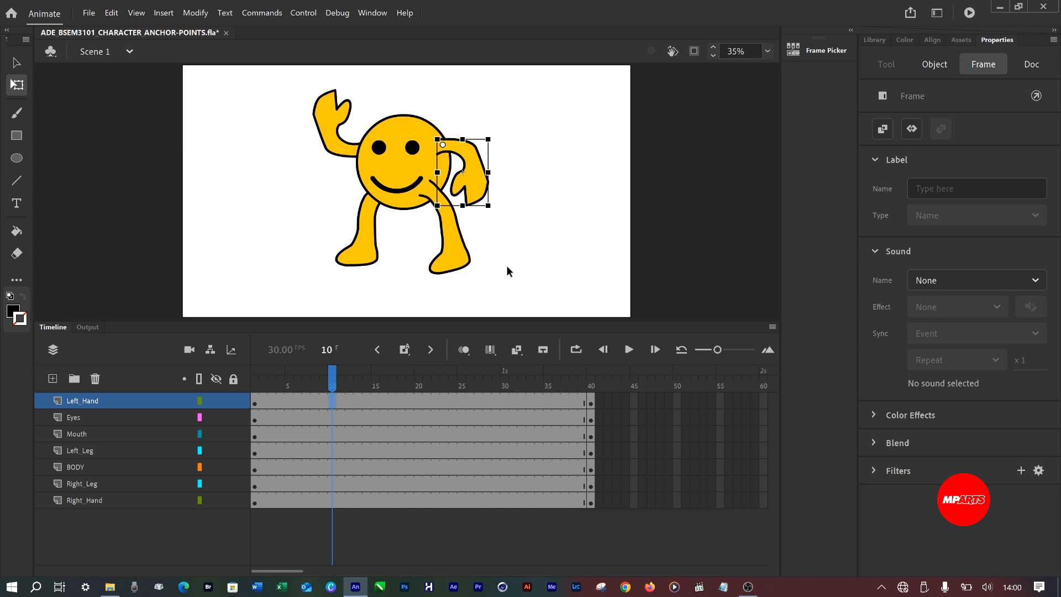
left_click_drag(500, 219, 545, 193)
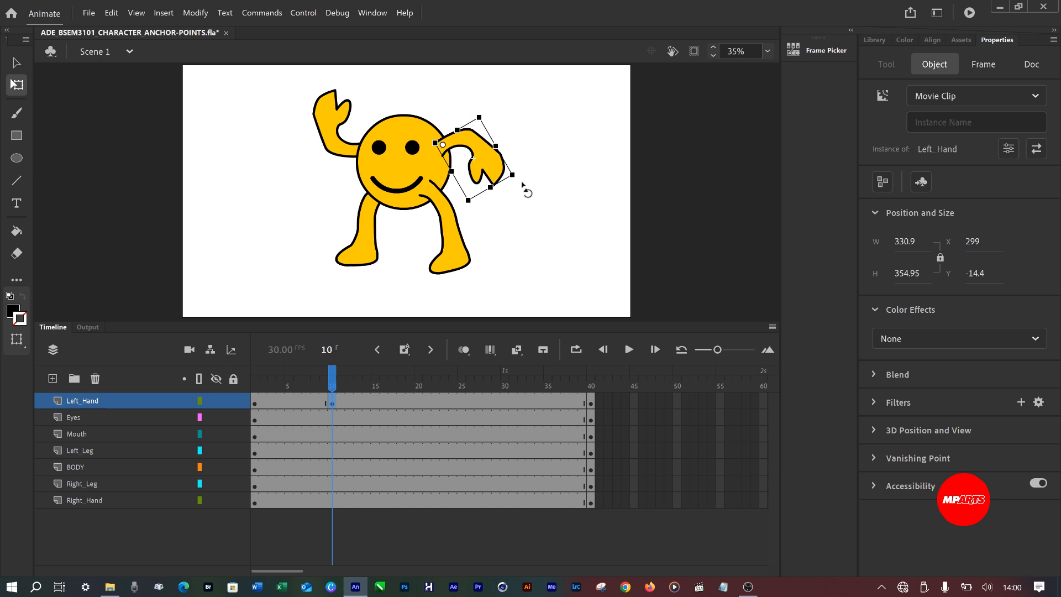
left_click_drag(526, 180, 530, 163)
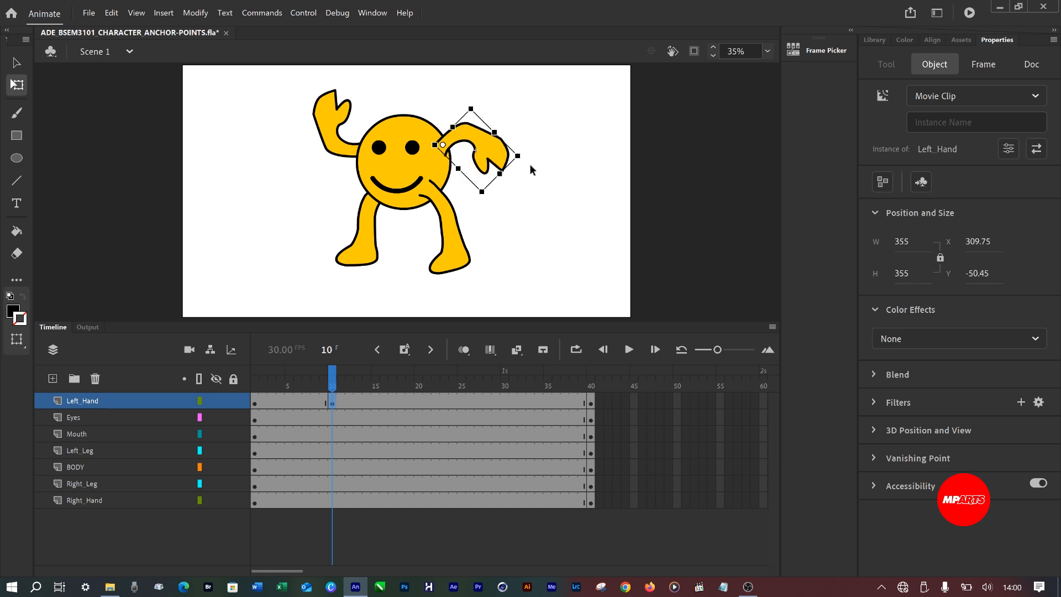
left_click(337, 148)
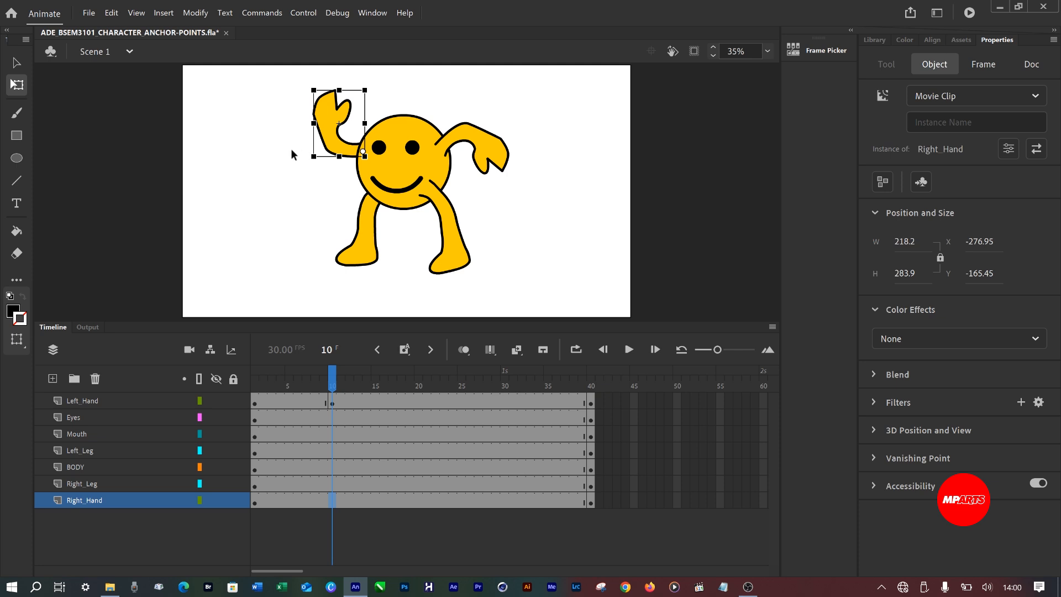
left_click_drag(303, 164, 311, 189)
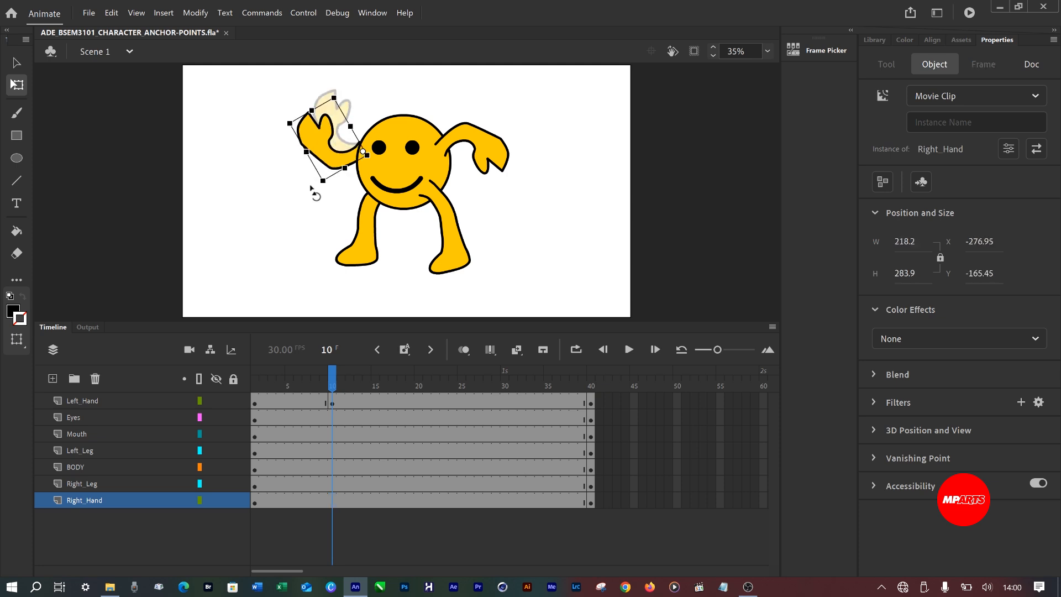
Try to swing the left leg and the right leg outward at frame 10.
left_click(452, 257)
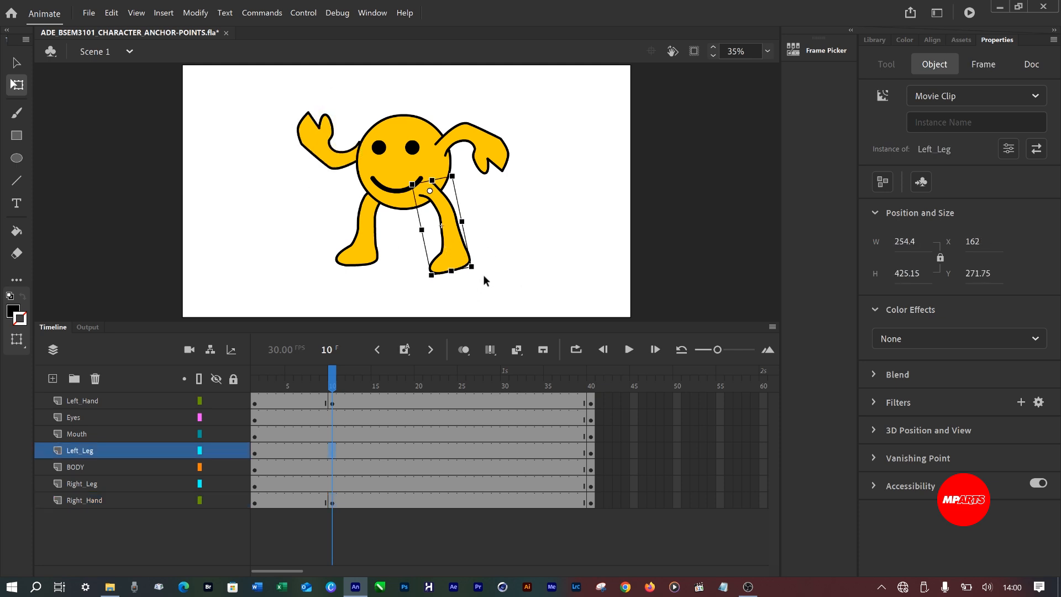
left_click_drag(485, 277, 509, 252)
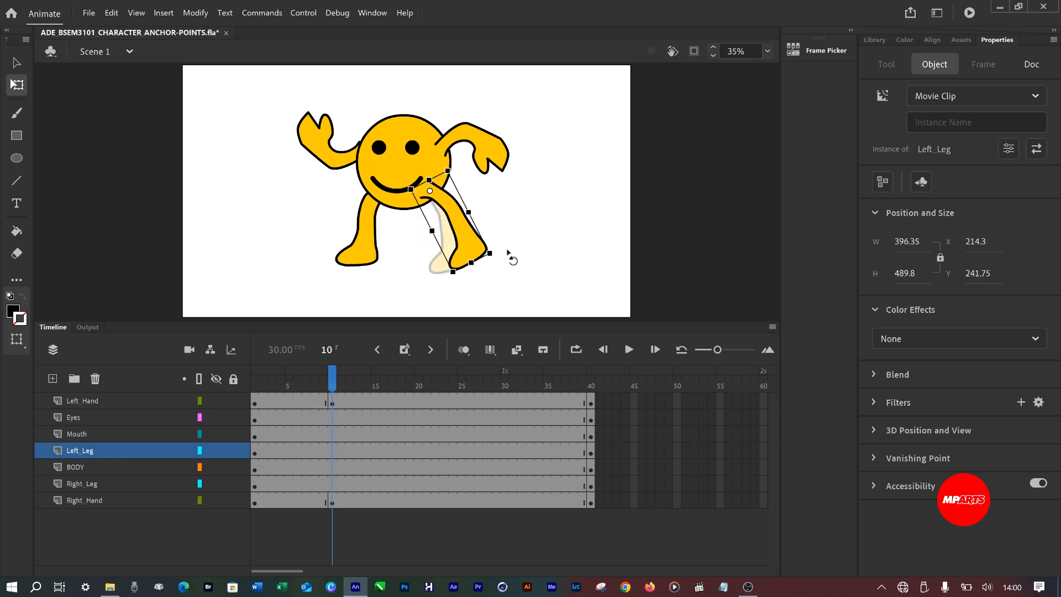
left_click(354, 260)
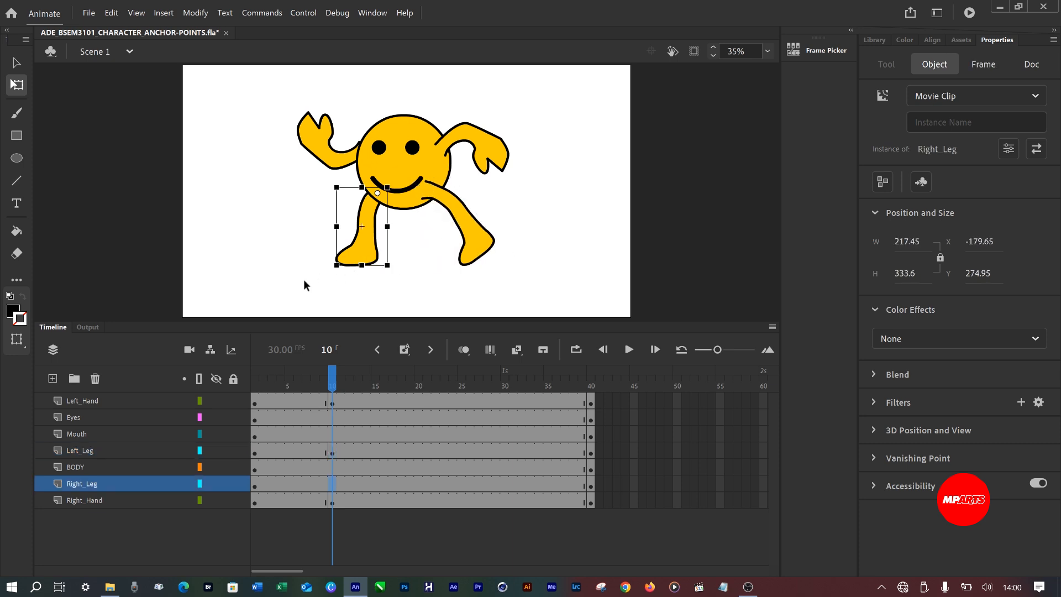
left_click_drag(331, 267, 273, 199)
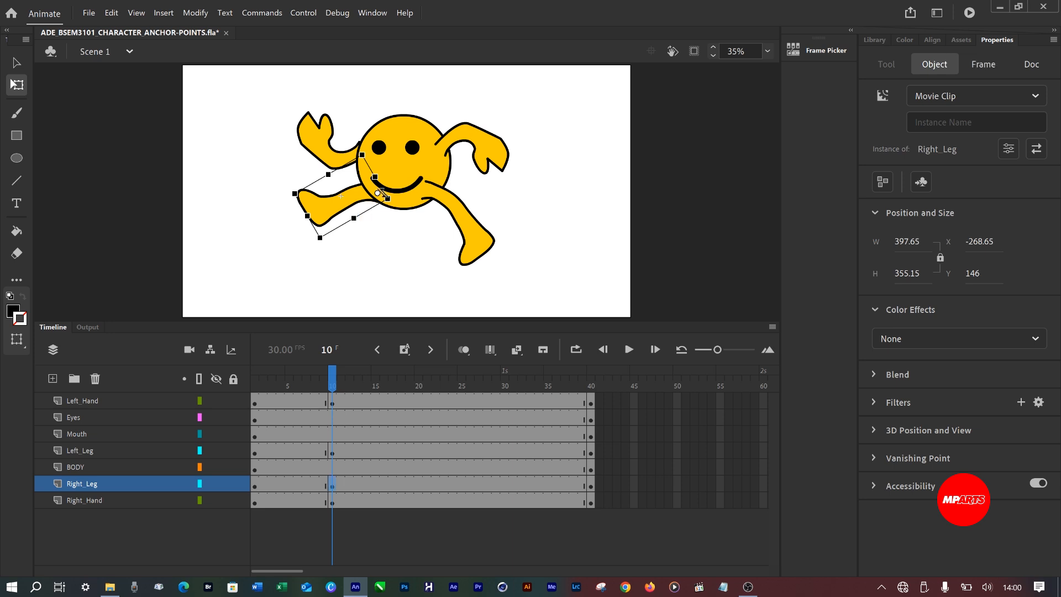
Try to shift the left leg slightly away from the body's centre at frame 10.
left_click(431, 194)
scroll(435, 198, "up", 1)
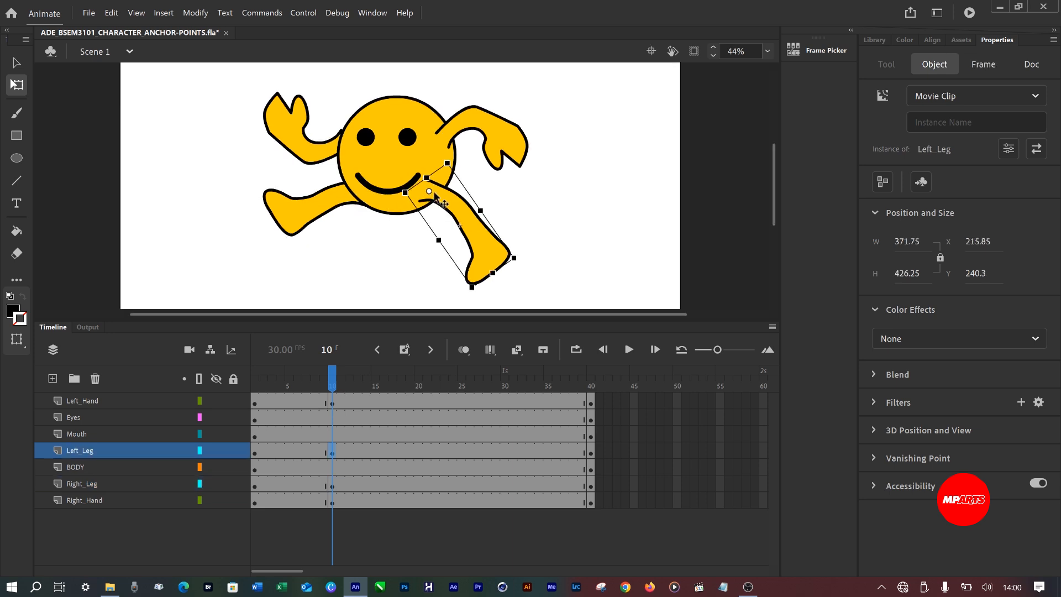
left_click_drag(440, 197, 446, 201)
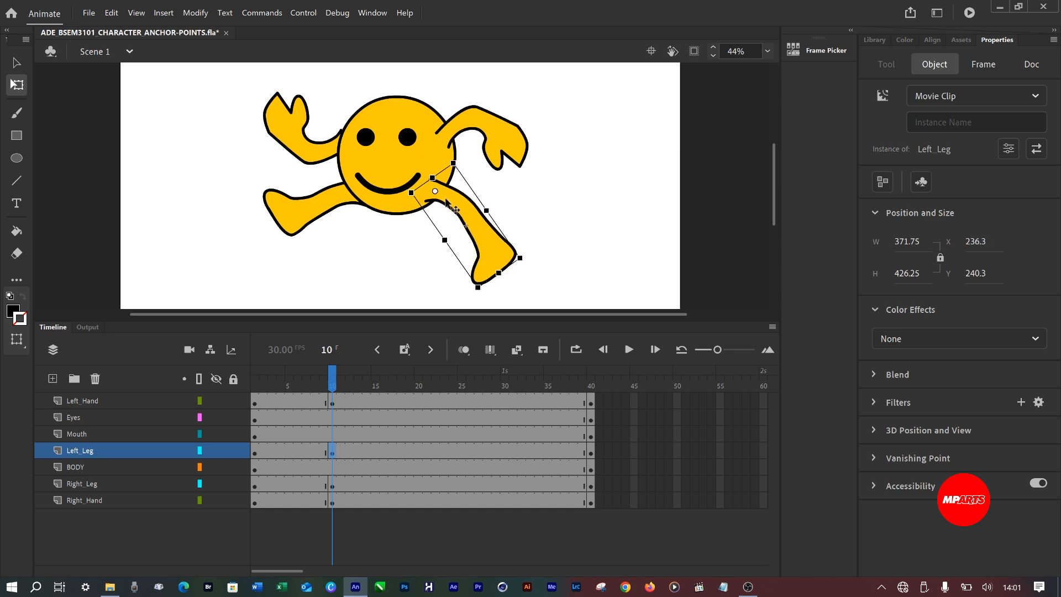
Undo the left leg's shift and both leg rotations at frame 10.
key("ctrl+z")
key("ctrl+z")
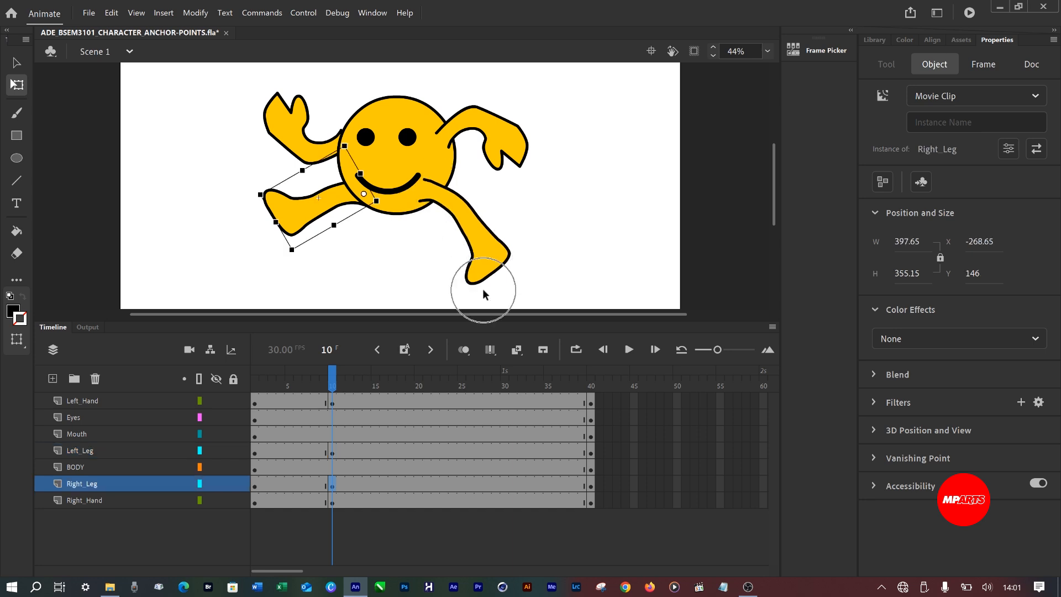
key("ctrl+z")
key("ctrl+z")
key("ctrl+z")
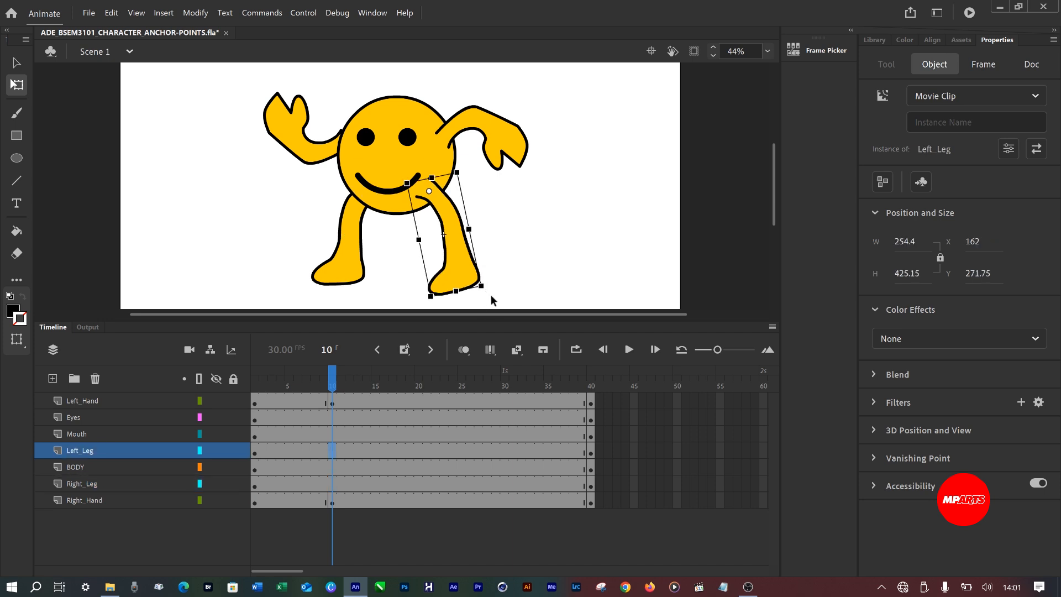
At frame 10, swing both legs outward into a wide stride and move the left leg to about X 277.55, Y 165.55.
left_click_drag(489, 293, 560, 245)
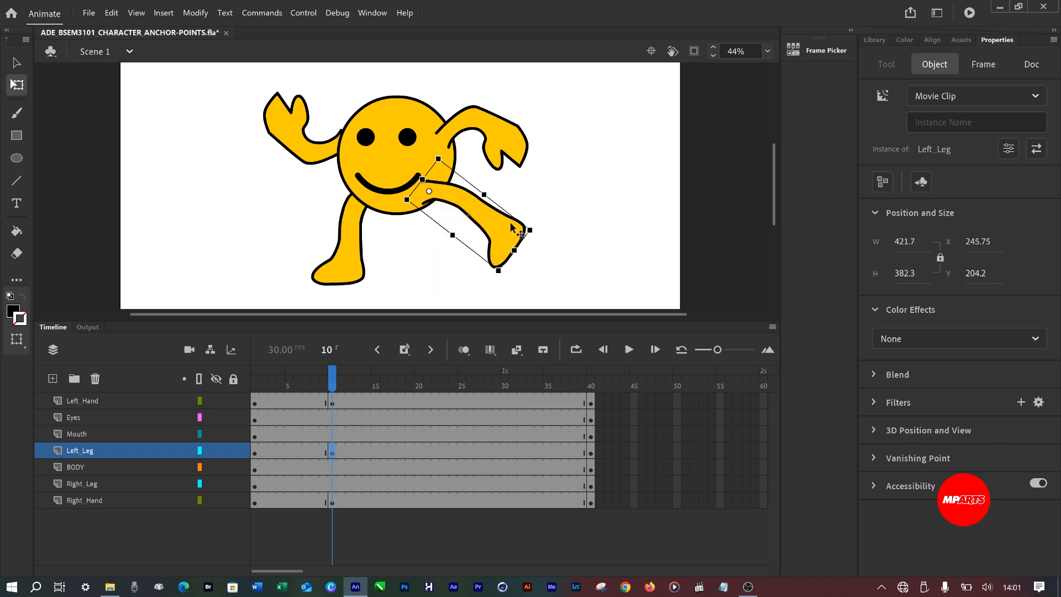
left_click_drag(438, 193, 448, 182)
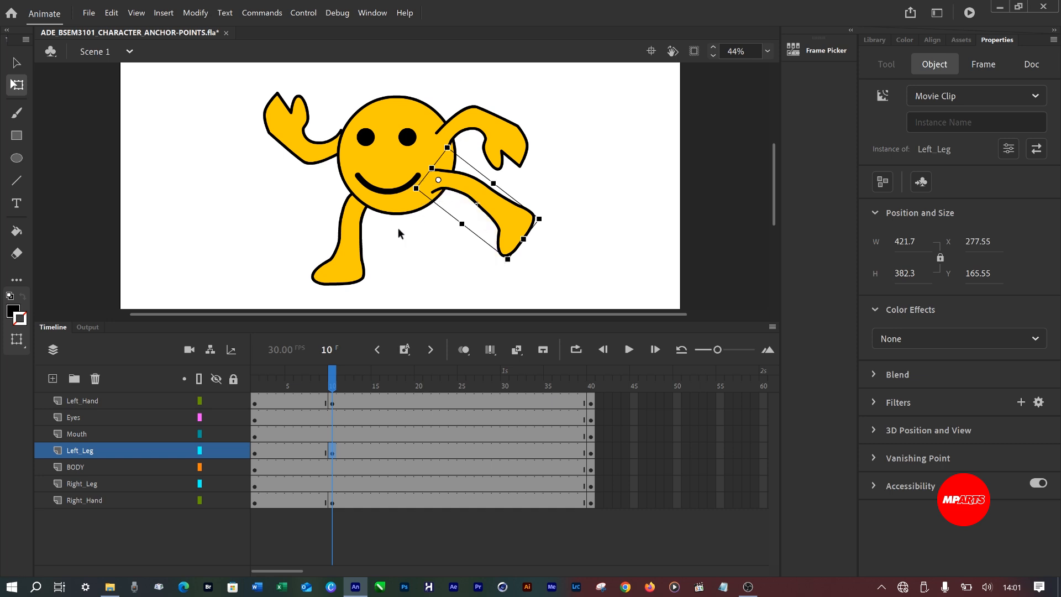
left_click(350, 260)
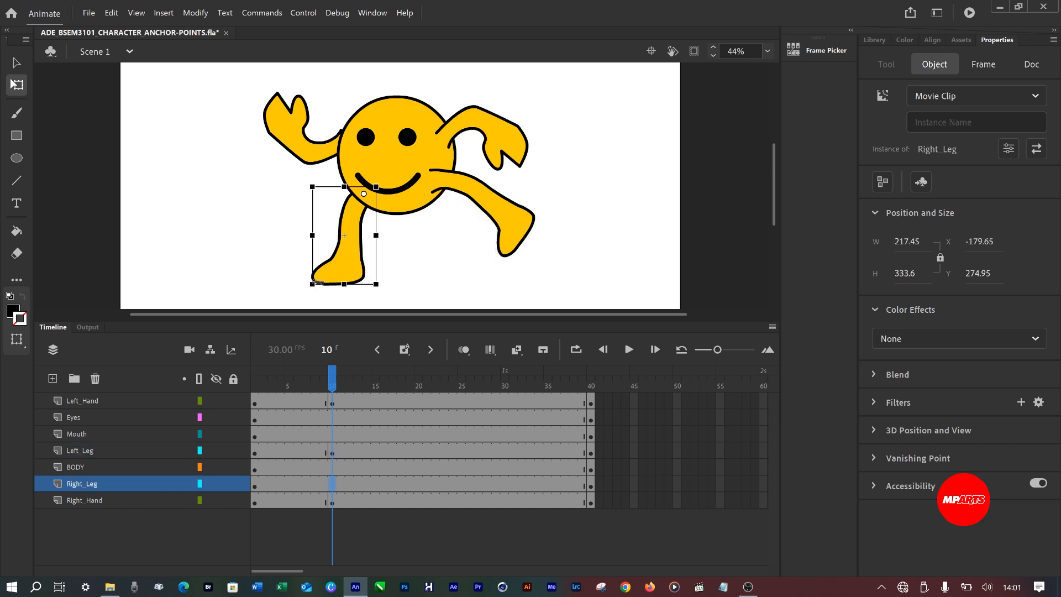
left_click_drag(308, 293, 280, 286)
mouse_move(332, 379)
left_mouse_down()
mouse_move(254, 388)
mouse_move(352, 390)
mouse_move(332, 390)
left_mouse_up()
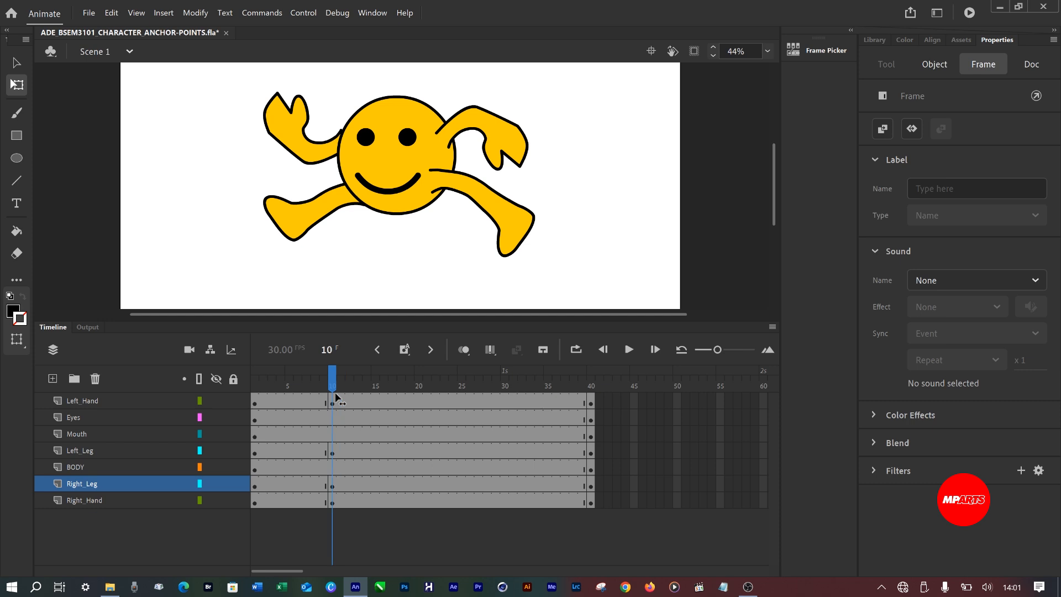
Move the right hand at frame 10 to about X -317.5, Y -81.85 so its shoulder meets the body, and save the document.
left_click(339, 217)
left_click(330, 150)
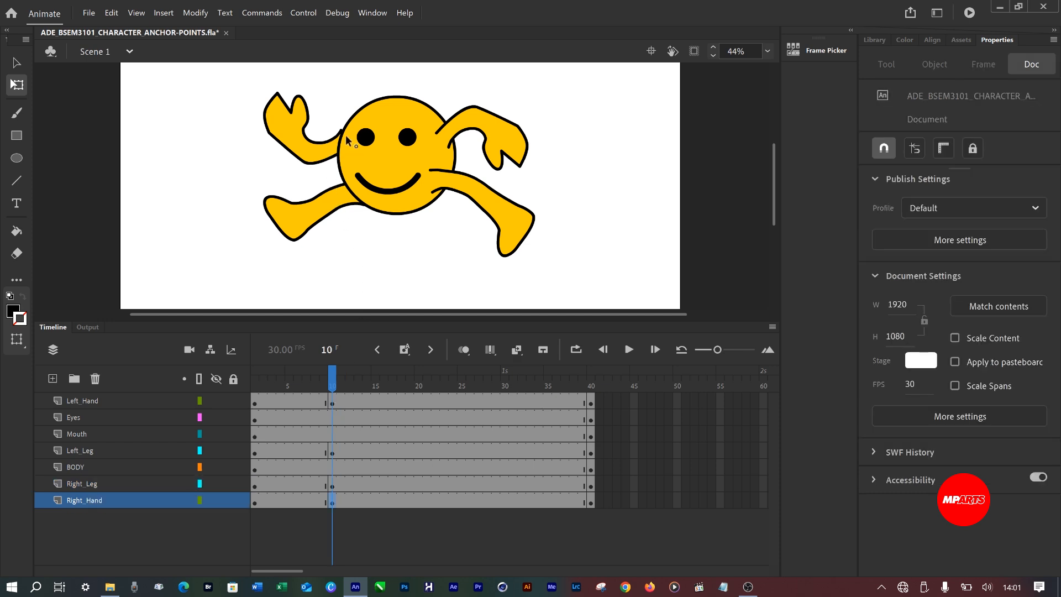
left_click(354, 100)
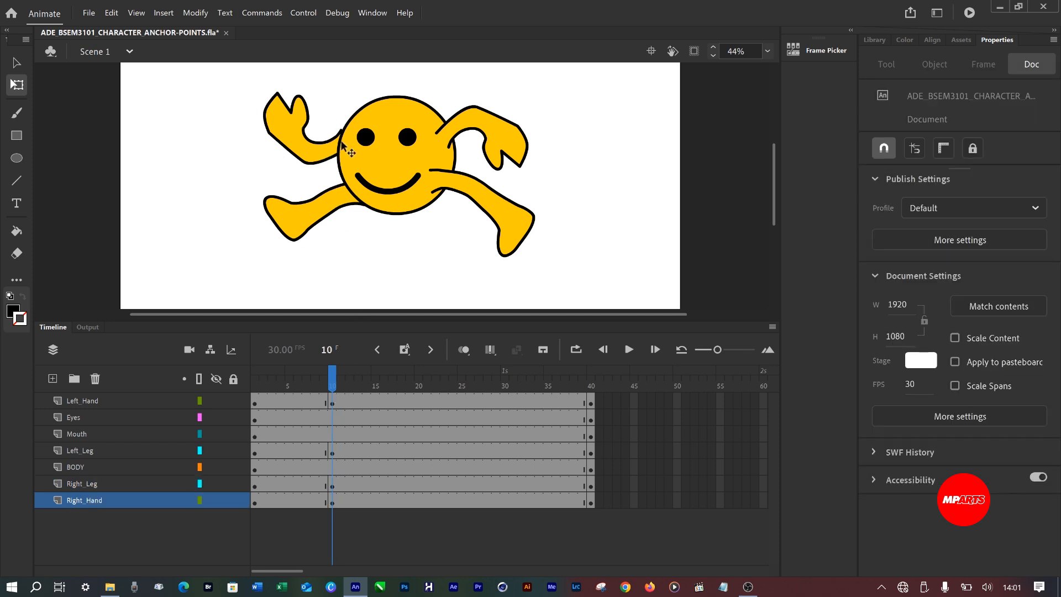
left_click(323, 149)
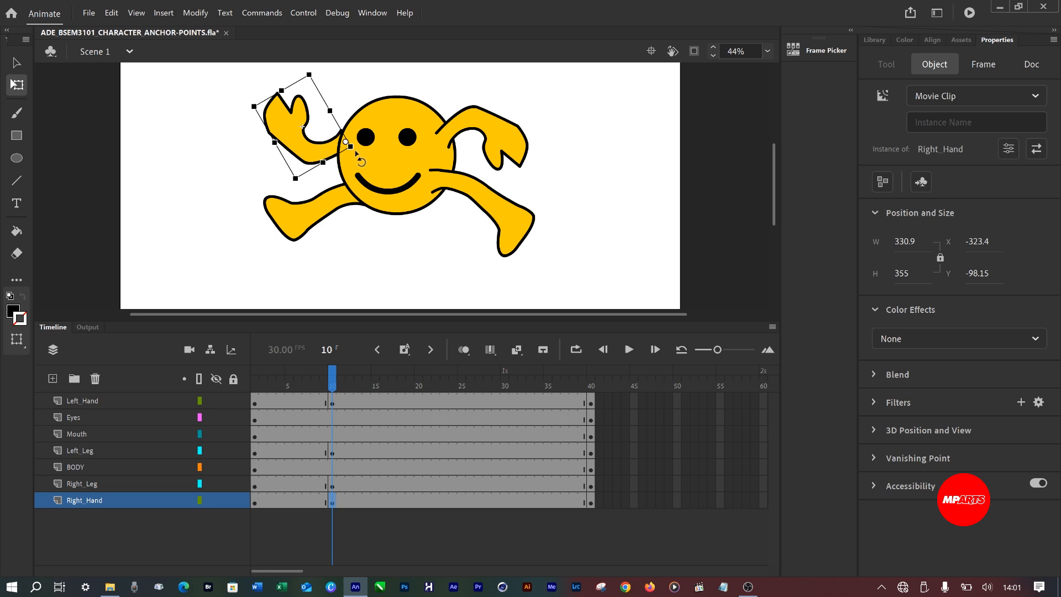
mouse_move(296, 189)
left_mouse_down()
mouse_move(286, 179)
mouse_move(288, 197)
left_mouse_up()
scroll(334, 135, "up", 3)
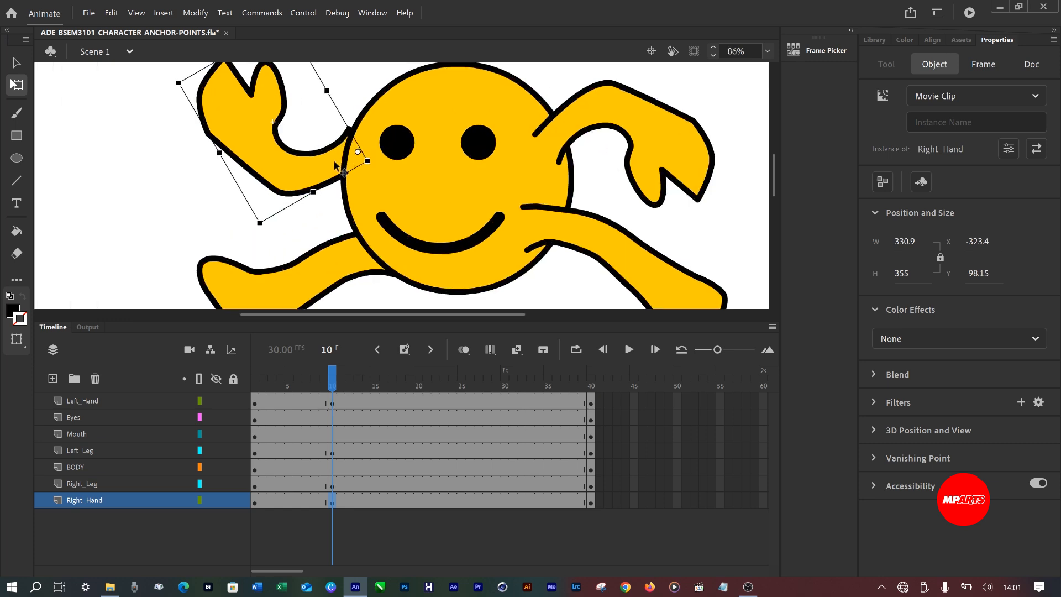
left_click_drag(345, 173, 352, 180)
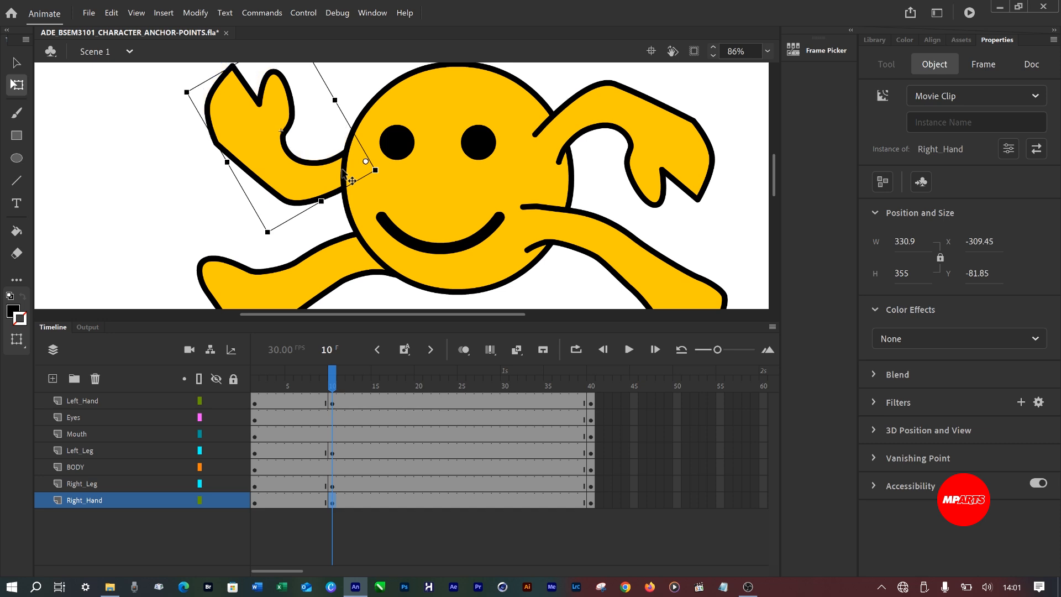
key("Left")
key("Left")
key("Left")
key("Left")
key("Left")
key("Left")
key("Left")
key("Left")
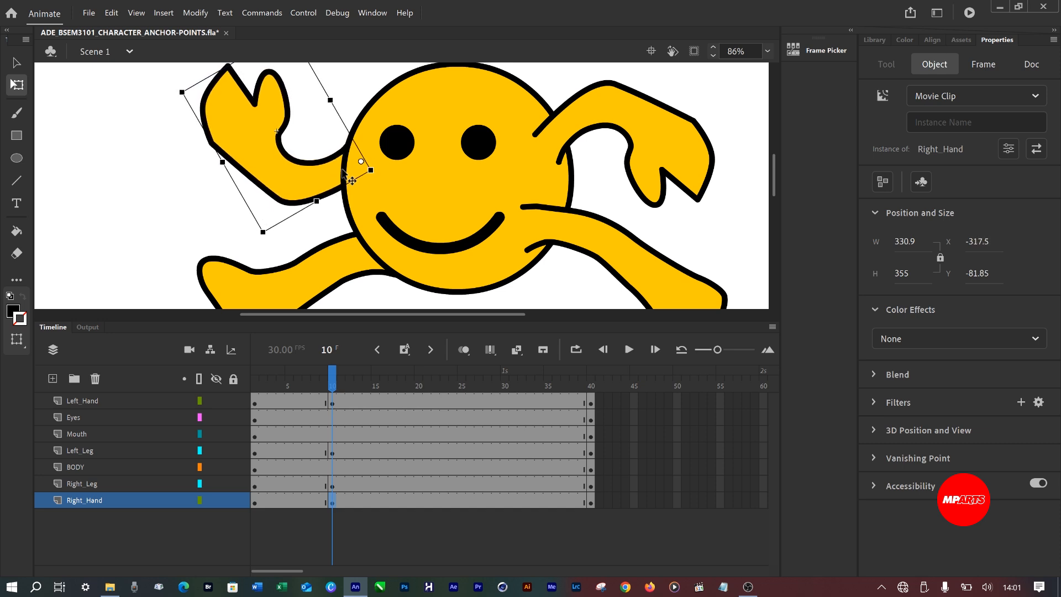
key("ctrl+2")
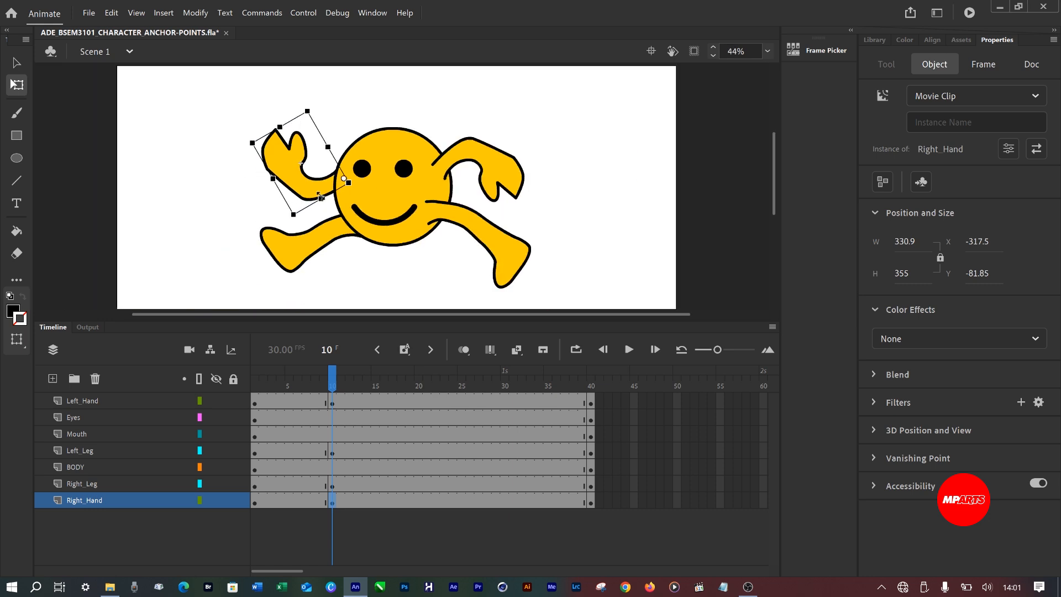
key("ctrl+s")
At frame 20, rotate the left hand downward to about X 270.55, Y 27.4.
mouse_move(333, 388)
left_mouse_down()
mouse_move(254, 390)
mouse_move(335, 399)
left_mouse_up()
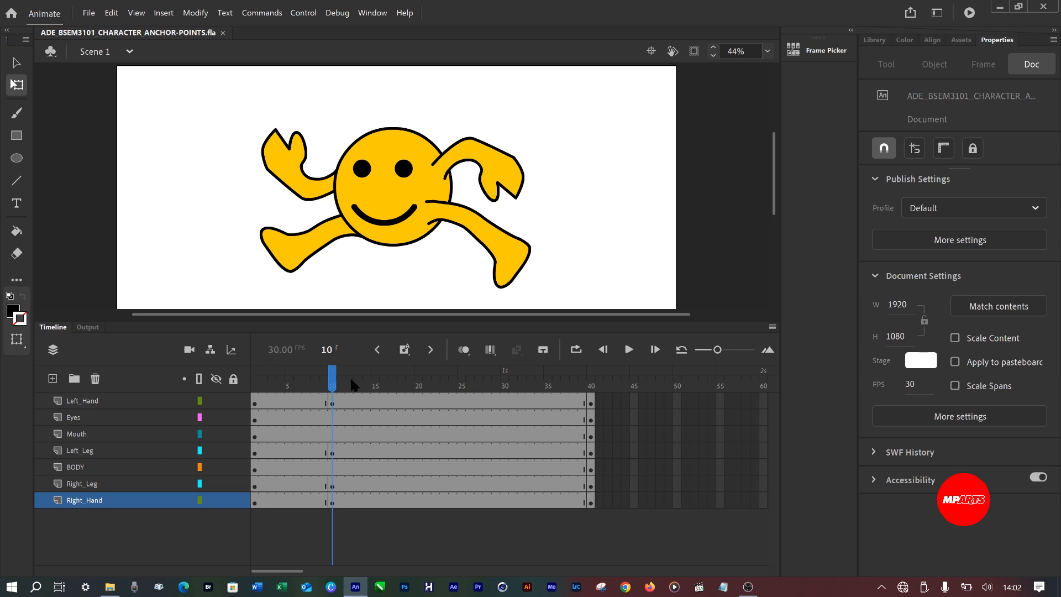
left_click_drag(334, 386, 422, 410)
left_click(418, 400)
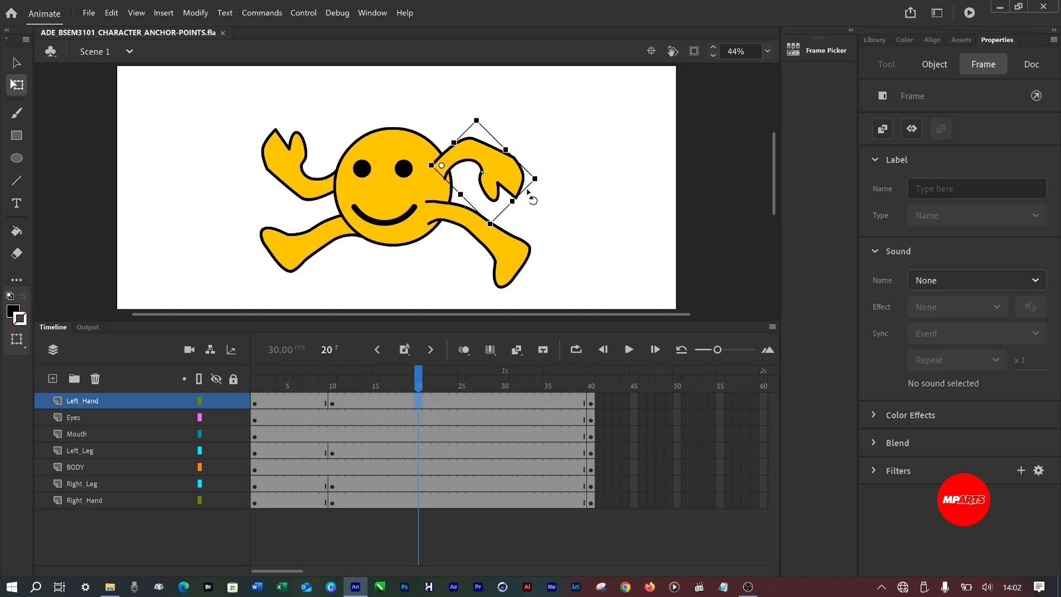
left_click_drag(539, 193, 517, 252)
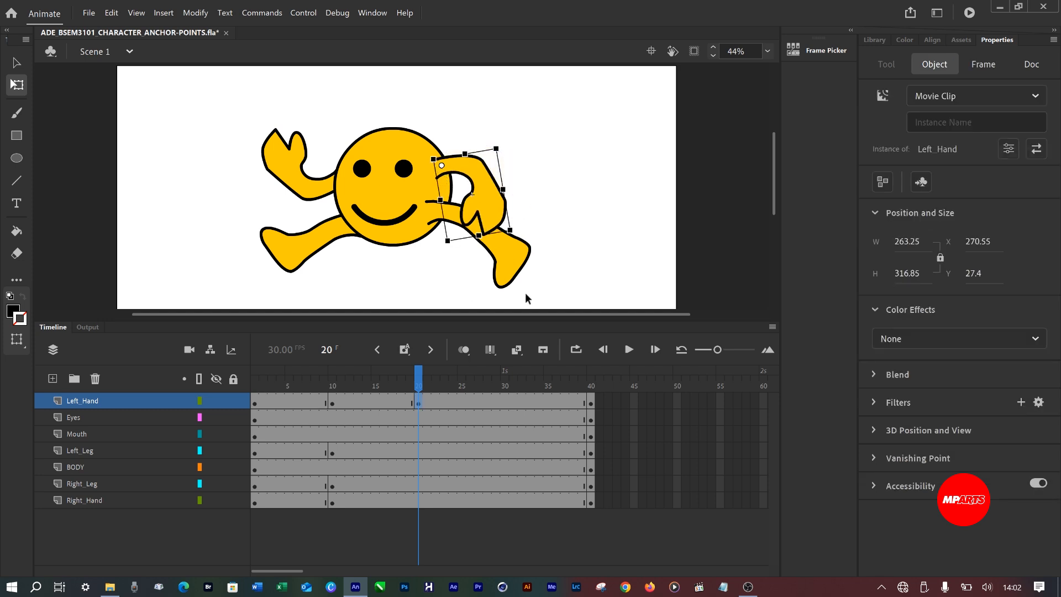
At frame 20, swing the left leg down to about X 204.75, Y 228.8 and the right leg to about X -223.55, Y 243.85.
left_click(514, 269)
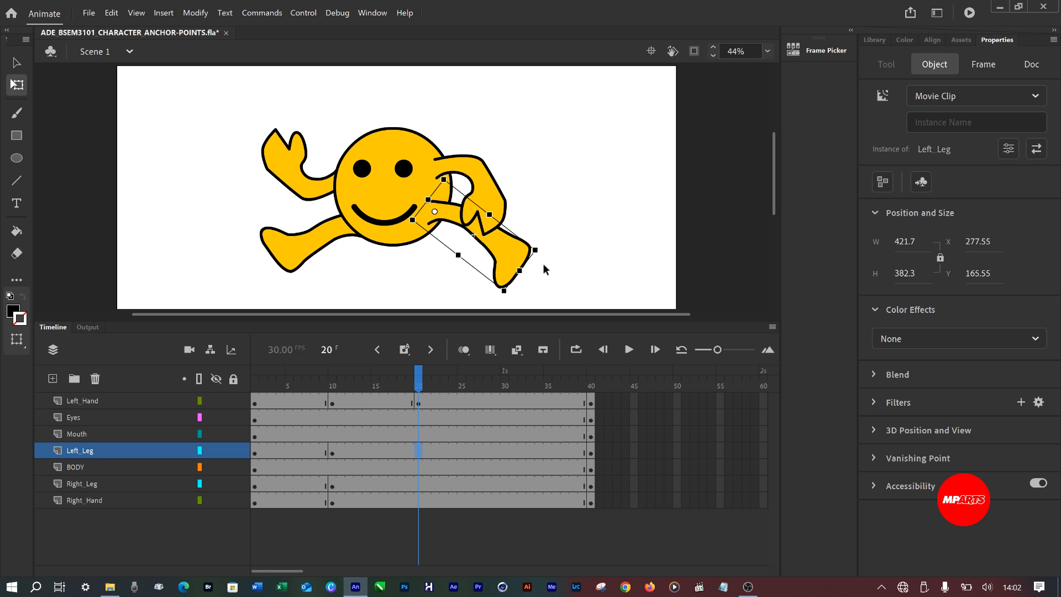
left_click_drag(544, 263, 498, 309)
left_click(326, 262)
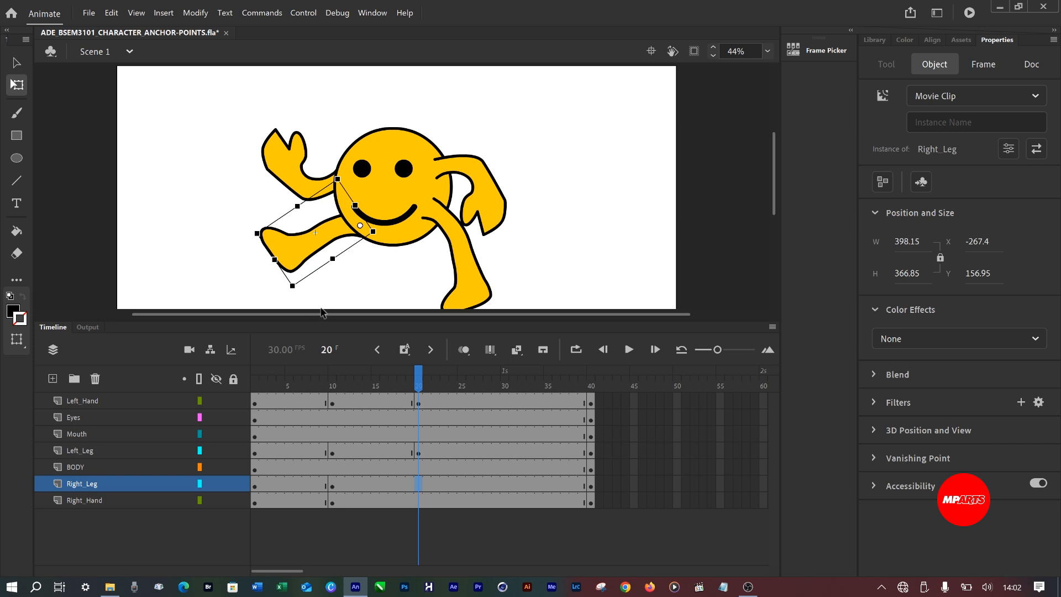
left_click_drag(303, 297, 351, 327)
At frame 20, rotate the right hand upward above the shoulder to about X -197.15, Y -184.2.
left_click(302, 176)
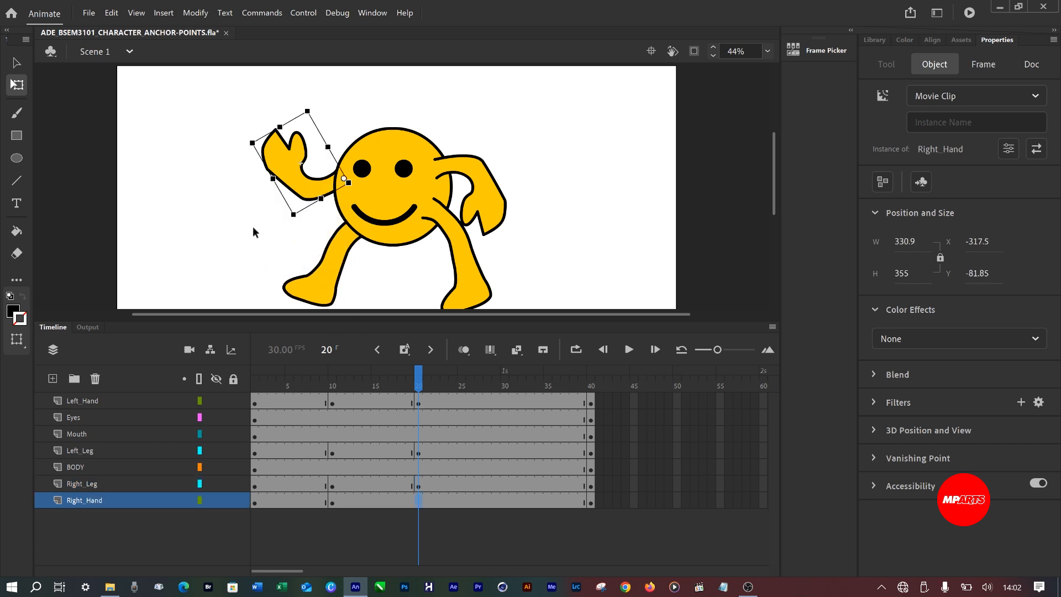
left_click_drag(253, 227, 253, 170)
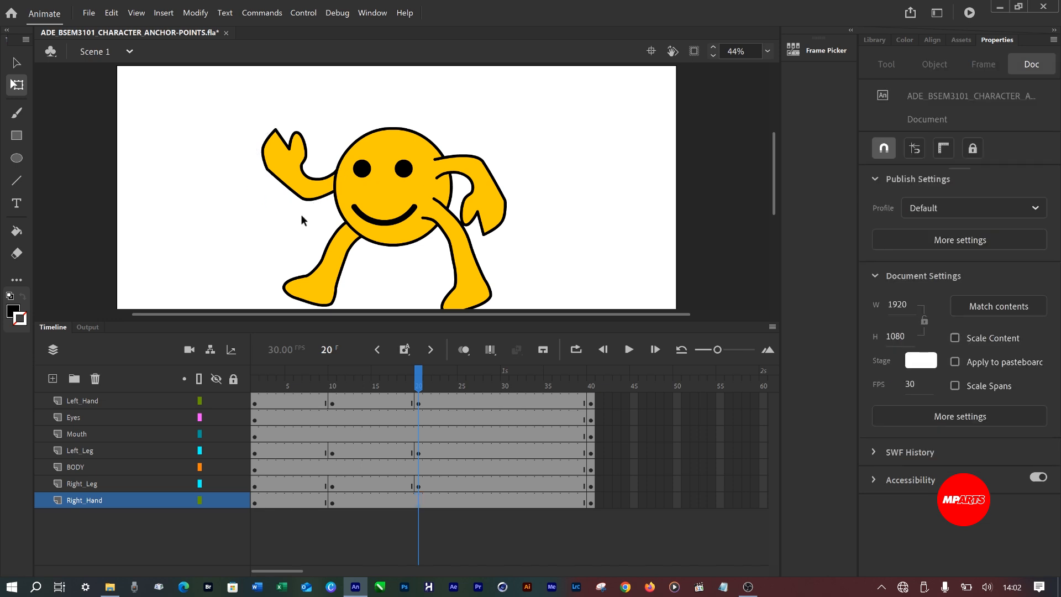
left_click(310, 199)
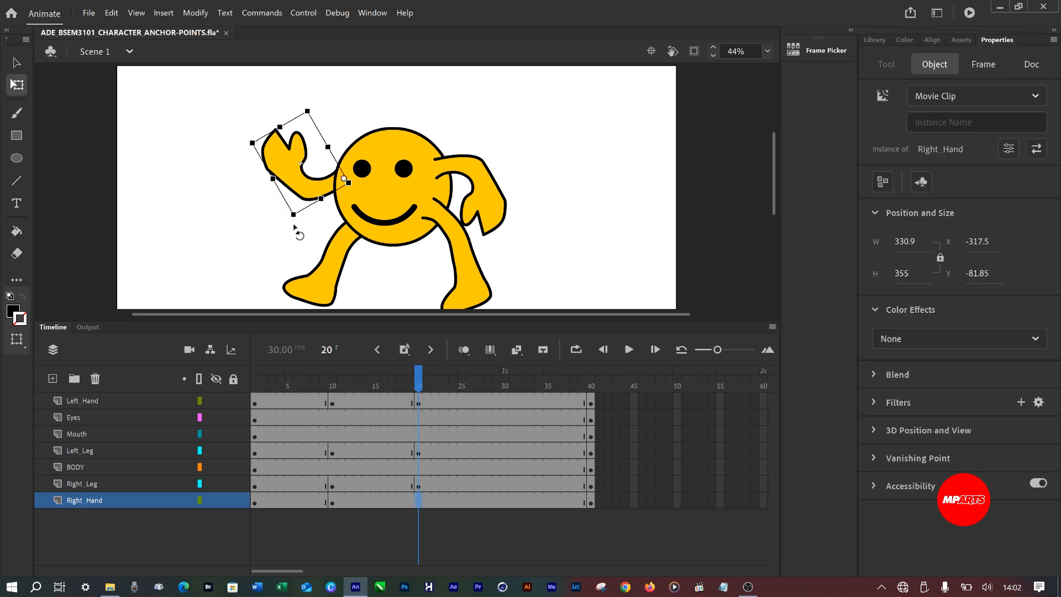
left_click_drag(293, 220, 270, 151)
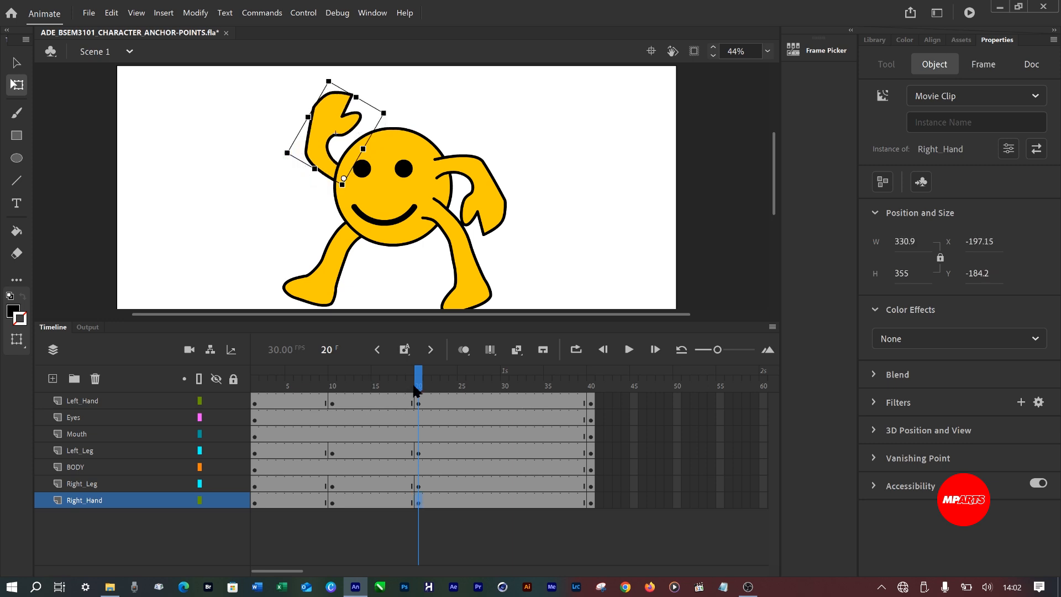
left_click_drag(420, 380, 418, 410)
left_click(324, 292)
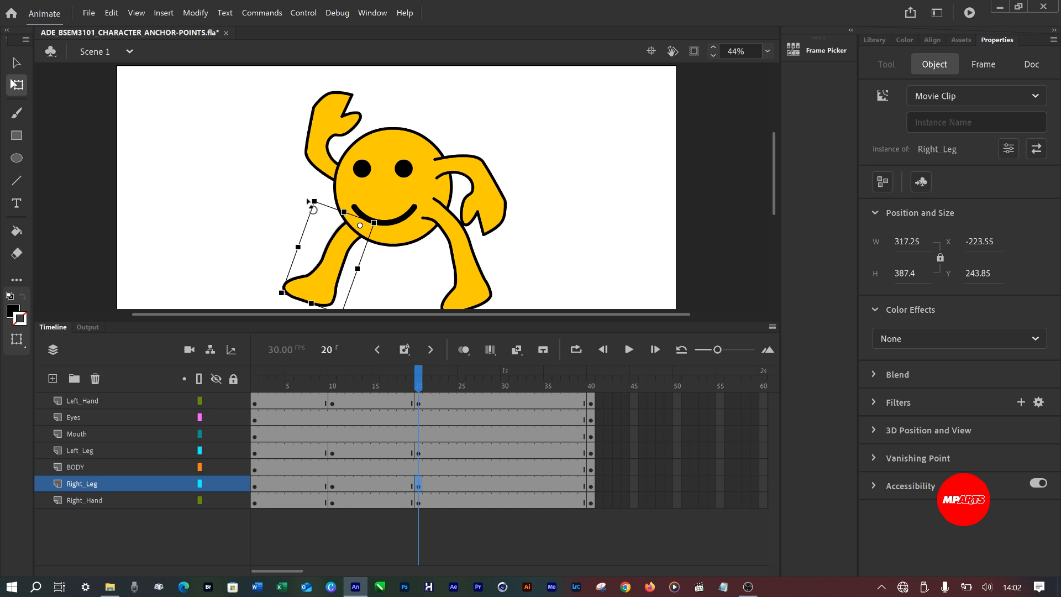
left_click_drag(310, 204, 304, 211)
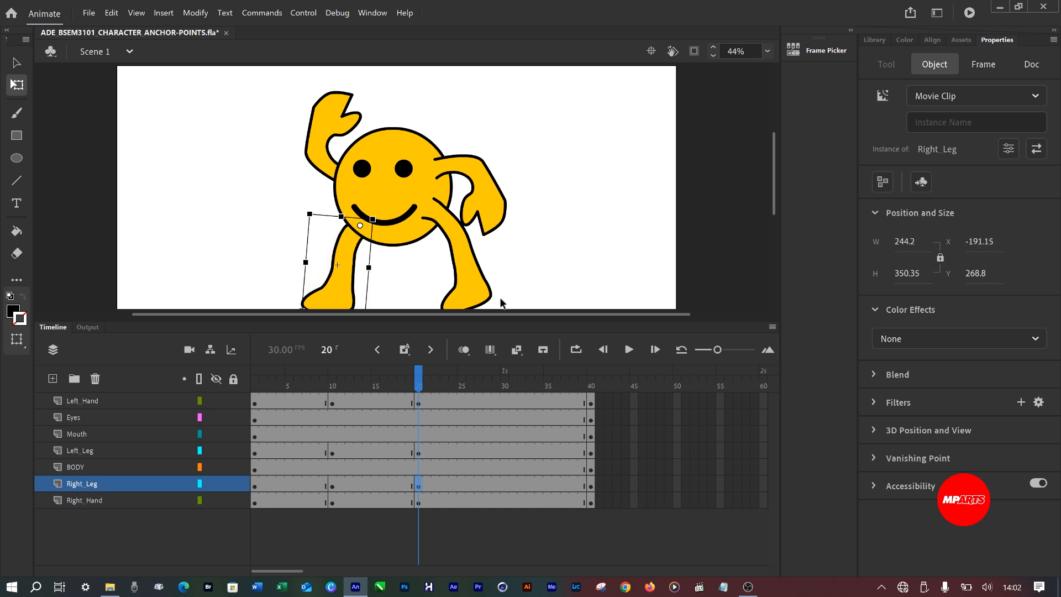
left_click(483, 284)
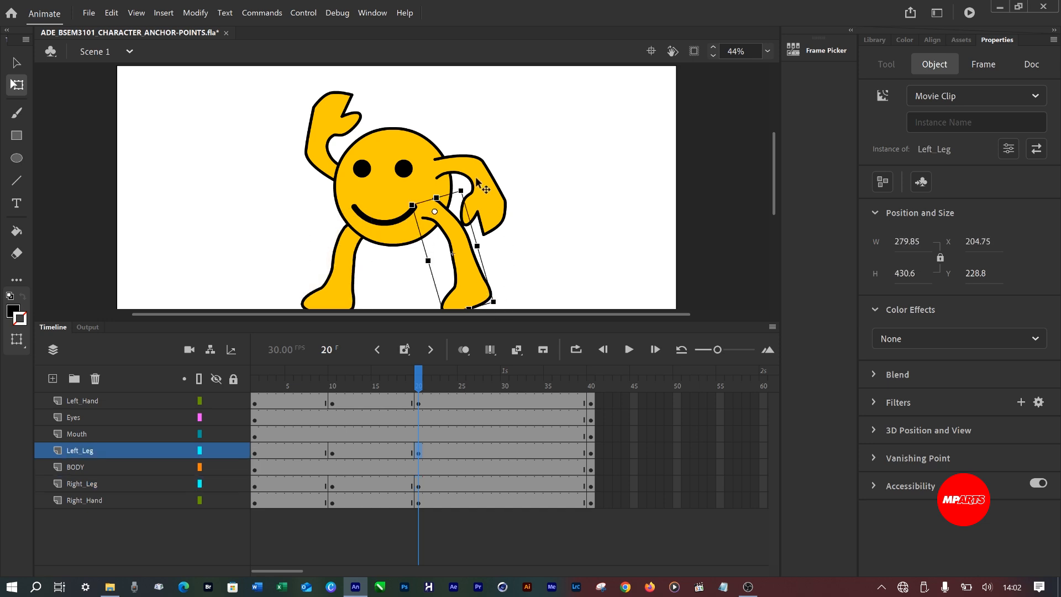
left_click_drag(479, 198, 479, 203)
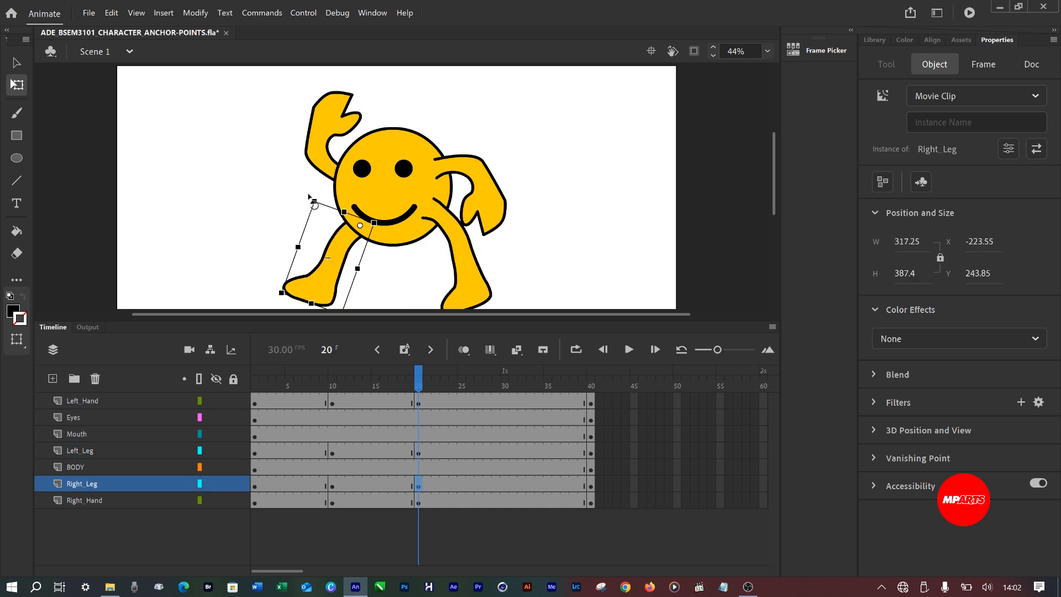
At frame 20, rotate both legs nearer to upright, the right to about X -191.15, Y 268.8 and the left to about X 165.45, Y 239.7.
left_click_drag(309, 197, 305, 212)
left_click(479, 278)
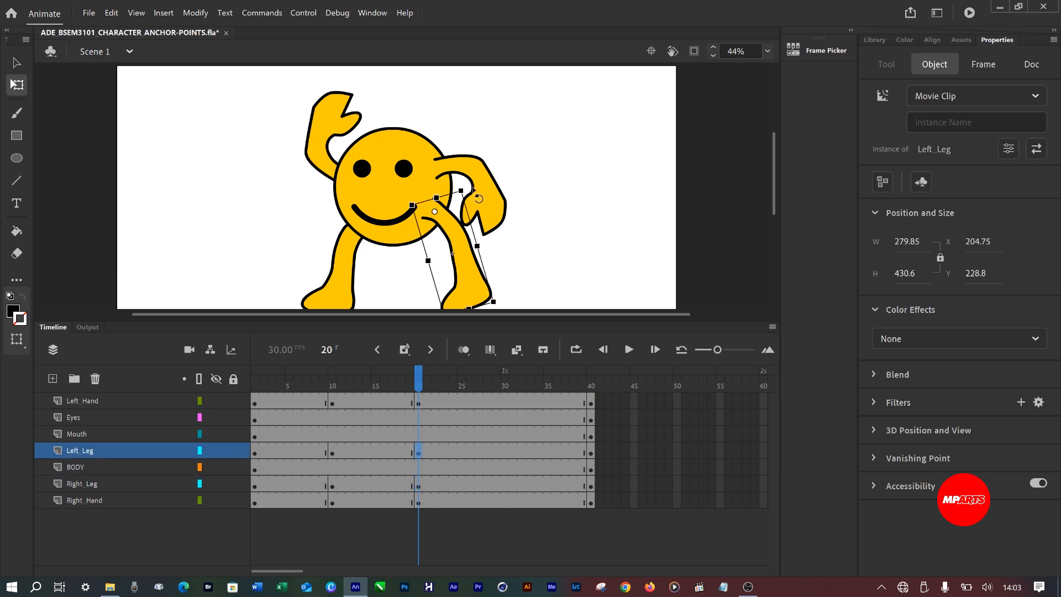
left_click_drag(478, 198, 480, 204)
At frame 30, swing the left leg outward to about X 239.9, Y 208.05 and raise the left hand to about X 307.1, Y -37.65.
left_click(505, 401)
left_click(449, 281)
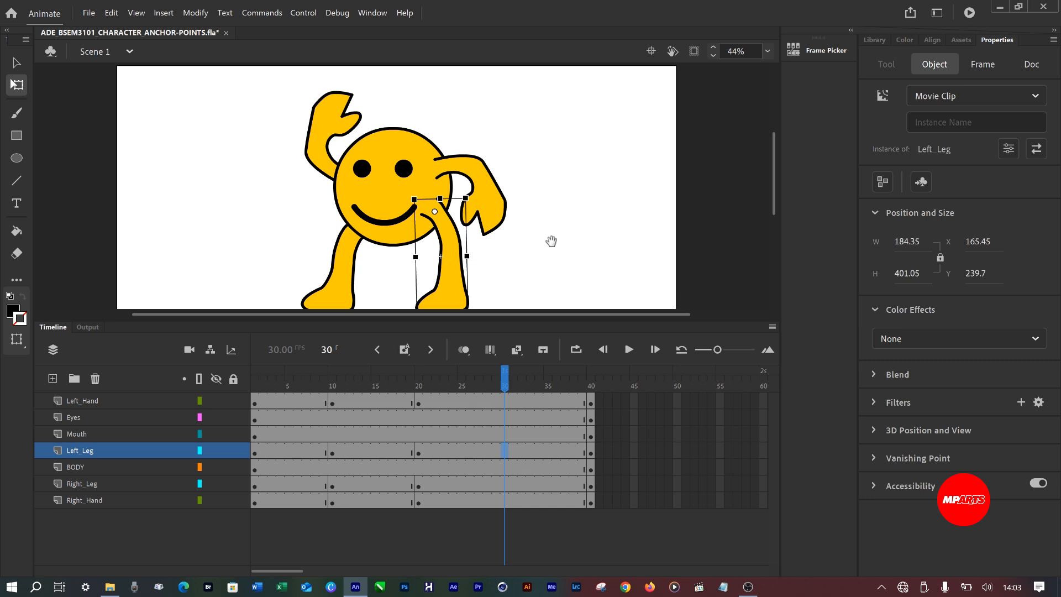
left_click_drag(551, 240, 555, 211)
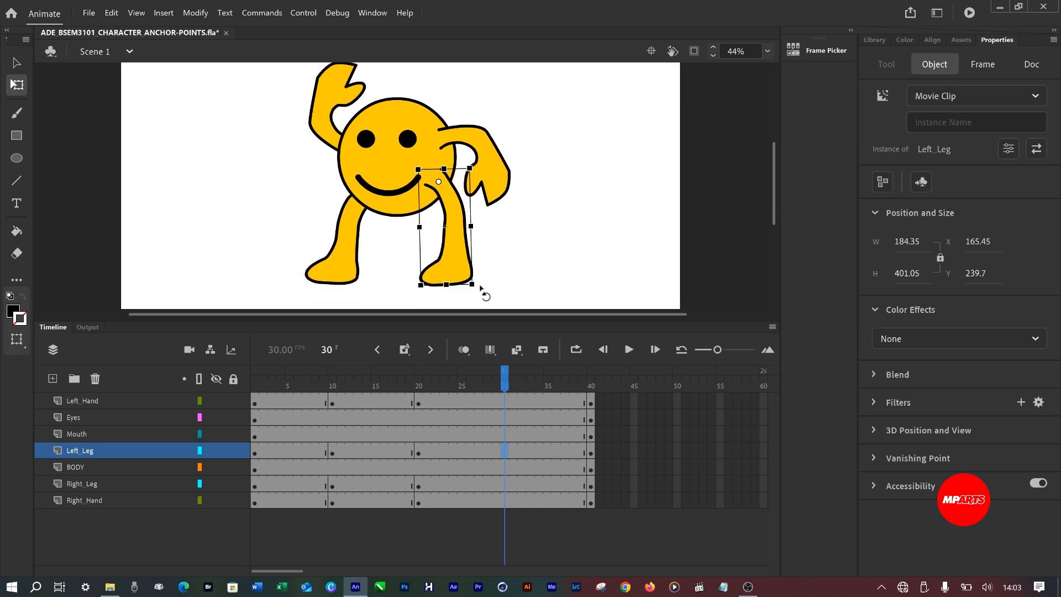
left_click_drag(481, 291, 534, 257)
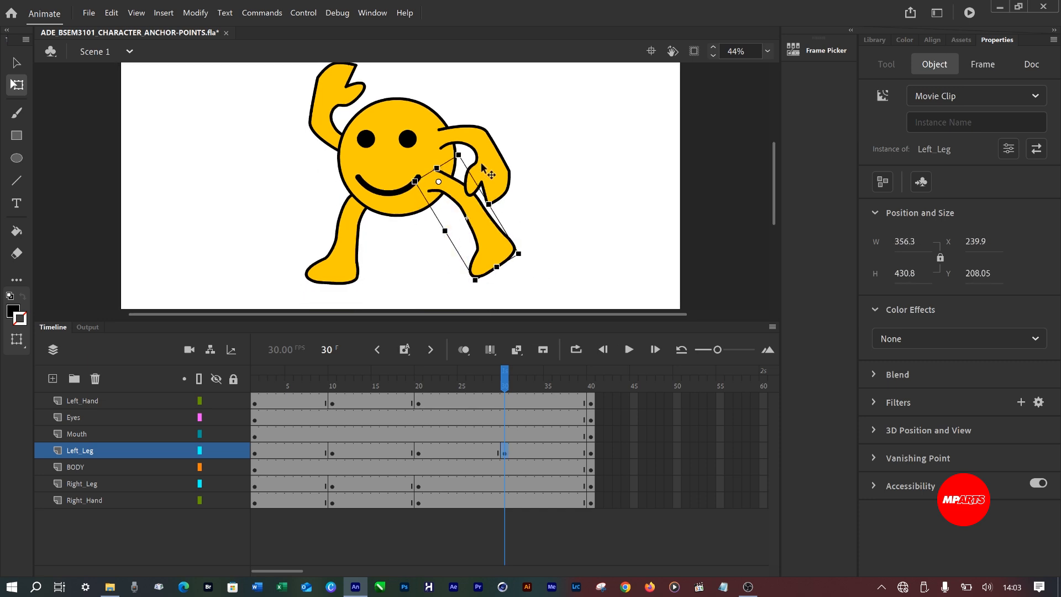
left_click(489, 177)
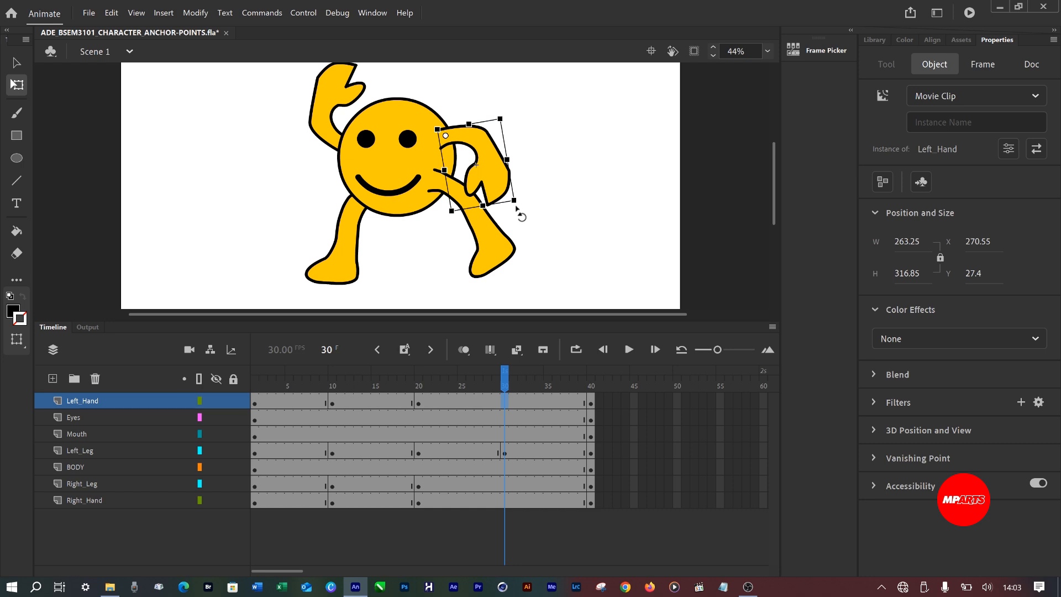
left_click_drag(525, 209, 558, 170)
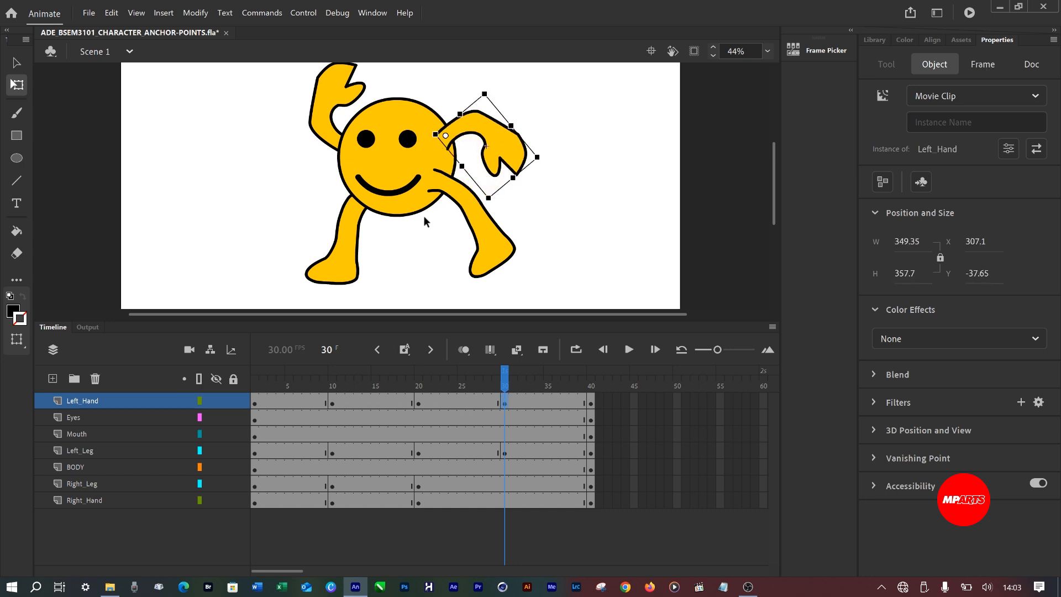
At frame 30, swing the right leg outward to about X -238.95, Y 225.8.
left_click(338, 277)
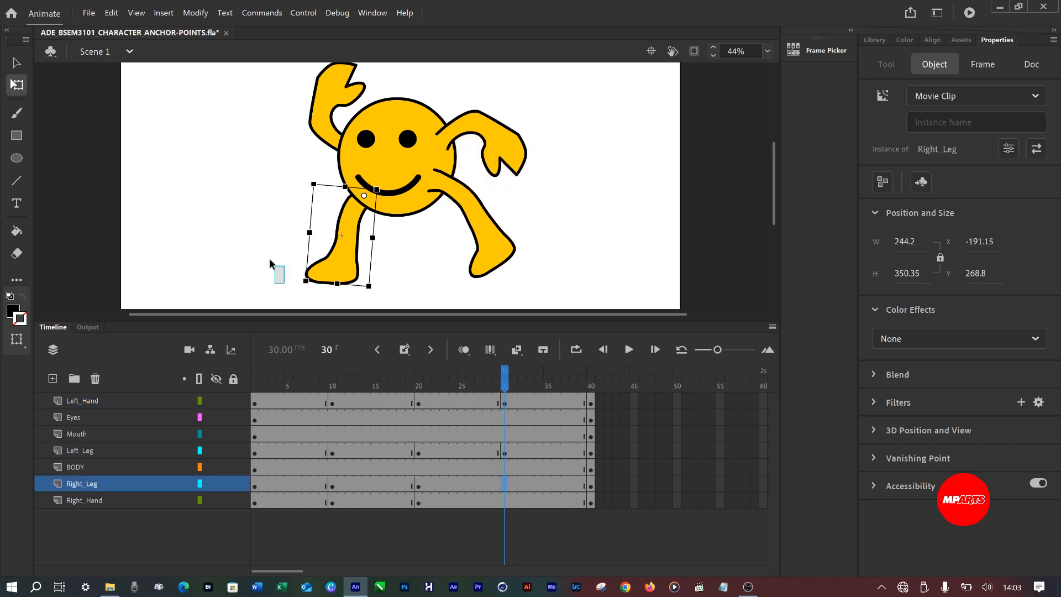
left_click(282, 272)
left_click(331, 278)
left_click_drag(307, 288, 269, 257)
At frame 30, lower the right hand to about X -298.65, Y -118.45 and save the document.
scroll(365, 185, "up", 3)
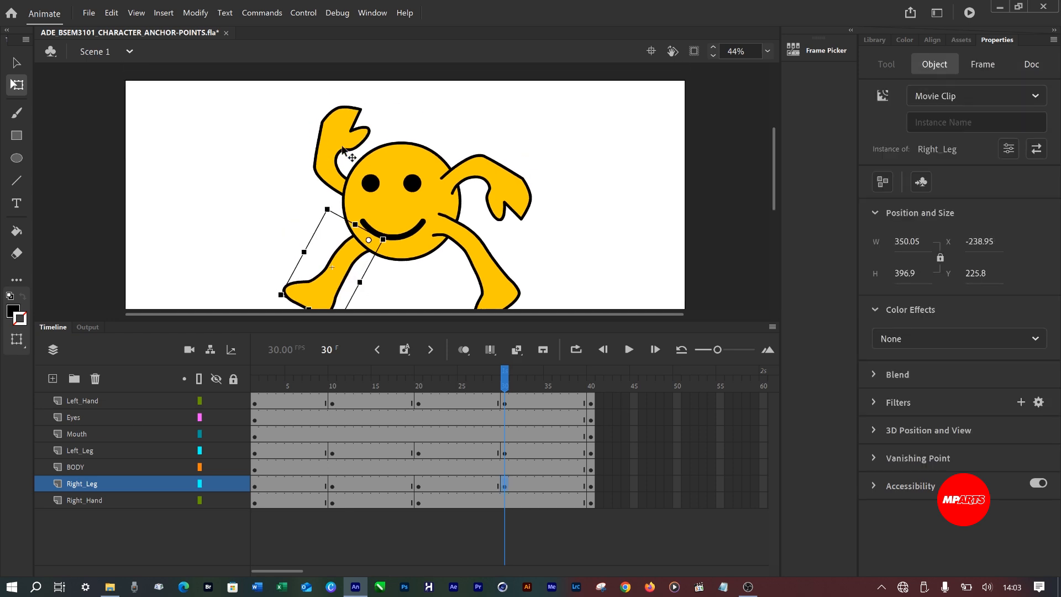
left_click(332, 164)
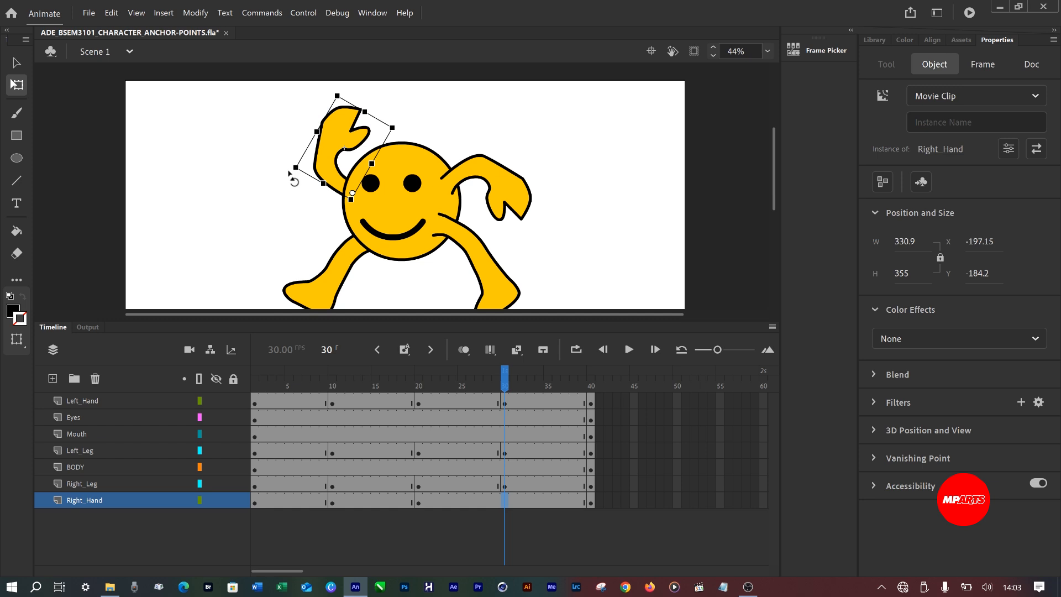
left_click_drag(291, 177, 301, 214)
key("ctrl+s")
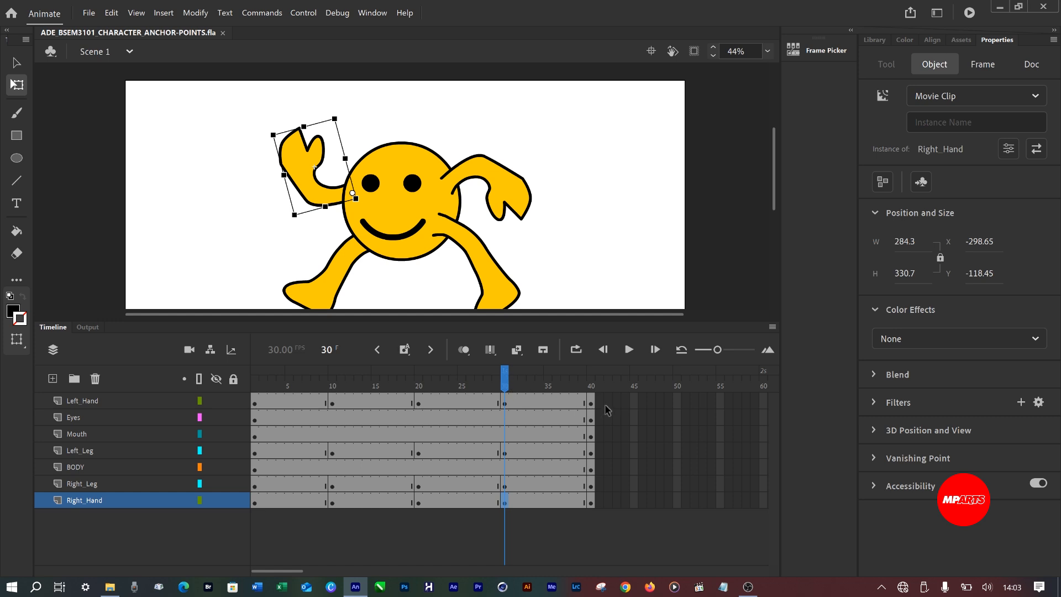
Create classic tweens between all Left_Hand keyframes from frame 1 to 40 and scrub through the start of the motion.
left_click_drag(607, 408, 254, 395)
right_click(278, 400)
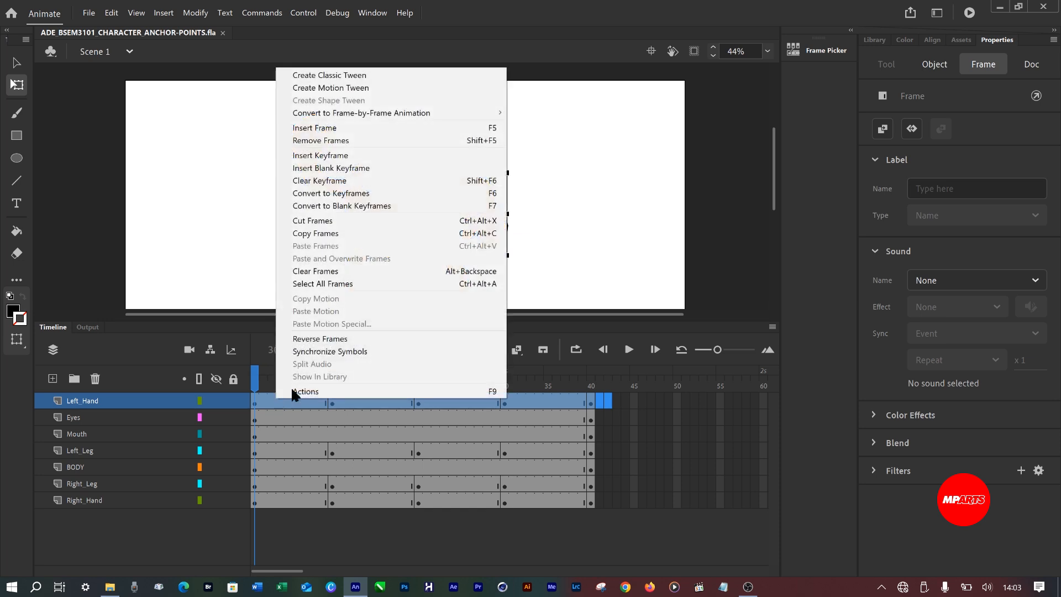
left_click(338, 77)
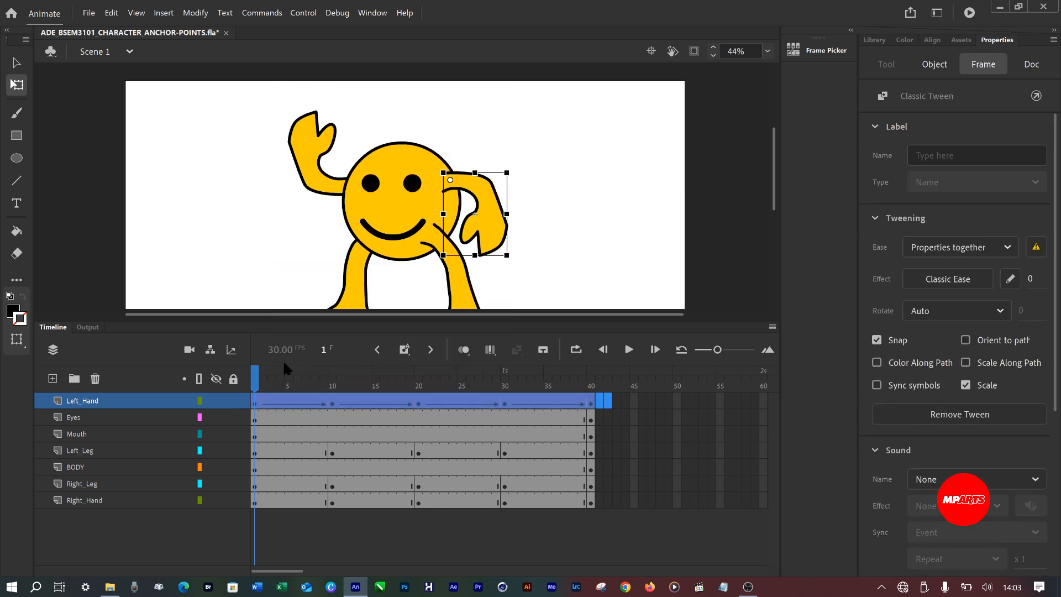
left_click_drag(257, 370, 387, 407)
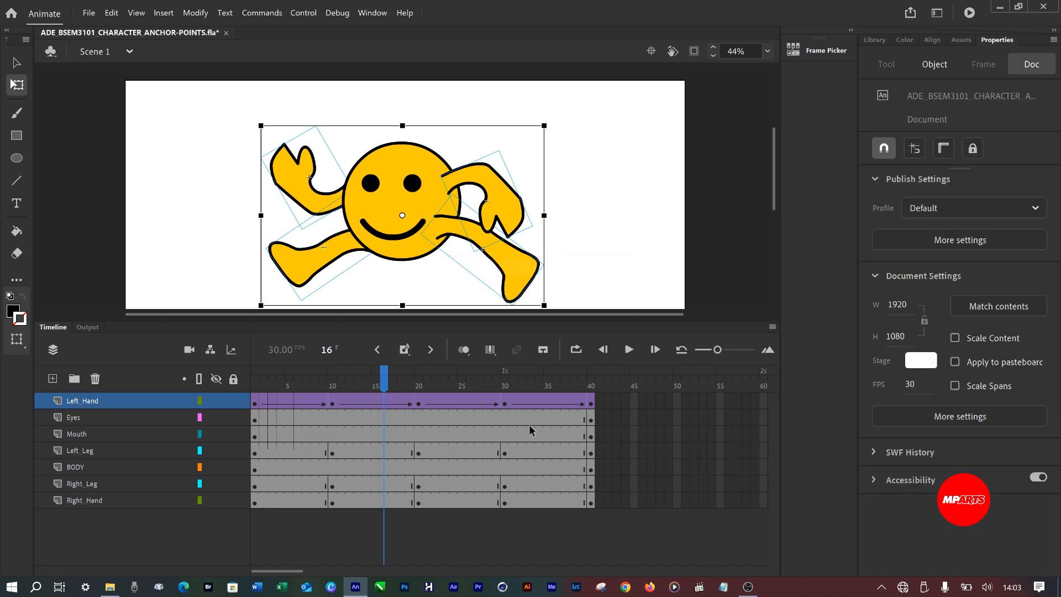
Create classic tweens between all keyframes of the Left_Leg layer.
left_click_drag(608, 451, 255, 452)
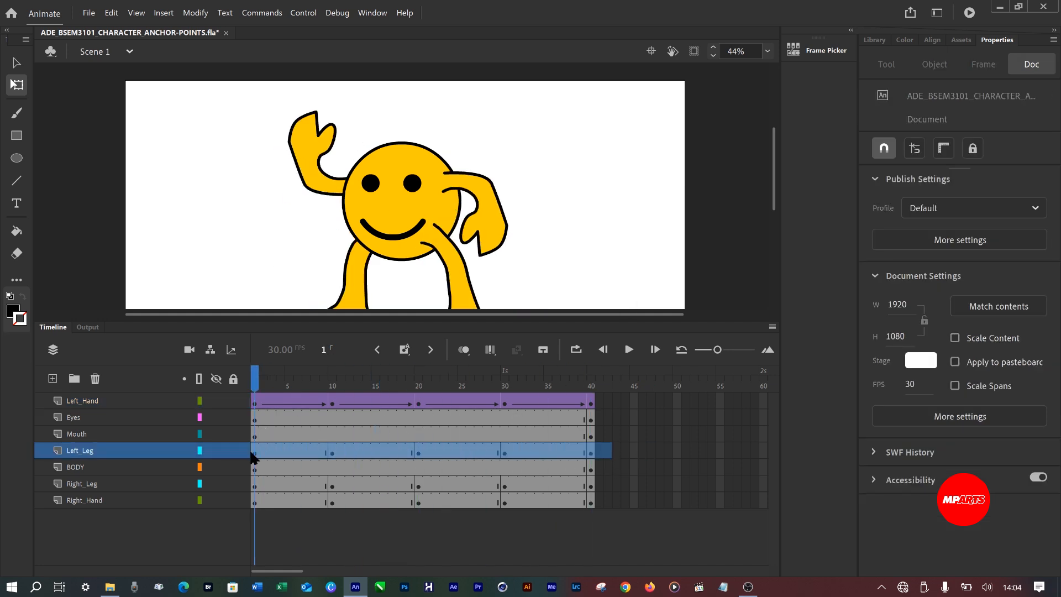
right_click(268, 448)
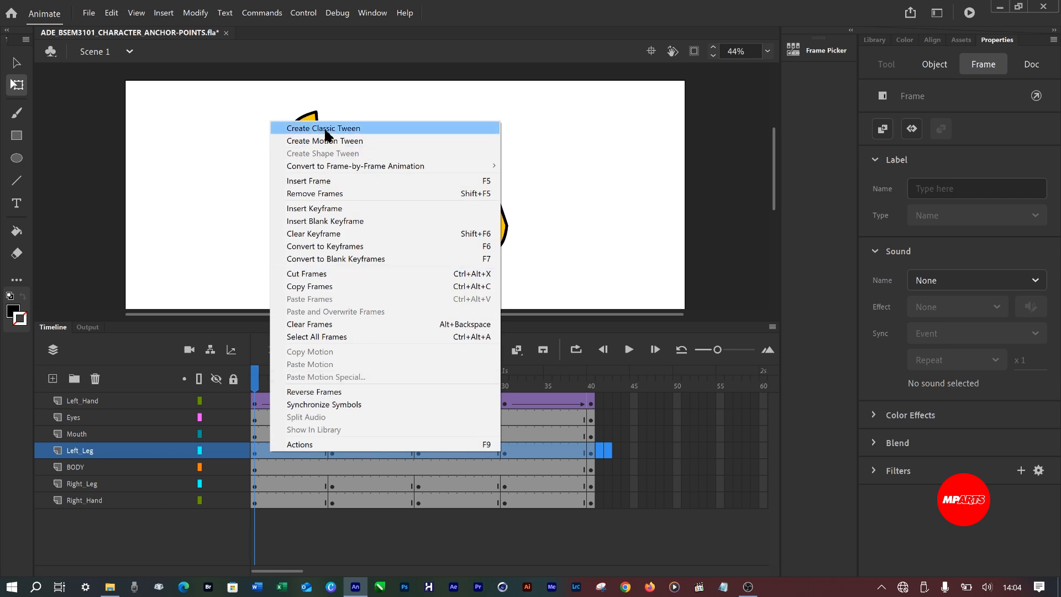
left_click(338, 130)
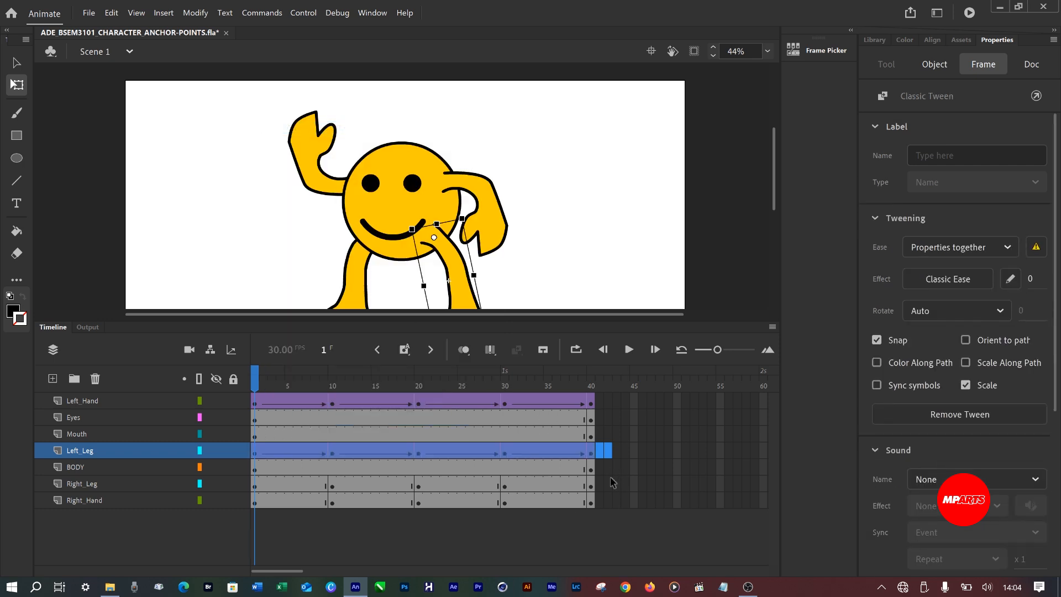
Create classic tweens between all keyframes of the Right_Leg layer.
left_click_drag(604, 486, 123, 463)
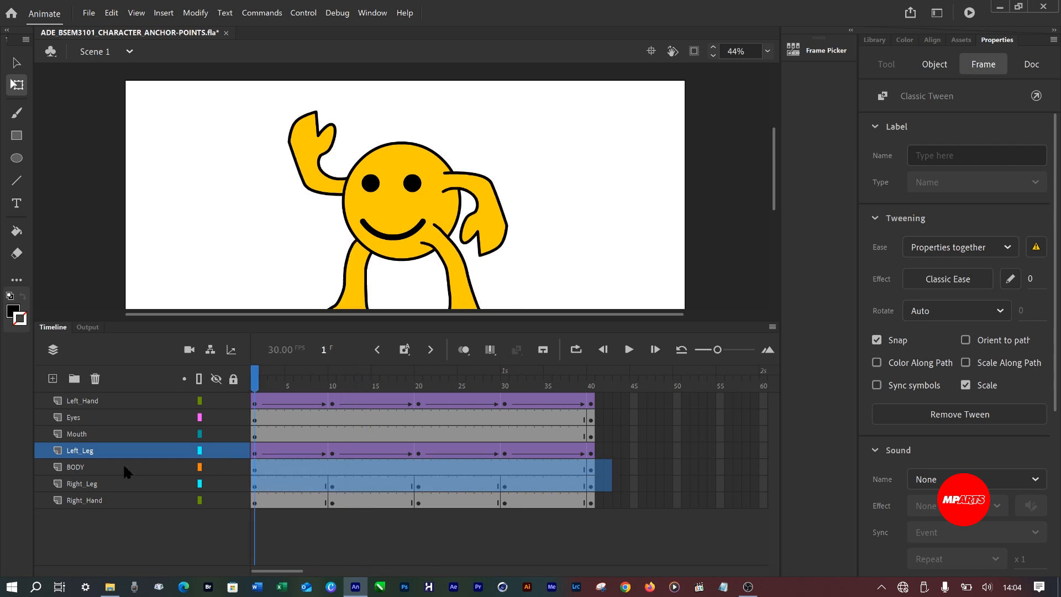
right_click(310, 486)
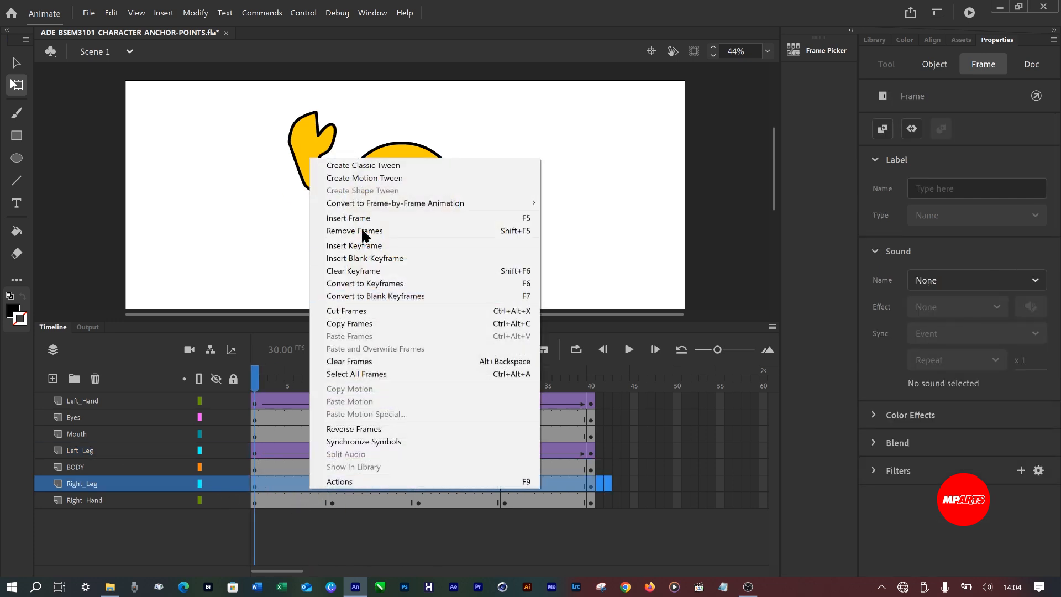
left_click(361, 166)
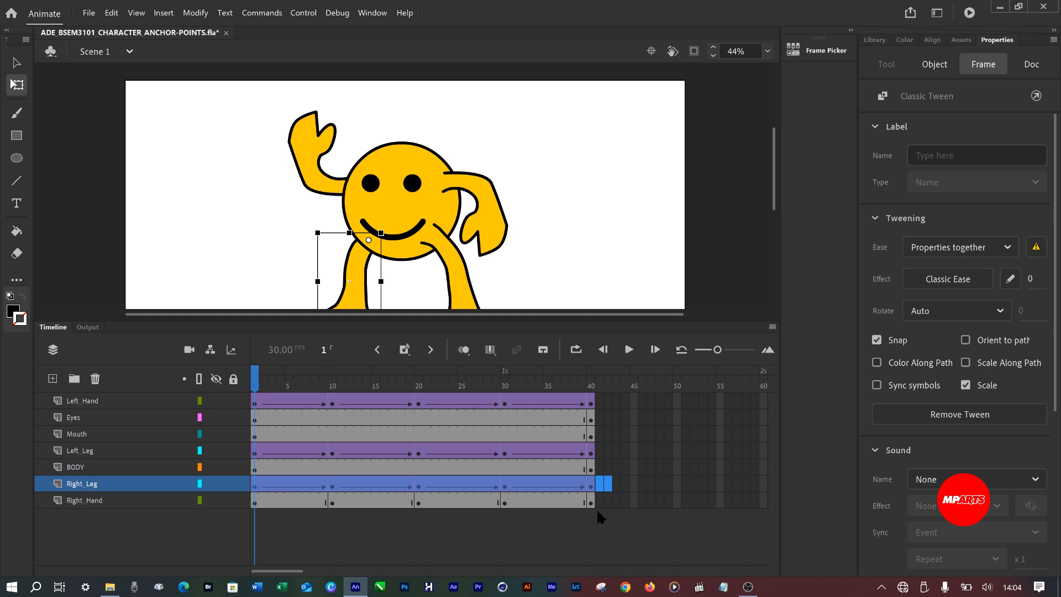
Create classic tweens between all keyframes of the Right_Hand layer, from frame 1 to 40.
left_click(594, 500)
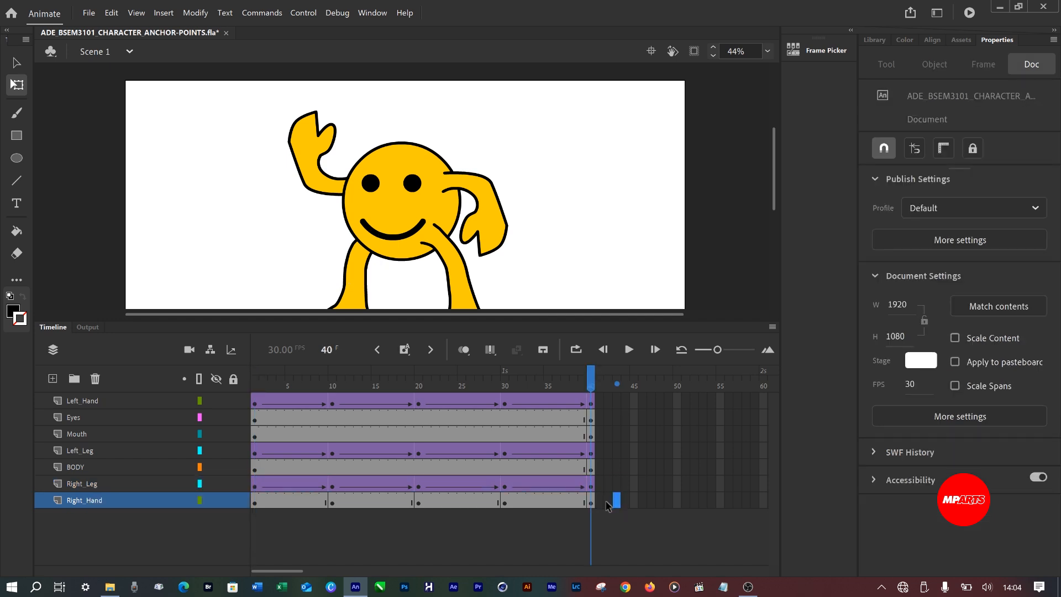
left_click_drag(606, 504, 147, 505)
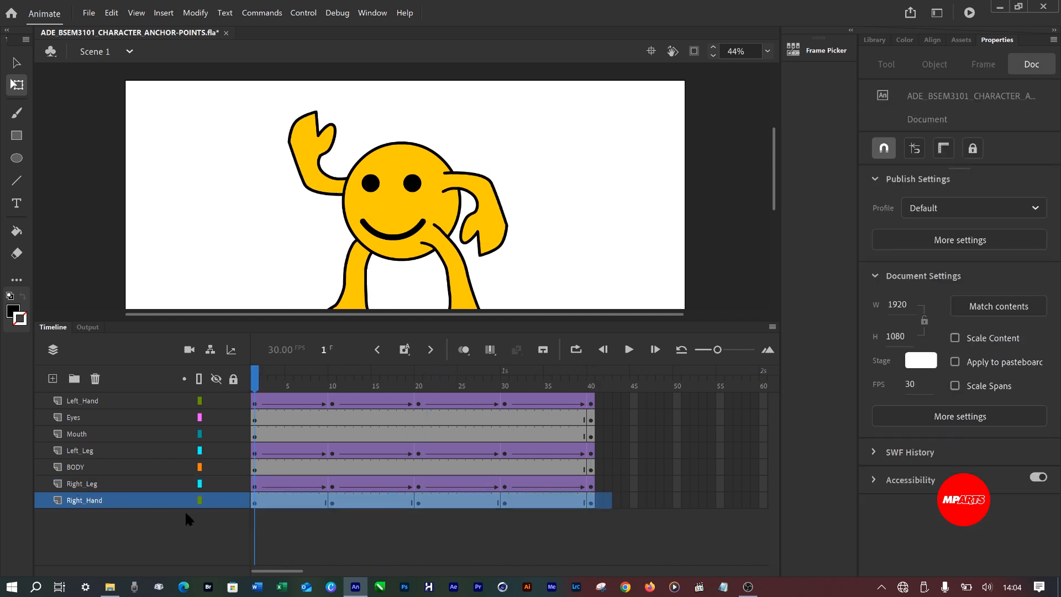
right_click(381, 509)
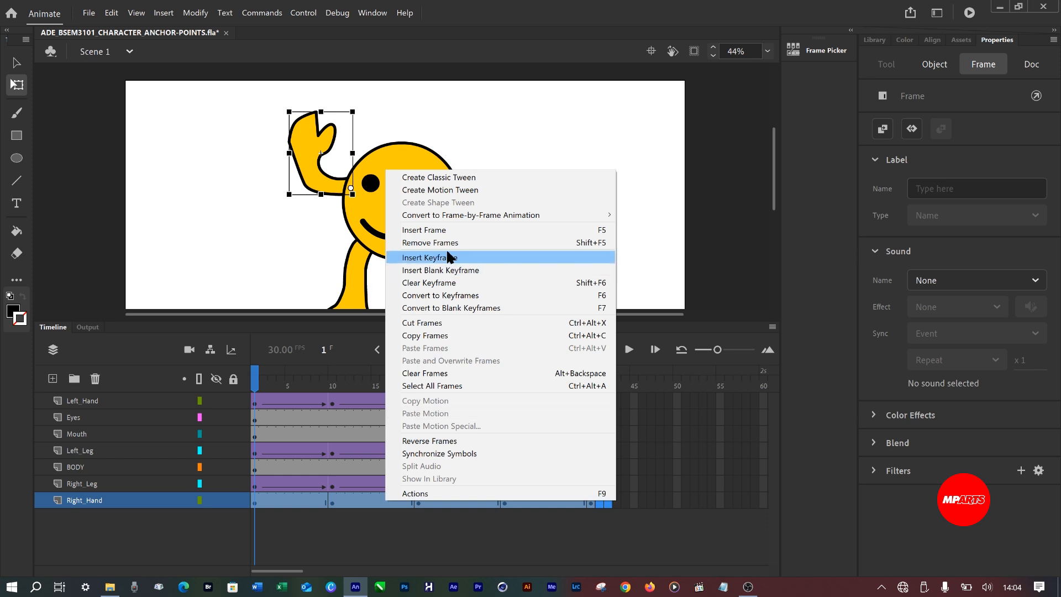
left_click(440, 176)
left_click(634, 449)
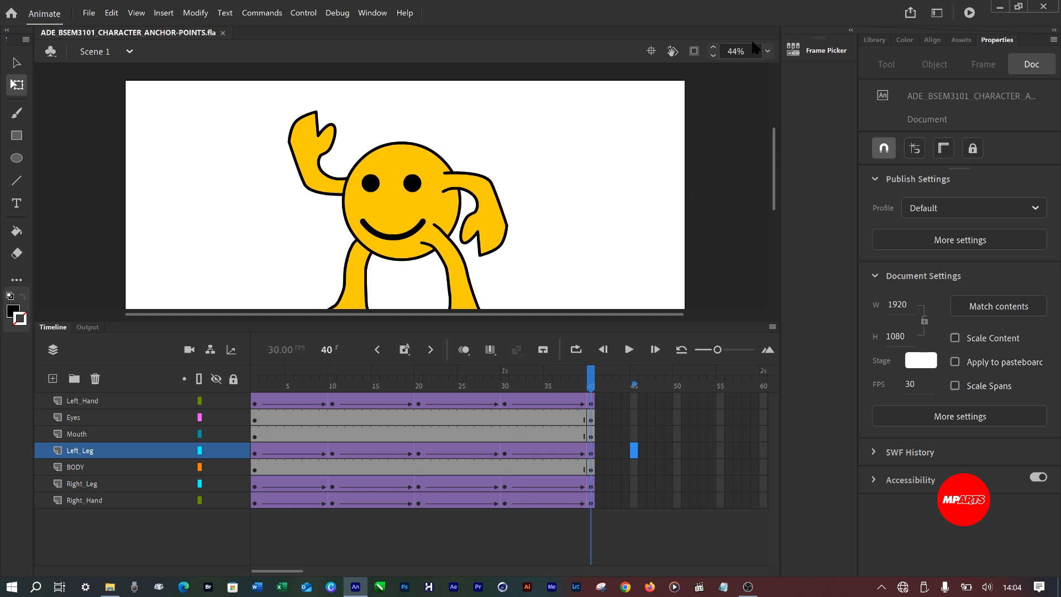
Fit the whole stage in view and play back the tweened hand and leg motion.
left_click(768, 51)
left_click(790, 66)
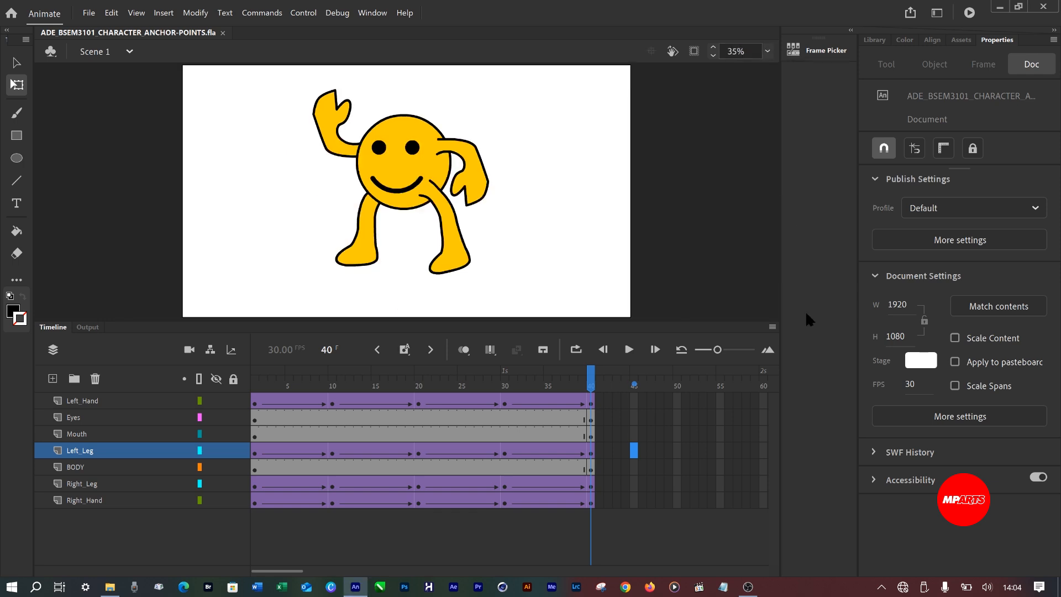
key("Return")
key("Return")
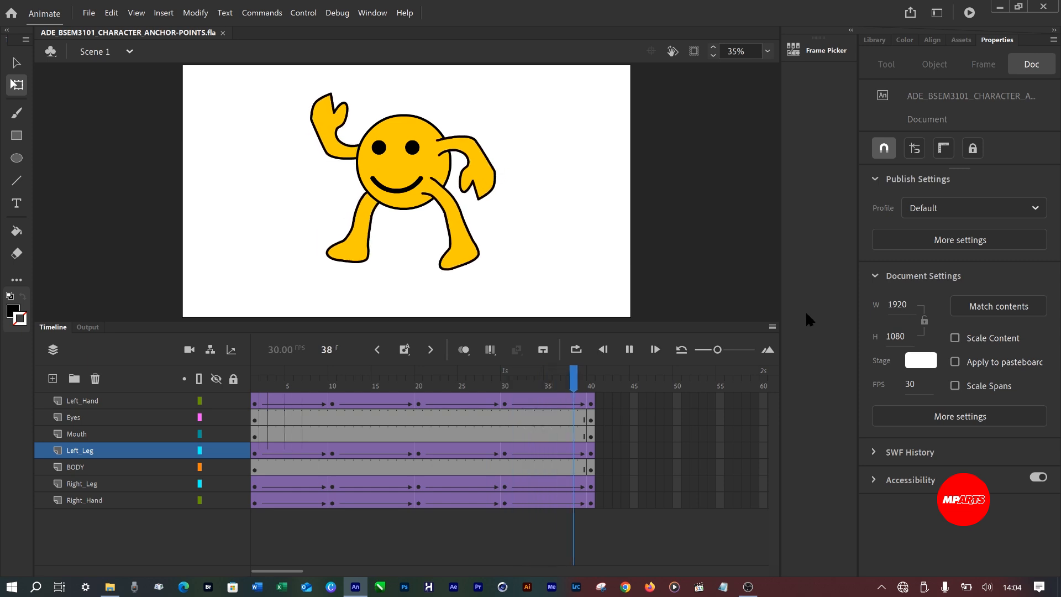
key("Return")
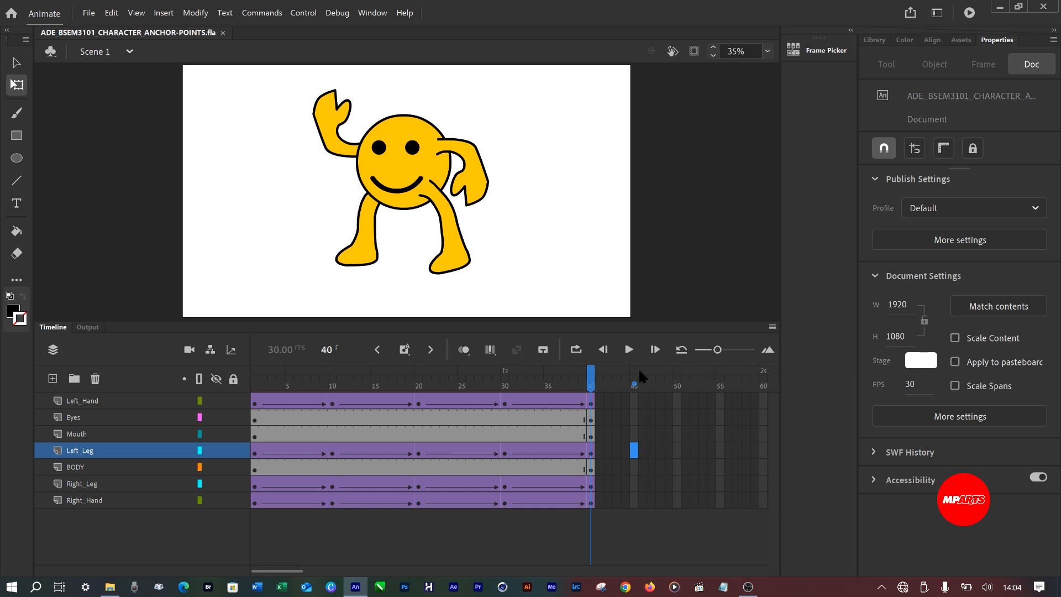
At frame 10 of the BODY layer, raise the body straight up to about Y 301.7.
left_click(333, 466)
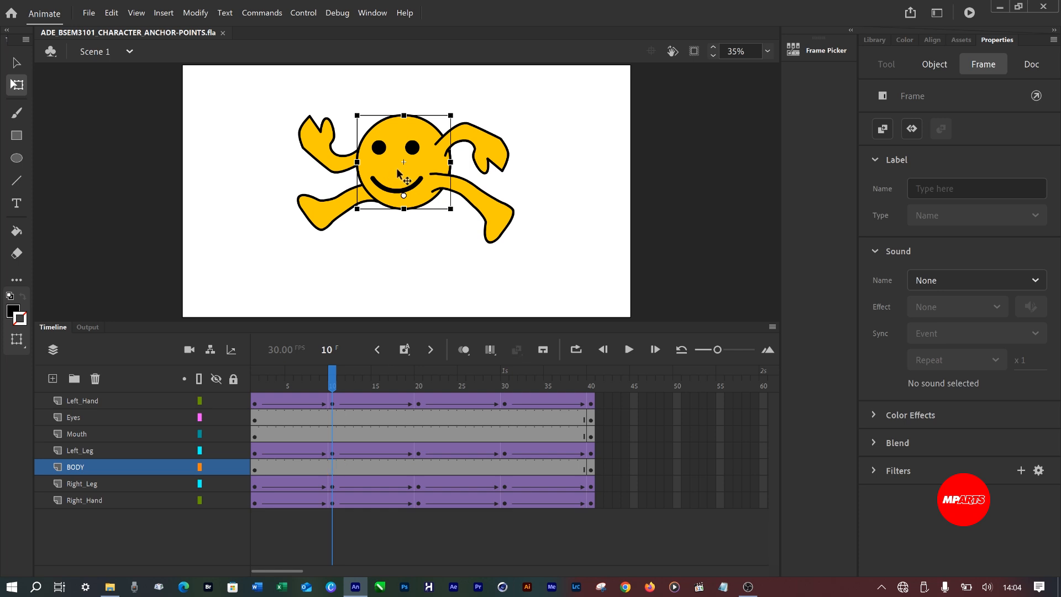
key("shift+Up")
key("shift+Up")
key("shift+Up")
key("shift+Up")
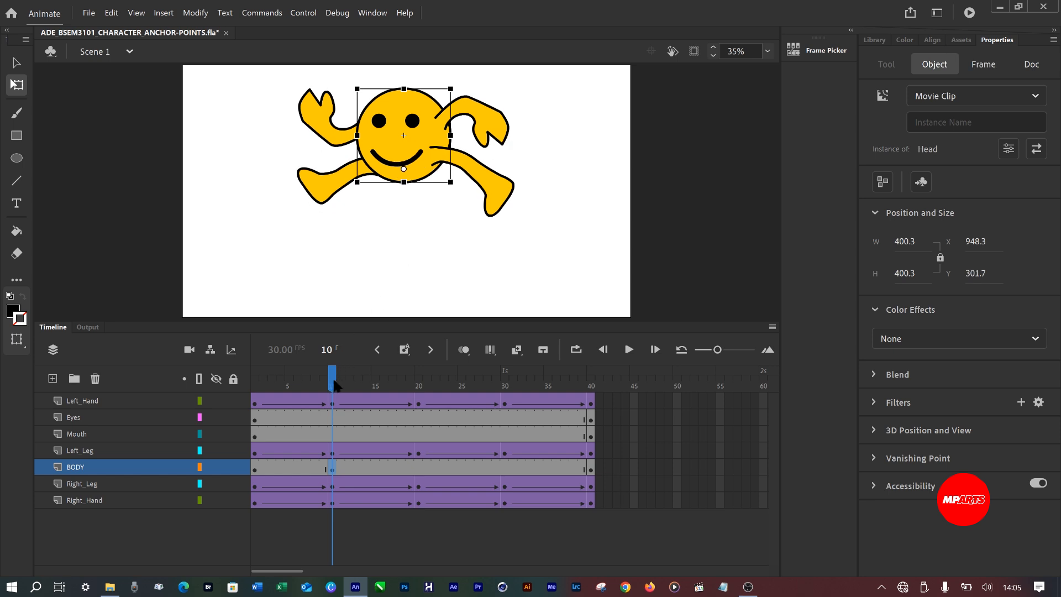
Copy the BODY layer's frame 1 keyframe and paste it at frame 20 of the same layer.
left_click_drag(332, 381, 417, 392)
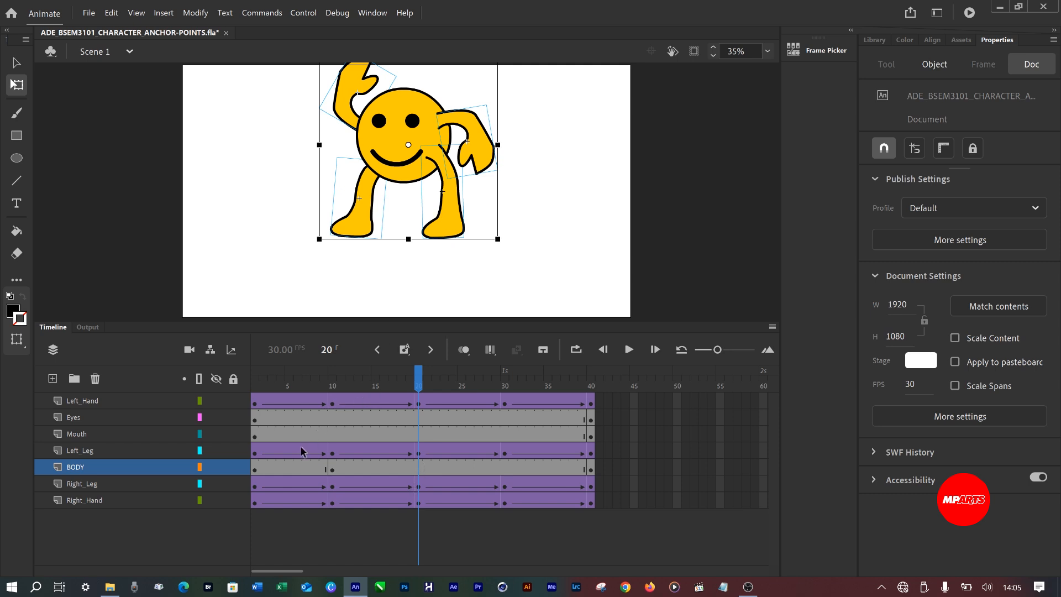
left_click(254, 470)
right_click(254, 470)
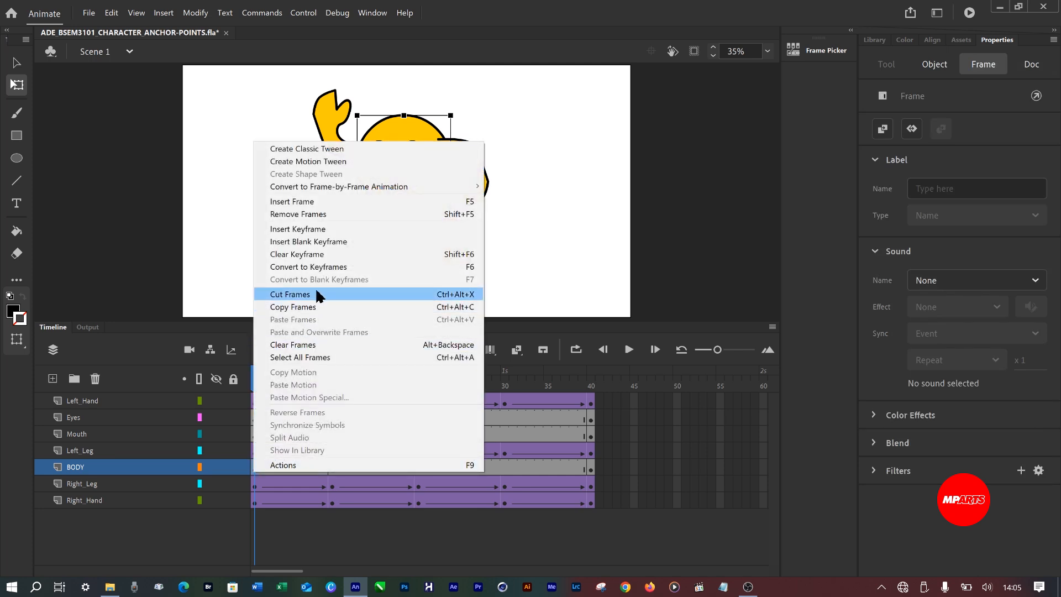
left_click(315, 307)
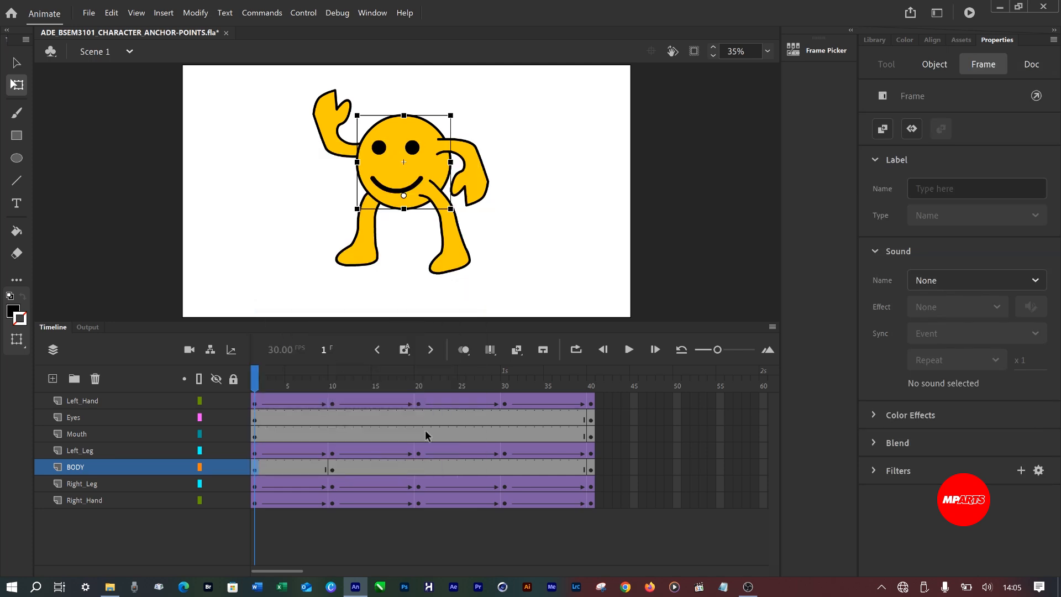
left_click(415, 467)
right_click(415, 468)
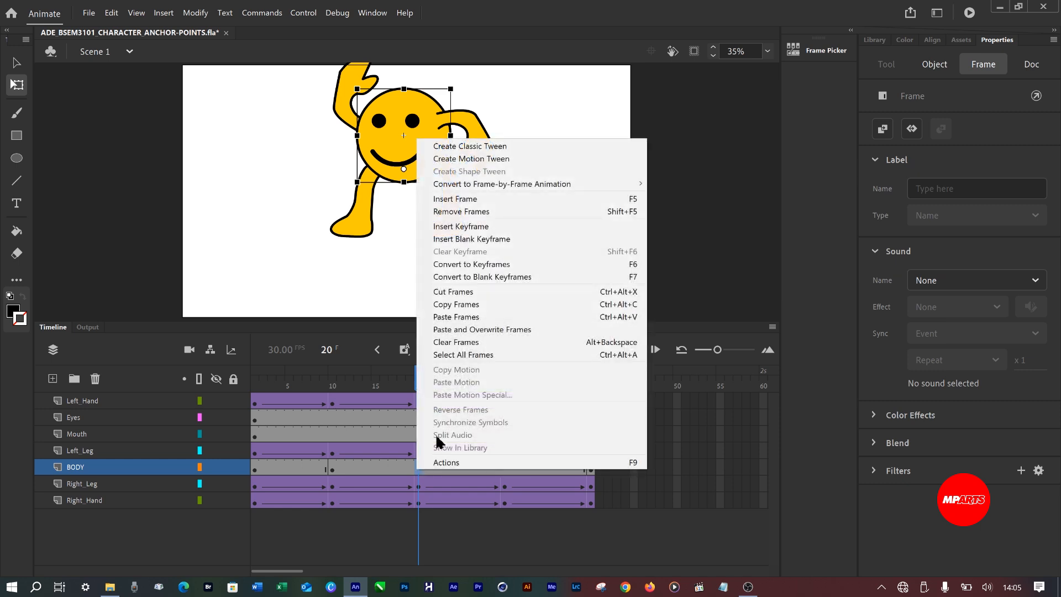
left_click(474, 317)
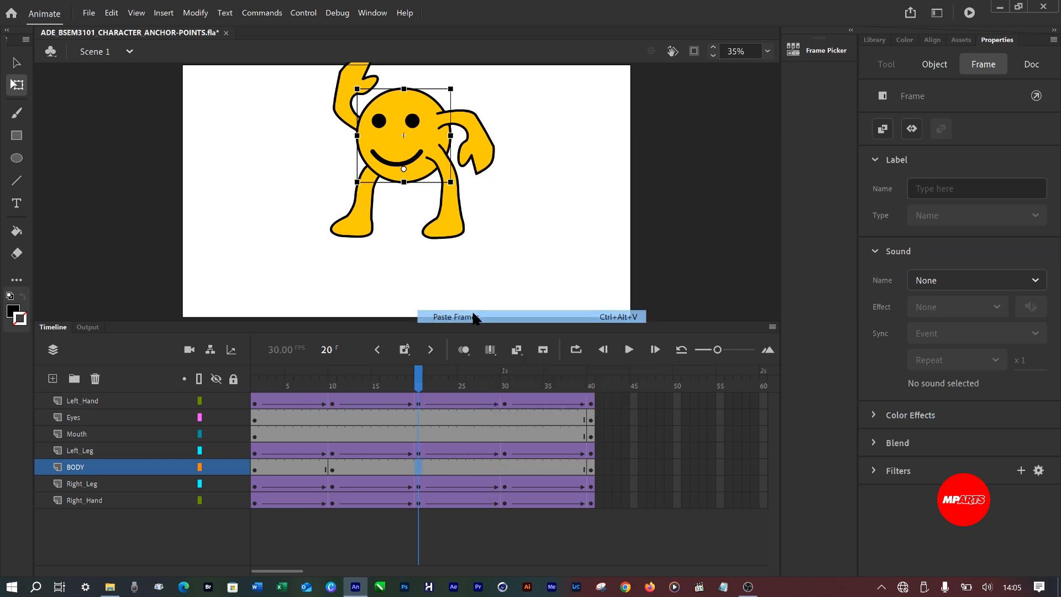
At frame 30, move the body up and to the left to about X 885.85, Y 276.55, and scrub back through the motion.
left_click(505, 469)
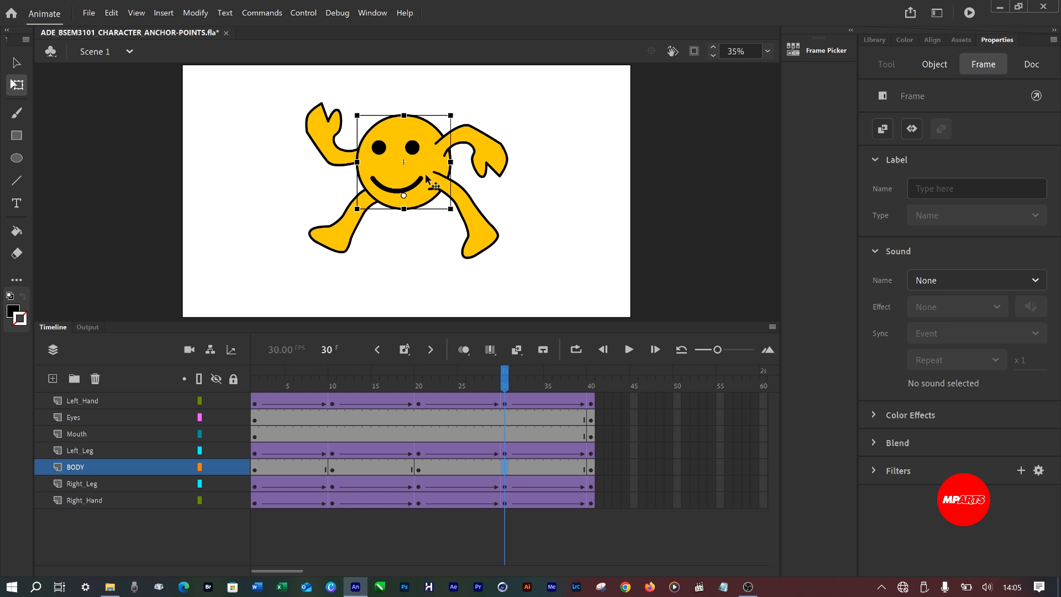
left_click_drag(428, 179, 413, 136)
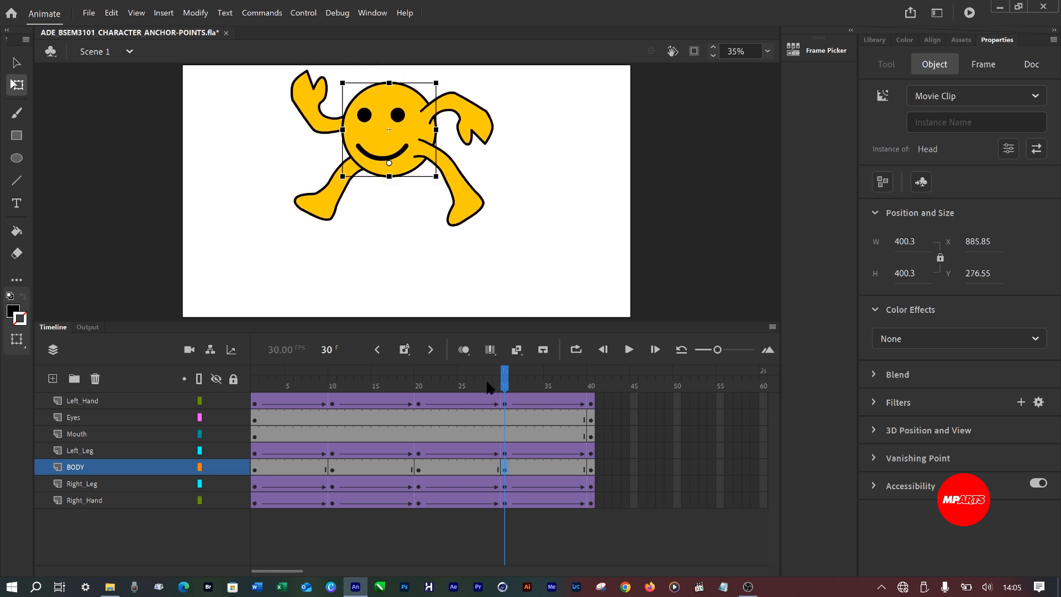
left_click_drag(505, 385, 410, 412)
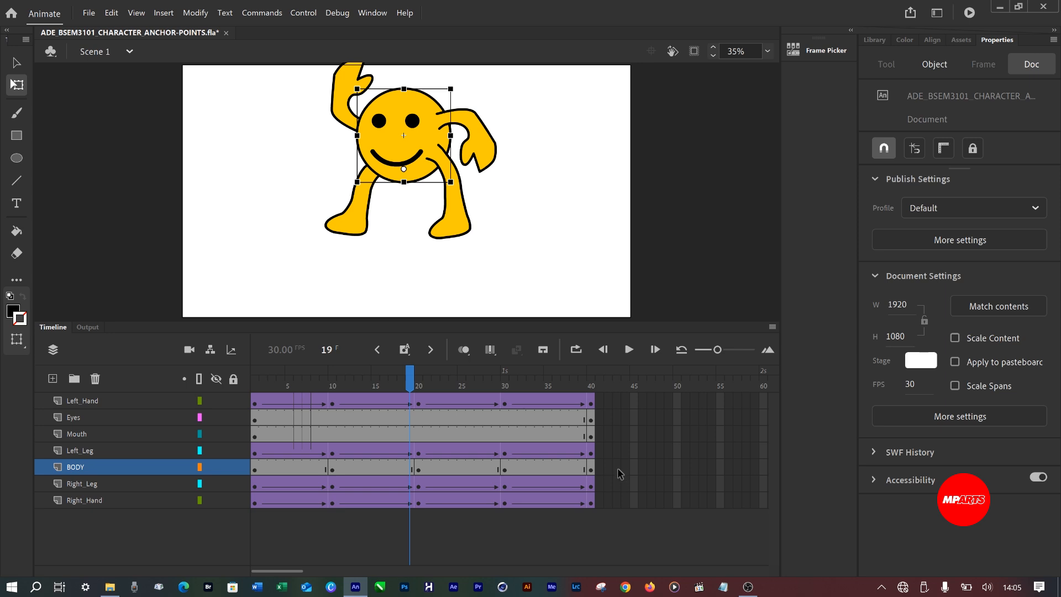
Create classic tweens between all keyframes of the BODY layer.
left_click_drag(618, 469, 215, 461)
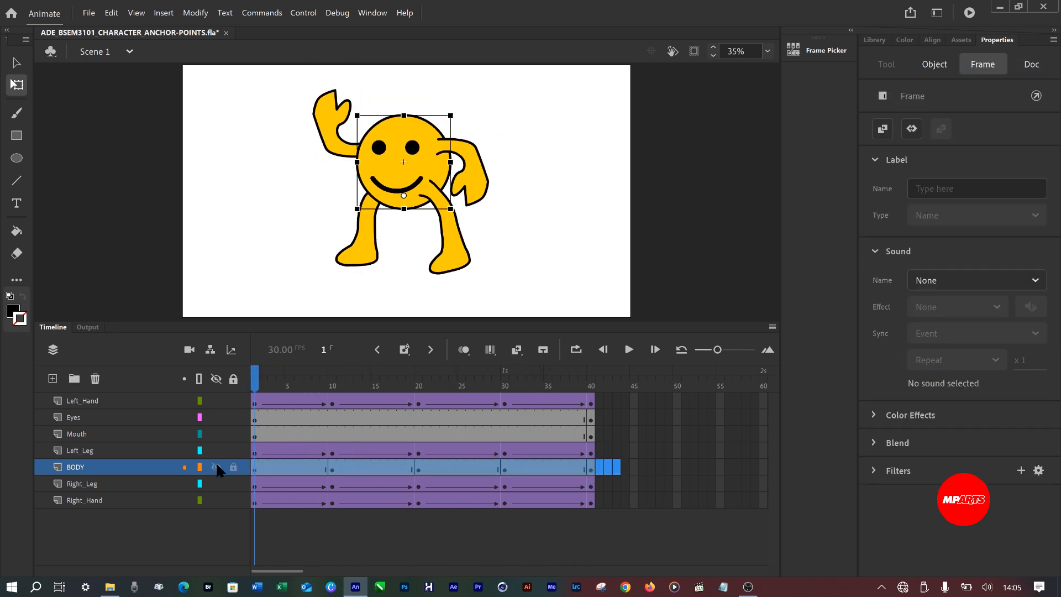
right_click(283, 466)
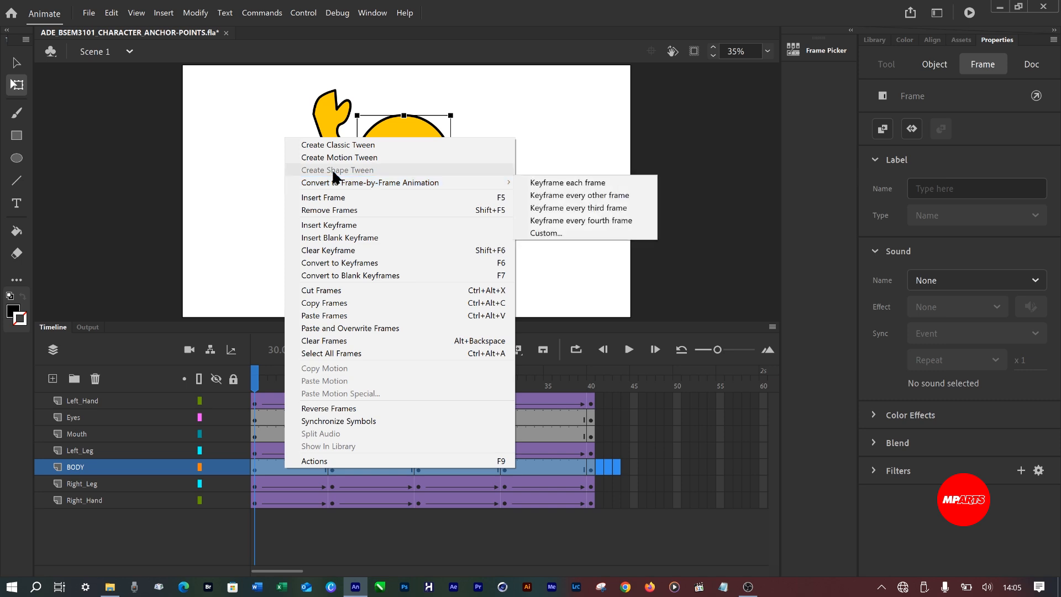
left_click(331, 144)
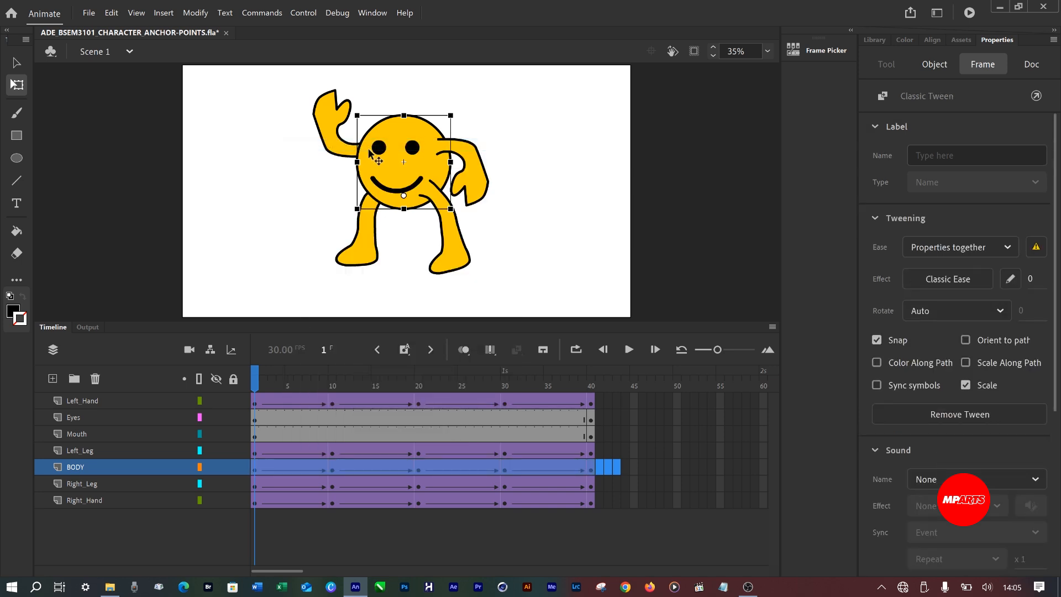
left_click(643, 417)
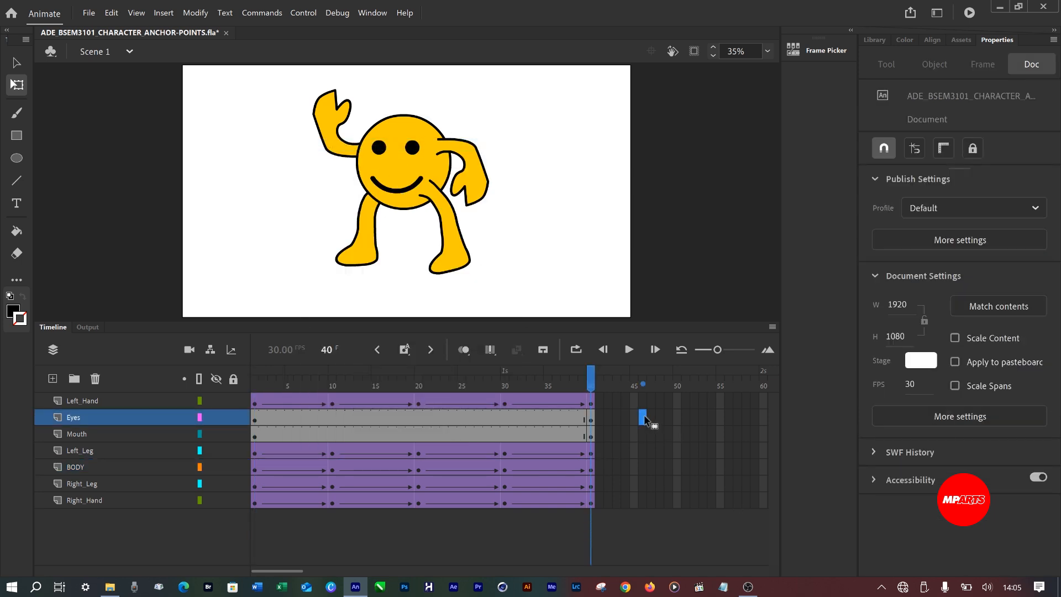
Play back the complete animation with the body motion and save the document.
key("Return")
key("Return")
key("ctrl+s")
Test the movie as a SWF to examine the character's full animation in the preview window.
left_click(542, 456)
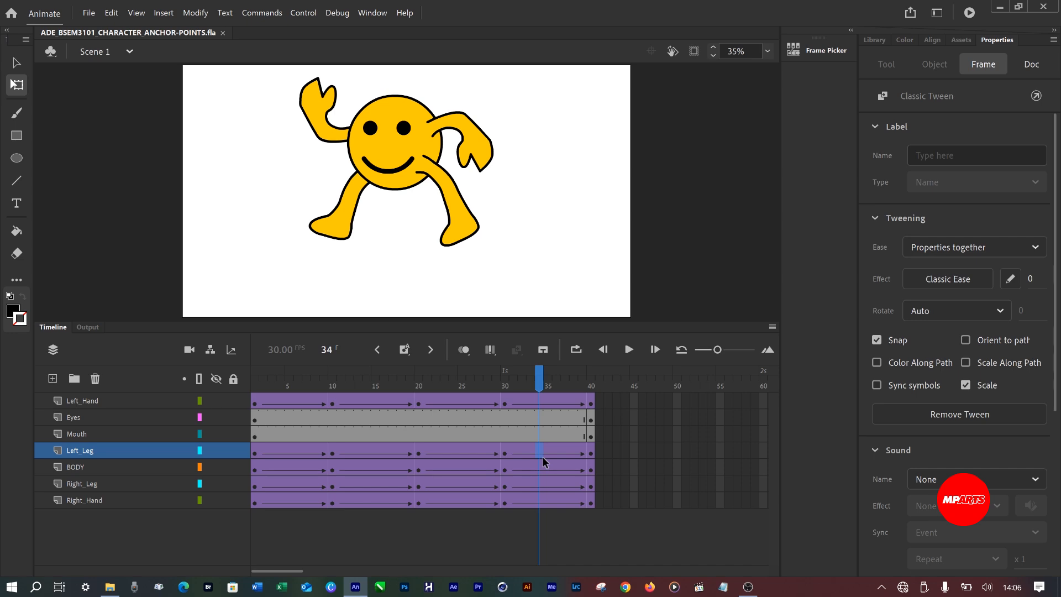
key("ctrl+Return")
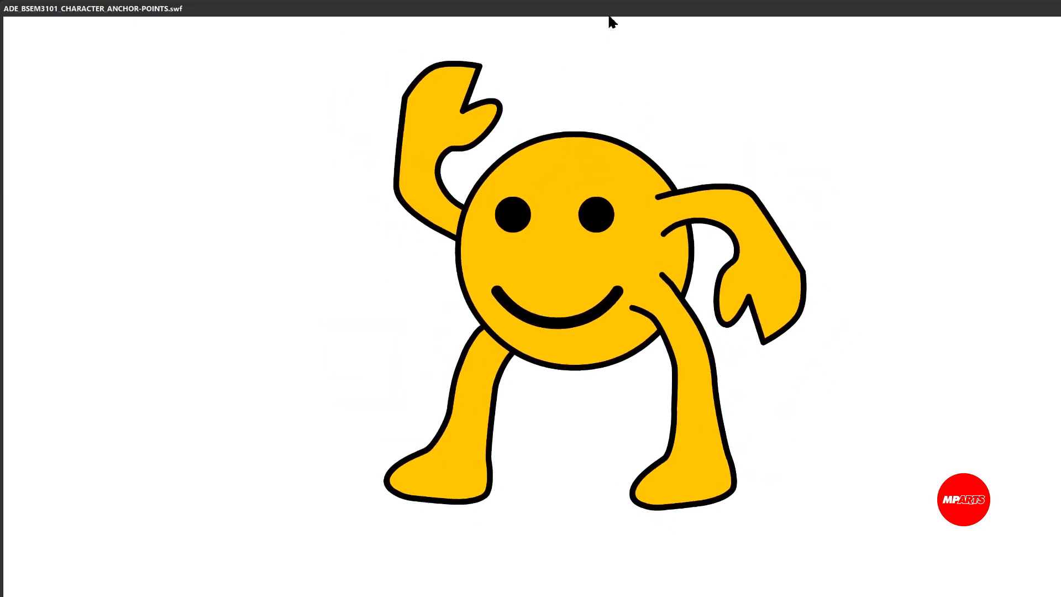
left_click_drag(622, 7, 623, 8)
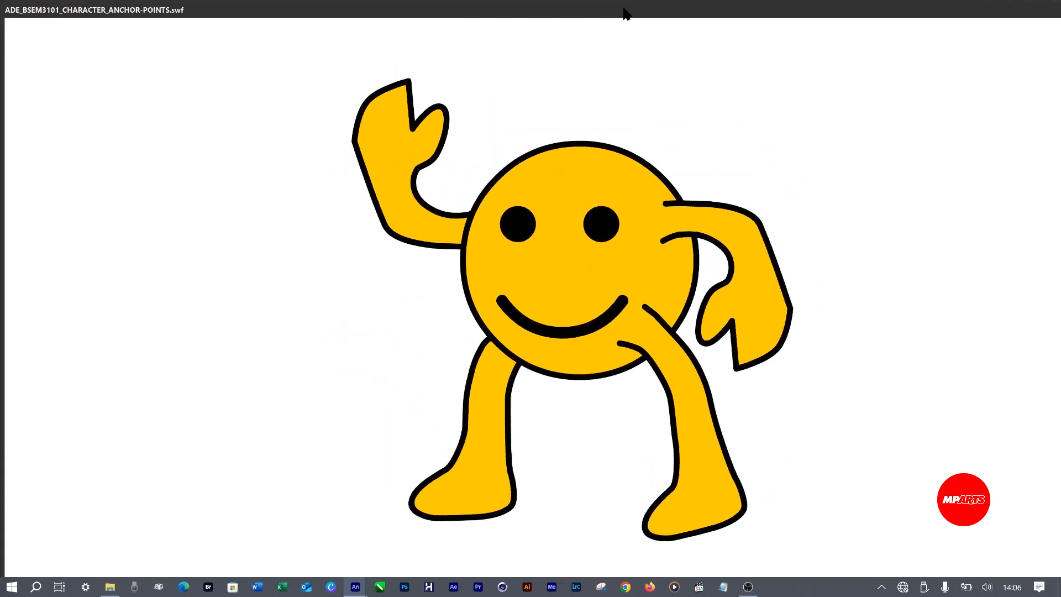